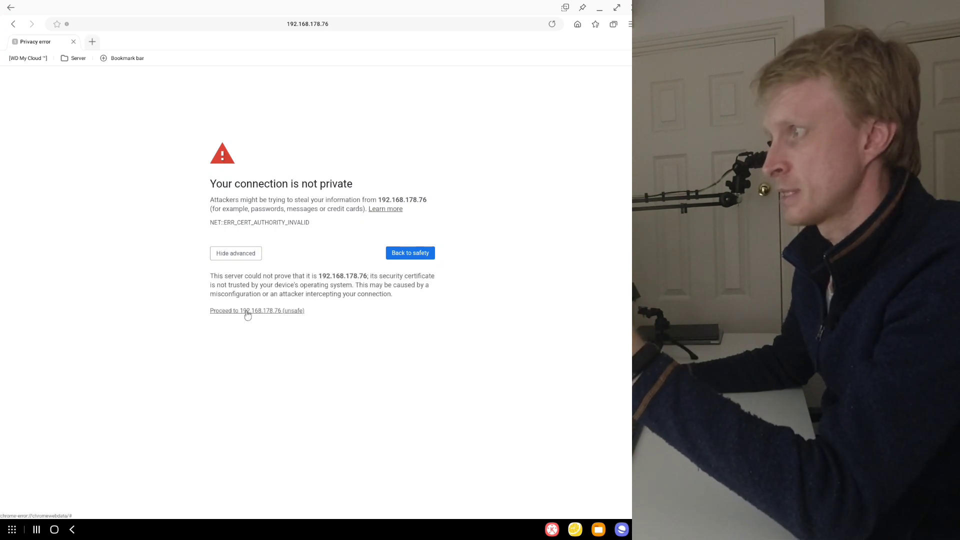
# - Proceed past the certificate warning to 192.168.178.76 and log in to Proxmox VE as root with the account password
pyautogui.click(277, 310)
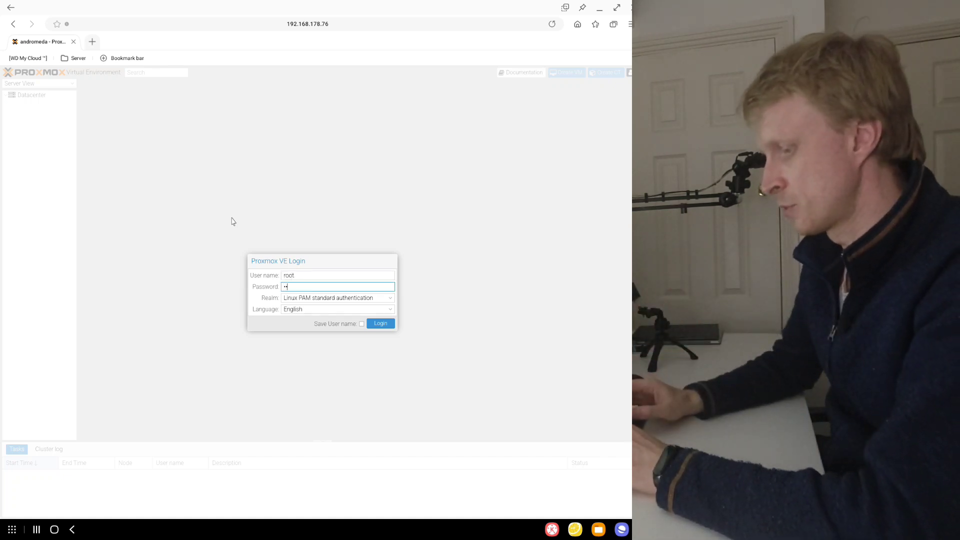
pyautogui.press('Return')
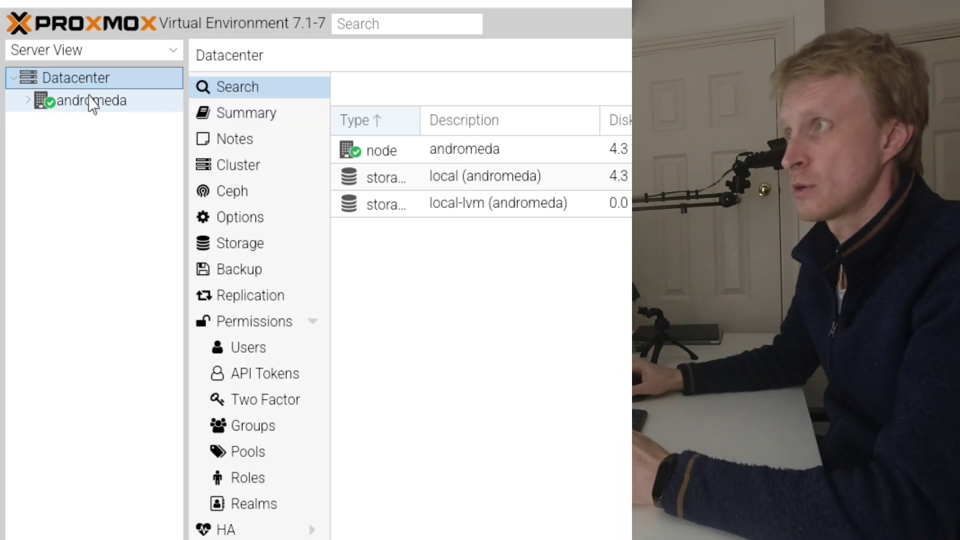
# - Expand the andromeda node, widen the resource tree, and review the summaries of the local and local-lvm storages
pyautogui.click(31, 103)
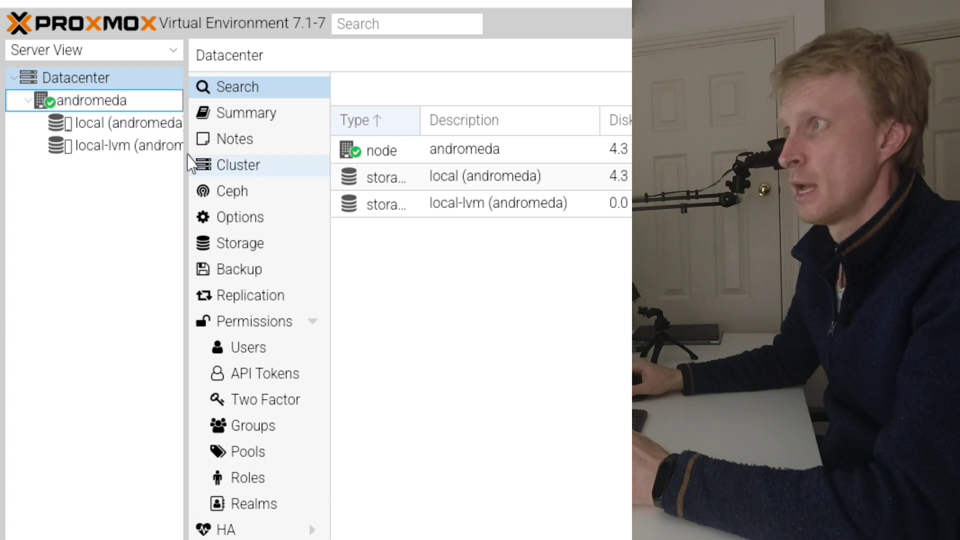
pyautogui.moveTo(226, 168); pyautogui.dragTo(231, 167)
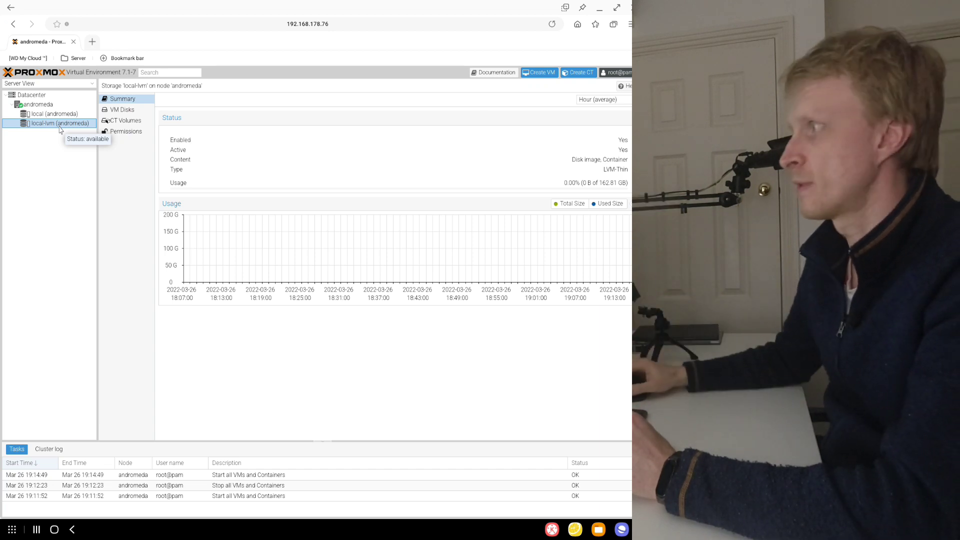
pyautogui.click(56, 114)
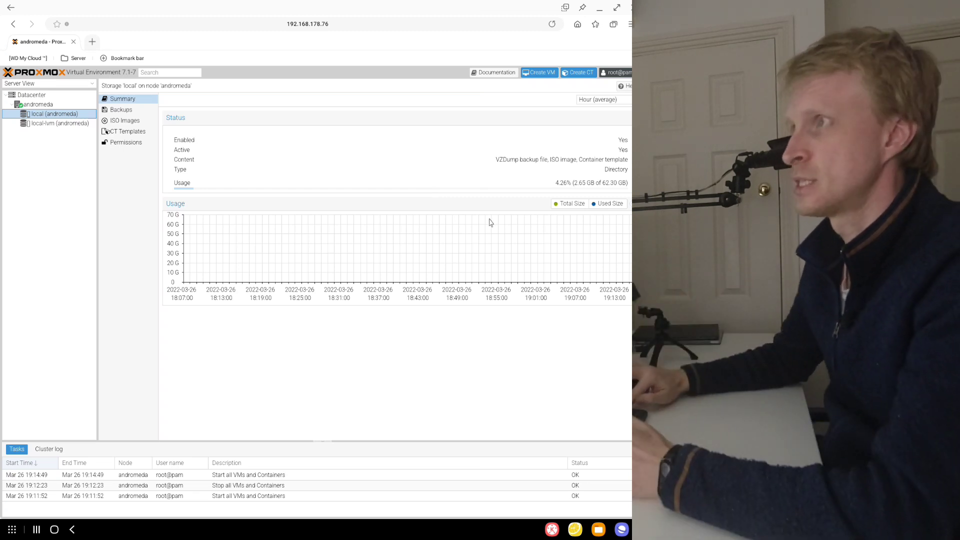
pyautogui.click(53, 124)
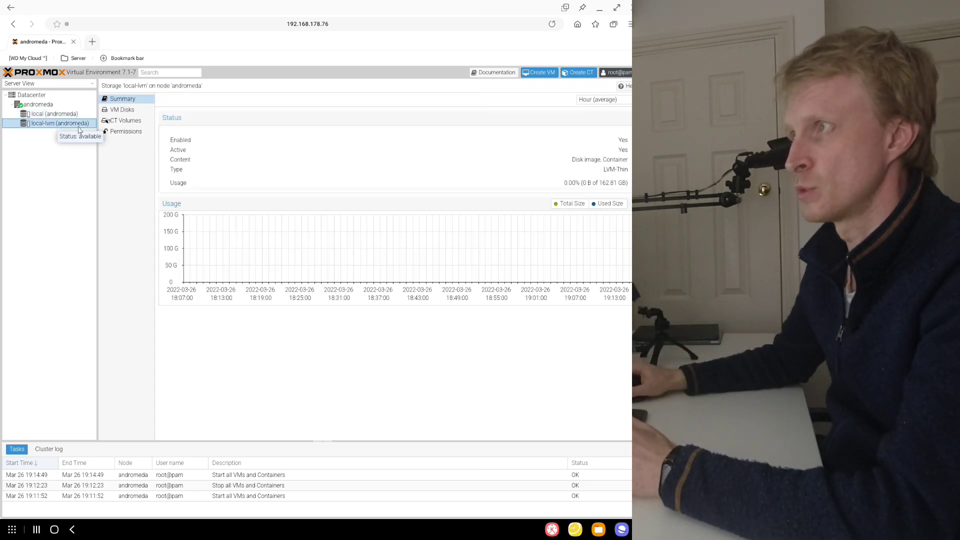
# - Remove the local-lvm storage from the Datacenter's storage configuration and confirm the removal
pyautogui.click(39, 95)
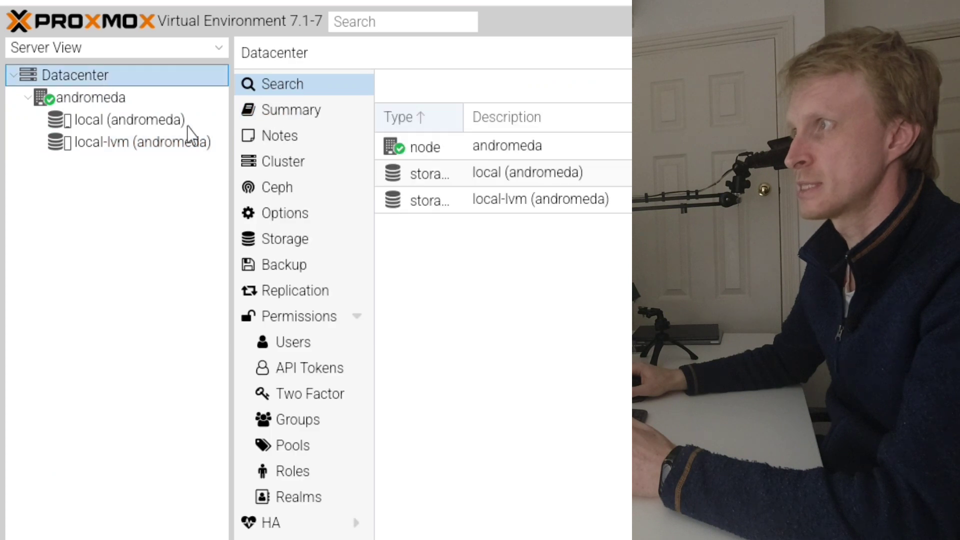
pyautogui.click(292, 241)
pyautogui.click(423, 175)
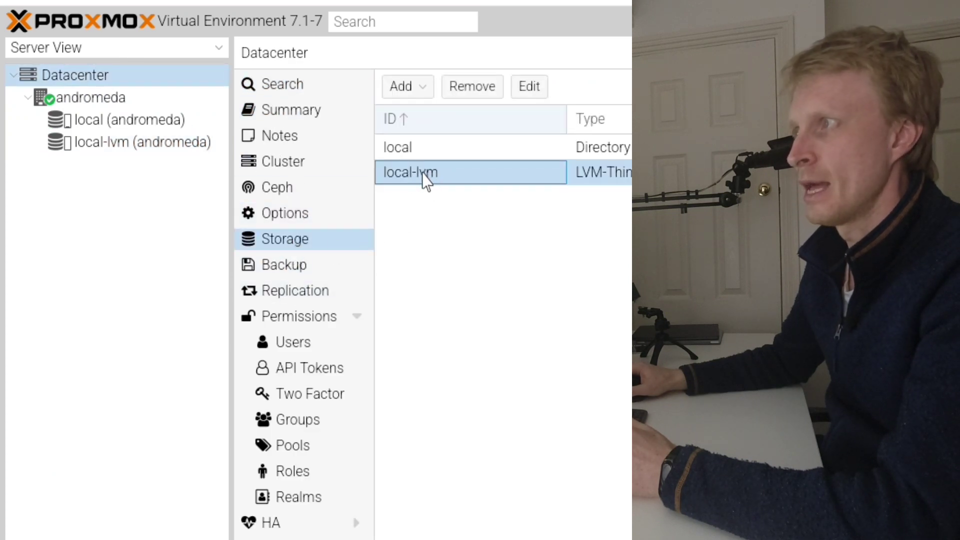
pyautogui.click(472, 90)
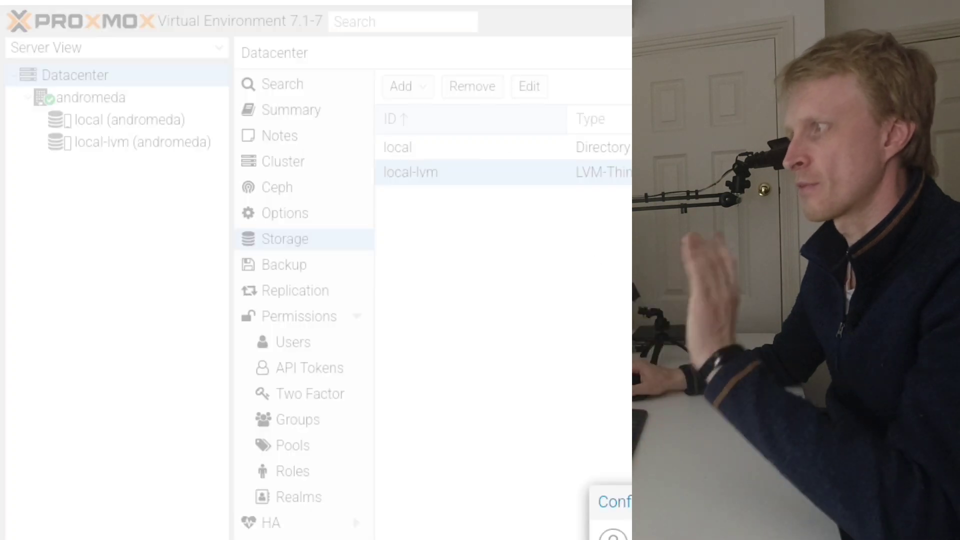
pyautogui.click(770, 538)
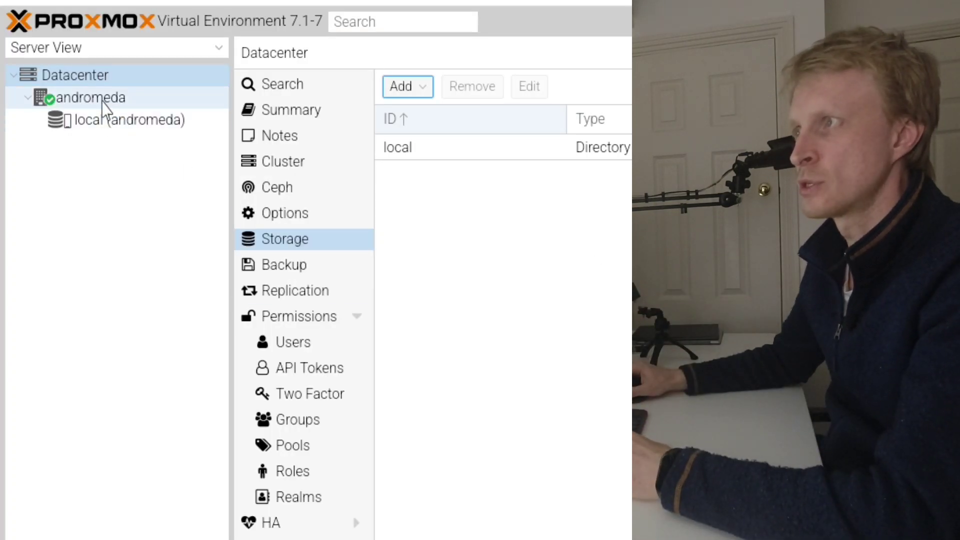
# - Open the andromeda node's shell and run lvremove /dev/pve/data, confirming the logical volume's removal with y
pyautogui.click(105, 99)
pyautogui.click(282, 167)
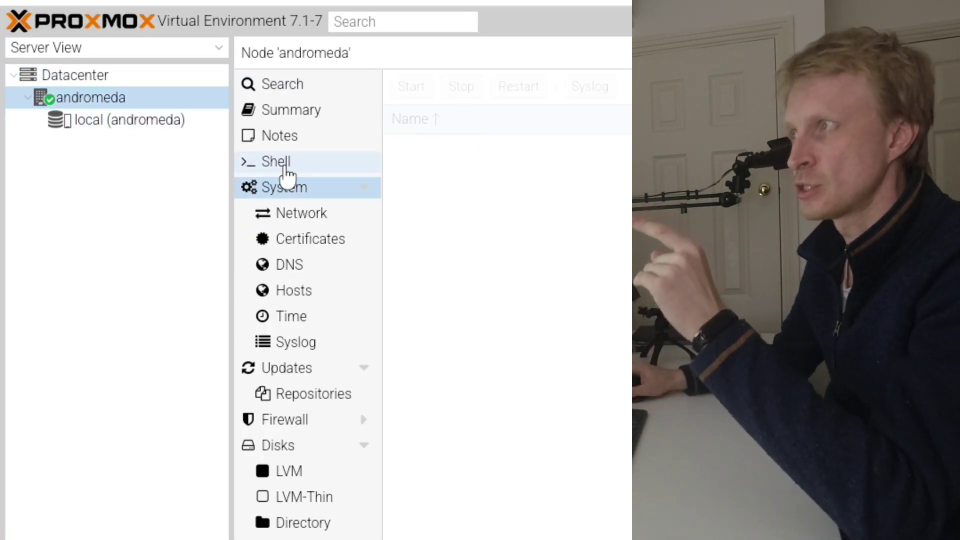
pyautogui.press('Return')
pyautogui.press('Return')
pyautogui.press('Return')
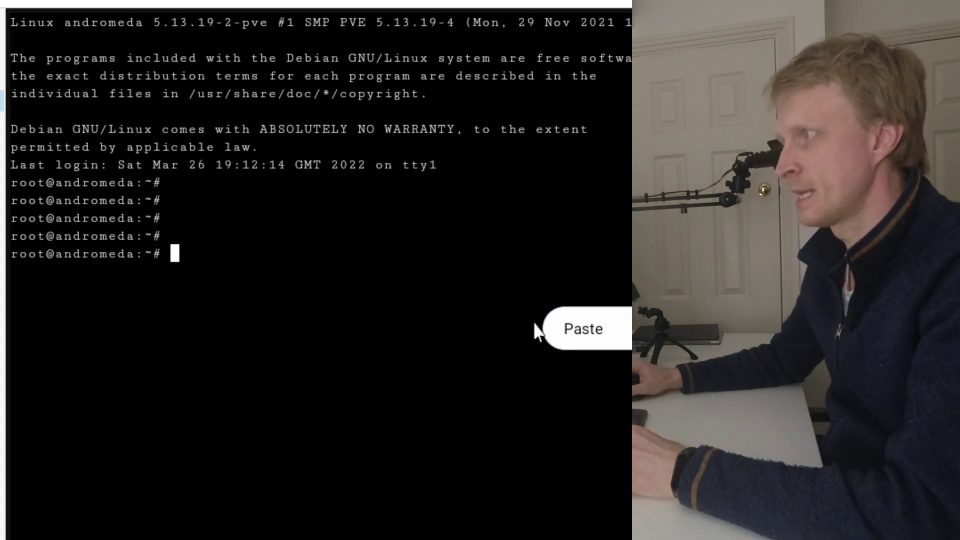
pyautogui.click(584, 329)
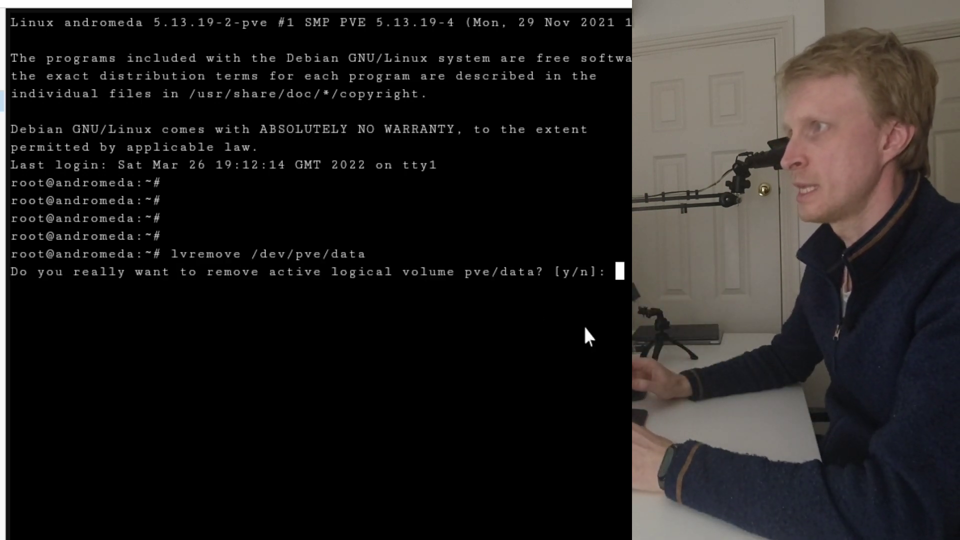
pyautogui.write('y')
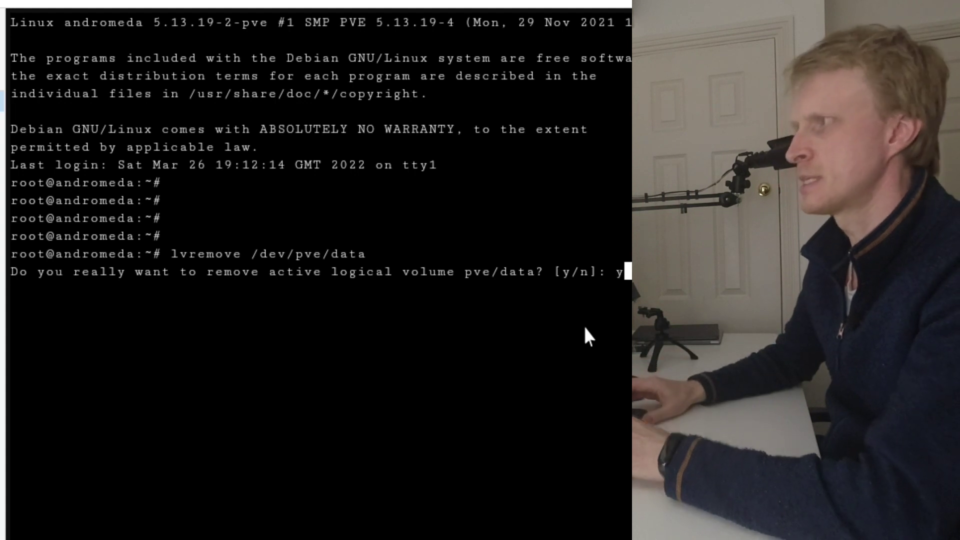
pyautogui.press('Return')
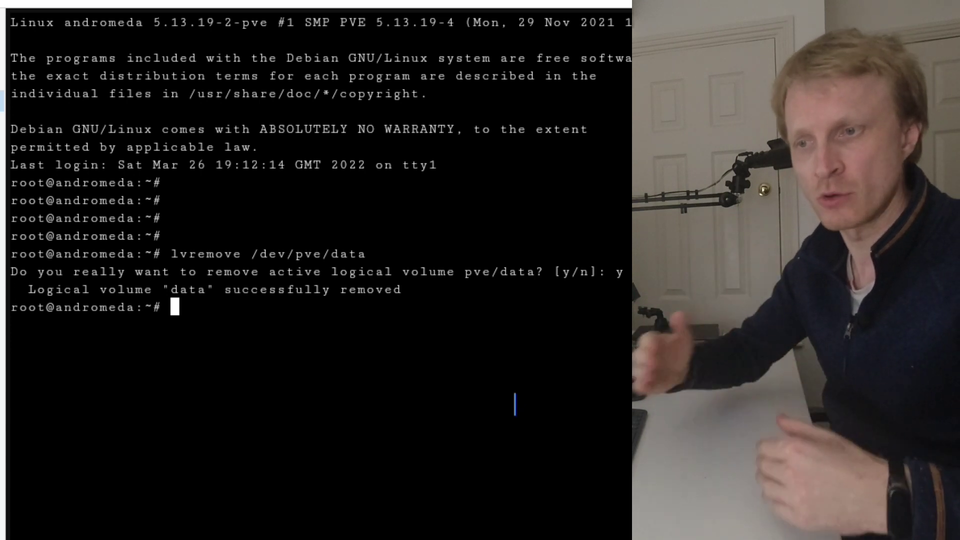
# - Extend /dev/pve/root with lvresize -l +100%FREE, grow its filesystem with resize2fs, and check the local storage's usage summary
pyautogui.rightClick(509, 348)
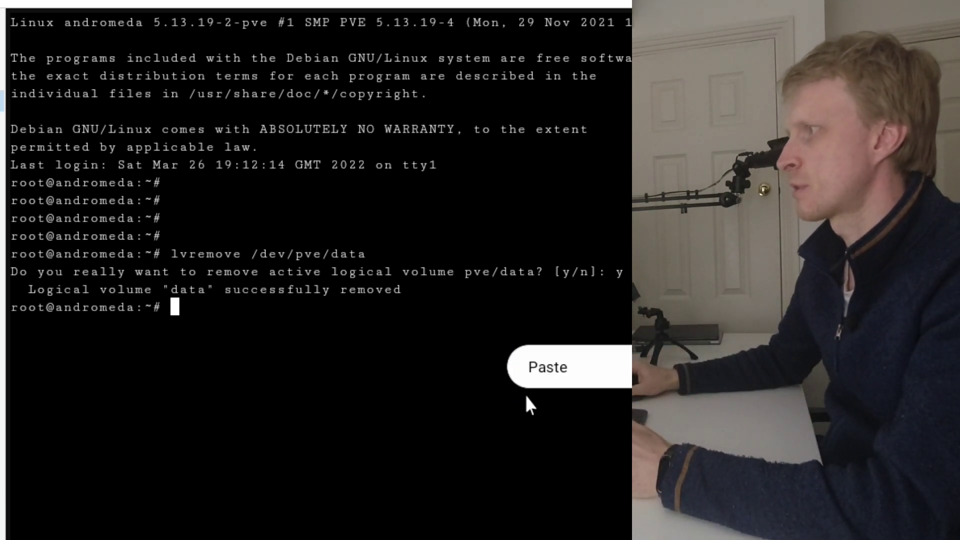
pyautogui.click(536, 371)
pyautogui.press('Return')
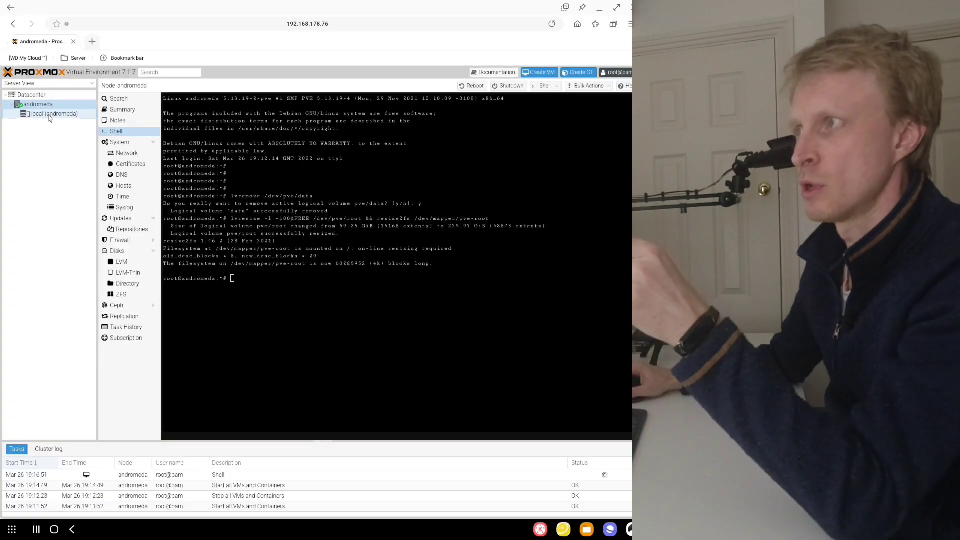
pyautogui.click(54, 113)
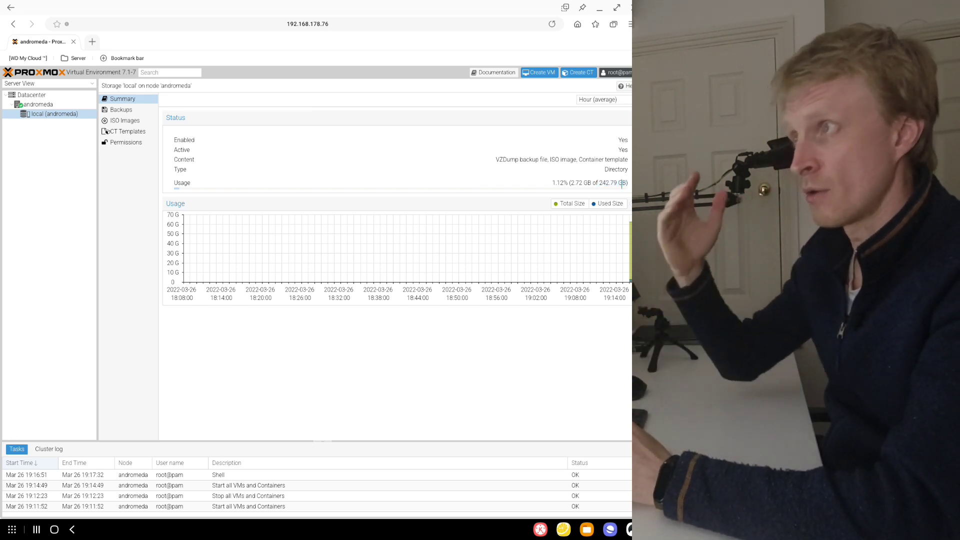
pyautogui.click(621, 184)
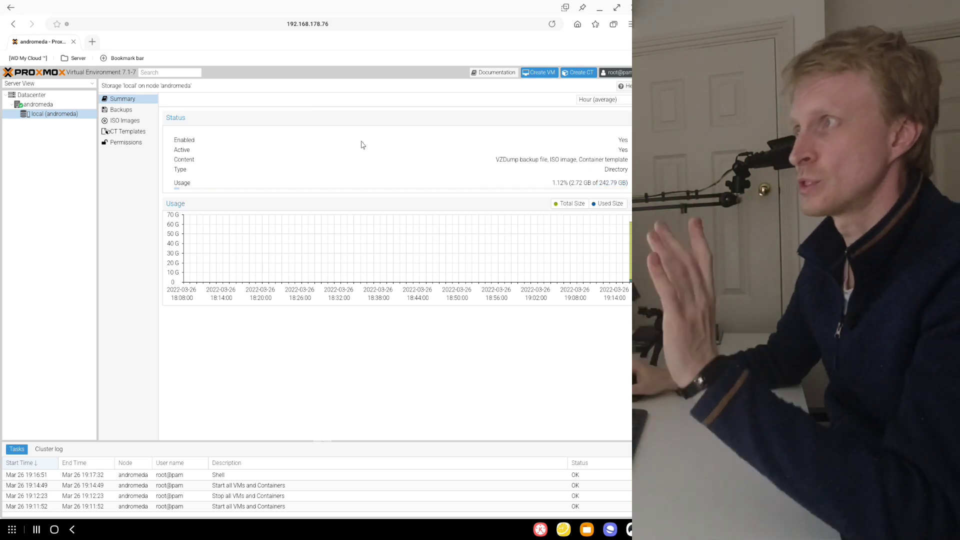
# - Refresh the andromeda node's update package database, dismissing the subscription notice and closing the task output
pyautogui.click(40, 105)
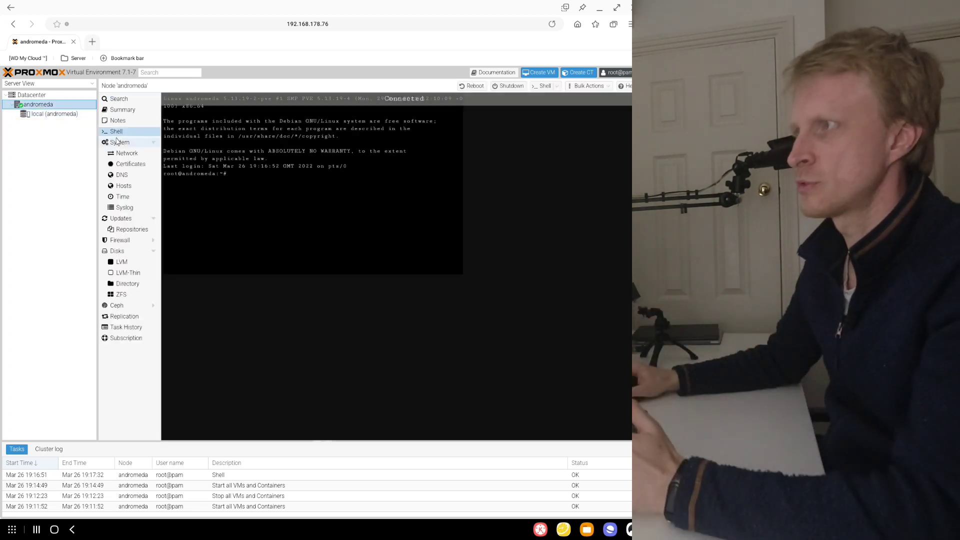
pyautogui.click(123, 220)
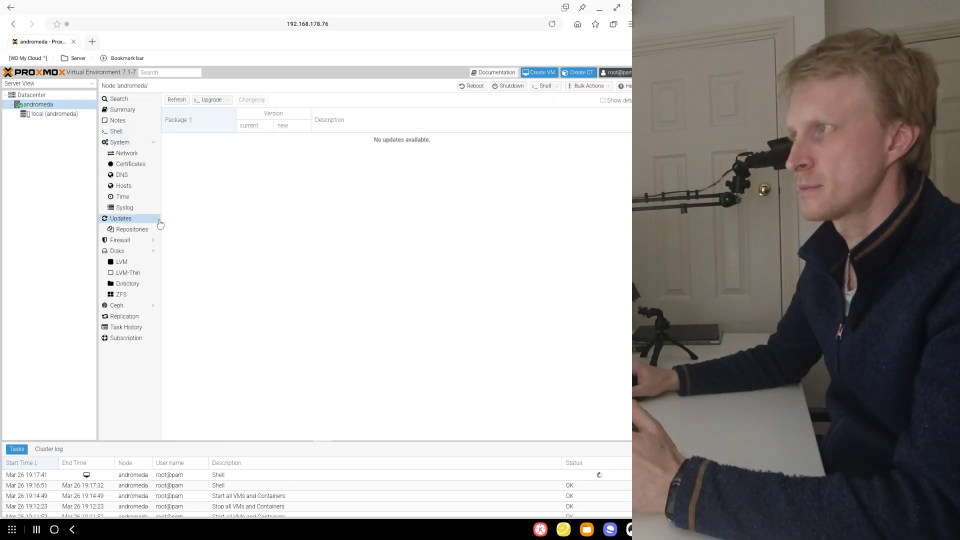
pyautogui.click(183, 106)
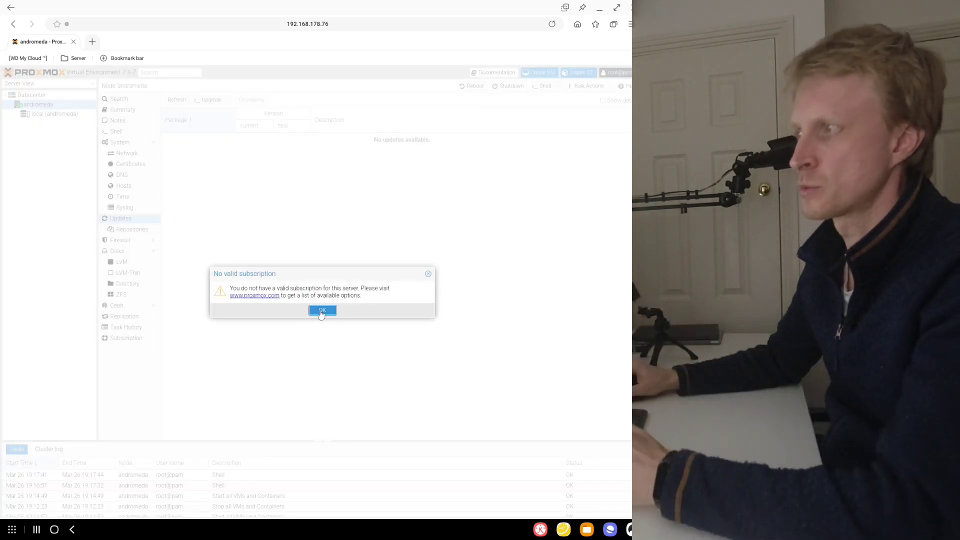
pyautogui.click(322, 310)
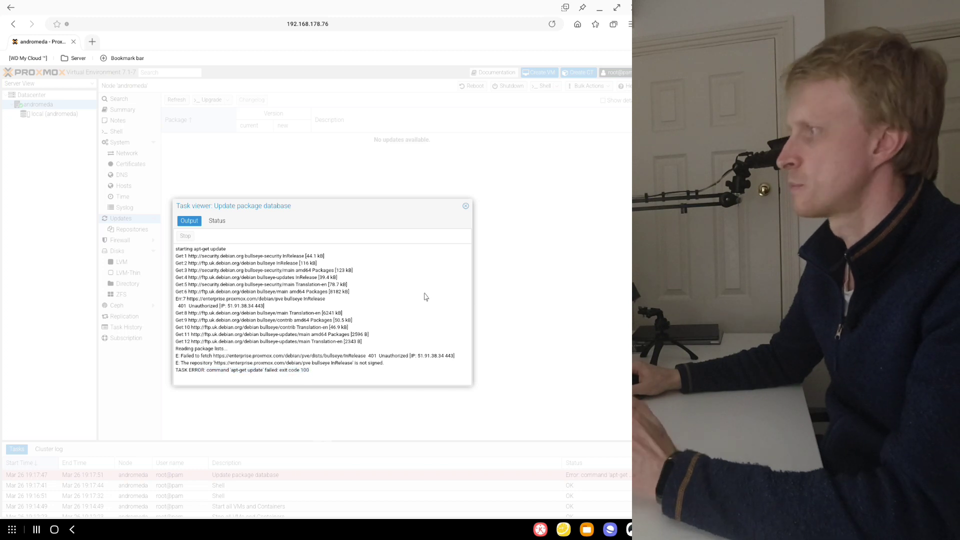
pyautogui.click(467, 209)
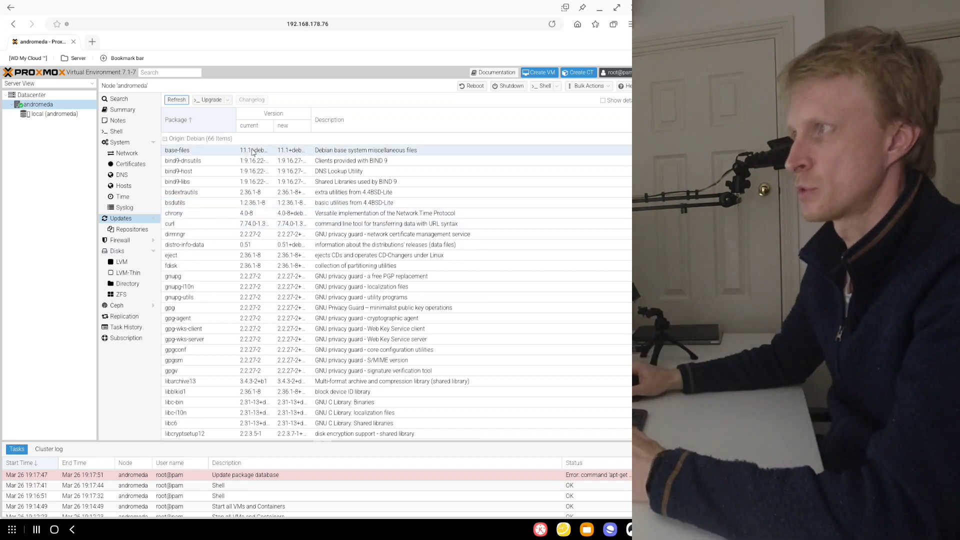
# - Upgrade the andromeda node's available packages, confirming with y, and close the upgrade console
pyautogui.scroll(-8, 242, 310)
pyautogui.scroll(8, 244, 314)
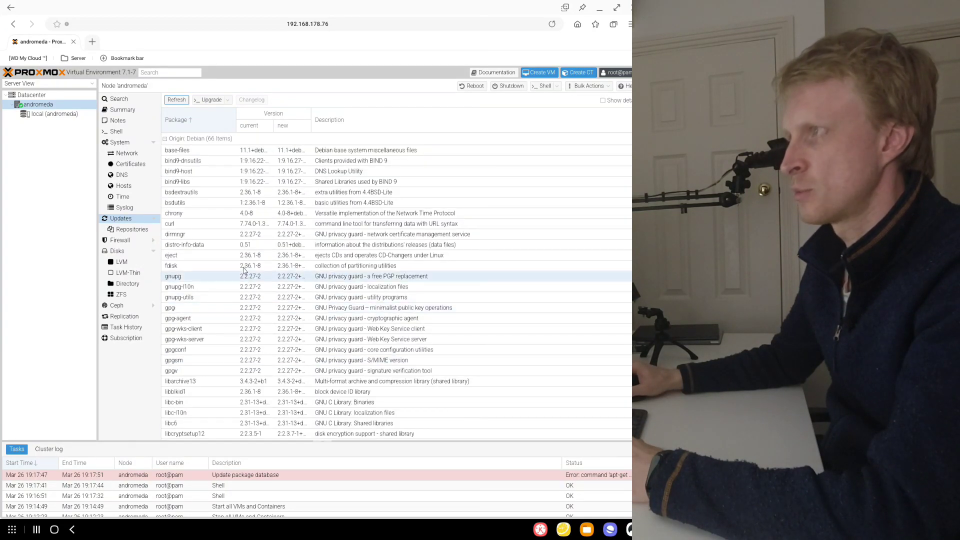
pyautogui.click(211, 100)
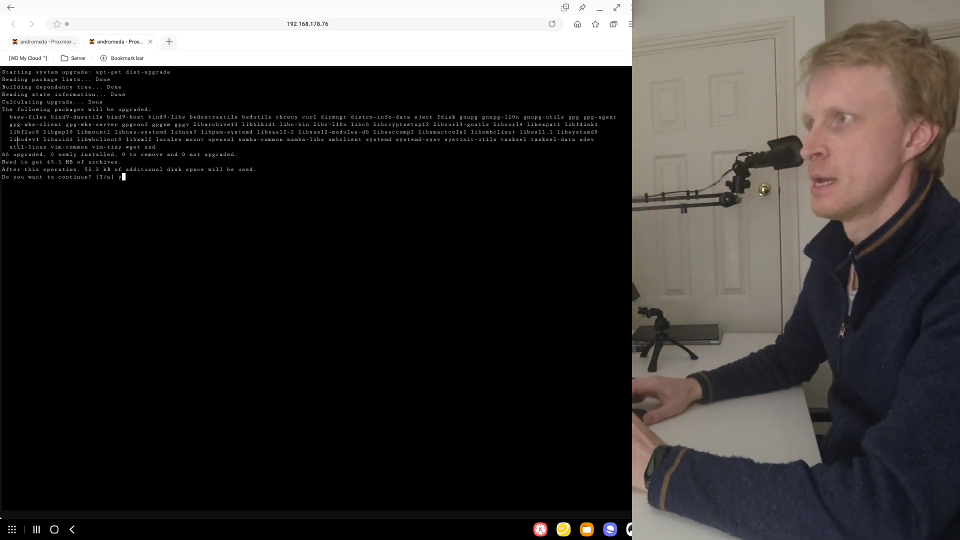
pyautogui.write('y')
pyautogui.press('Return')
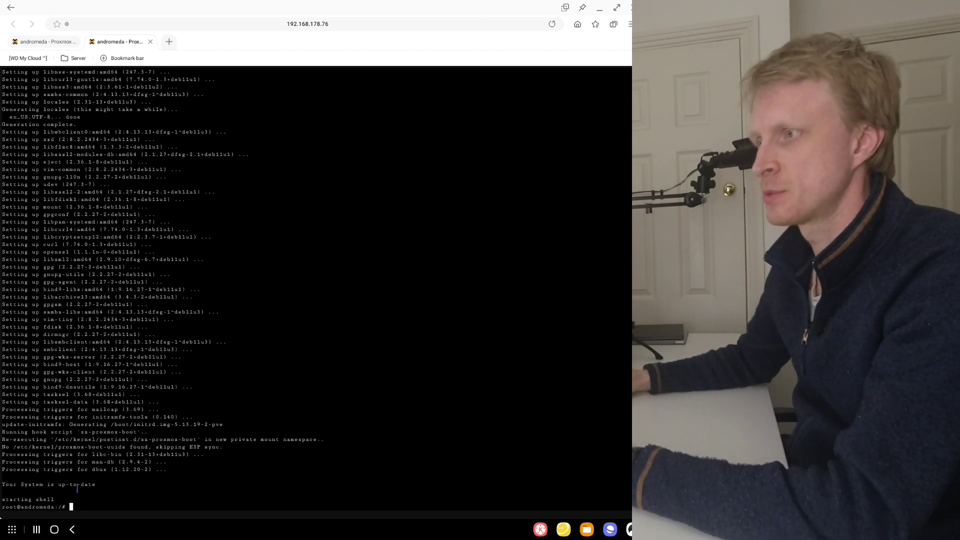
pyautogui.click(149, 43)
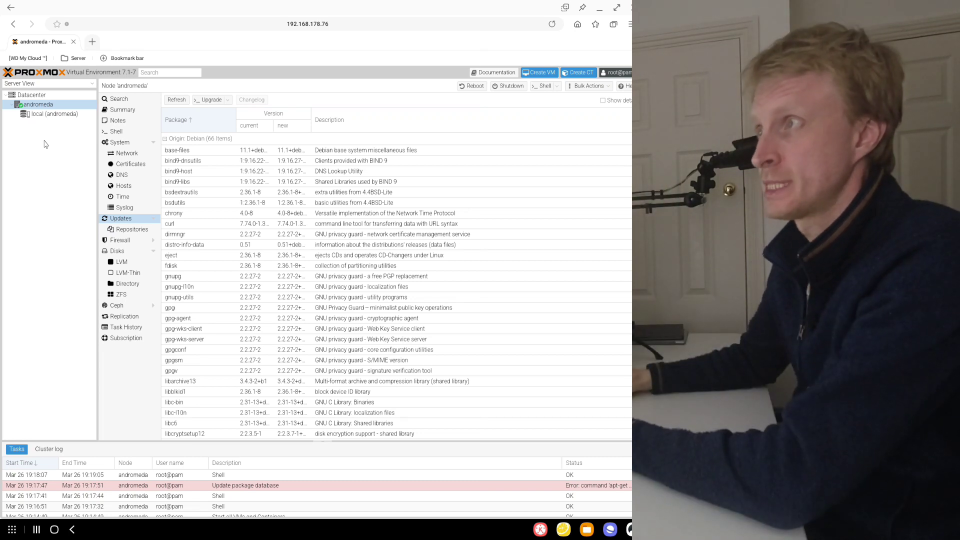
# - List the andromeda node's disks with fdisk -l in its shell and examine the /dev/sdb disk and its /dev/sdb1 partition
pyautogui.click(119, 135)
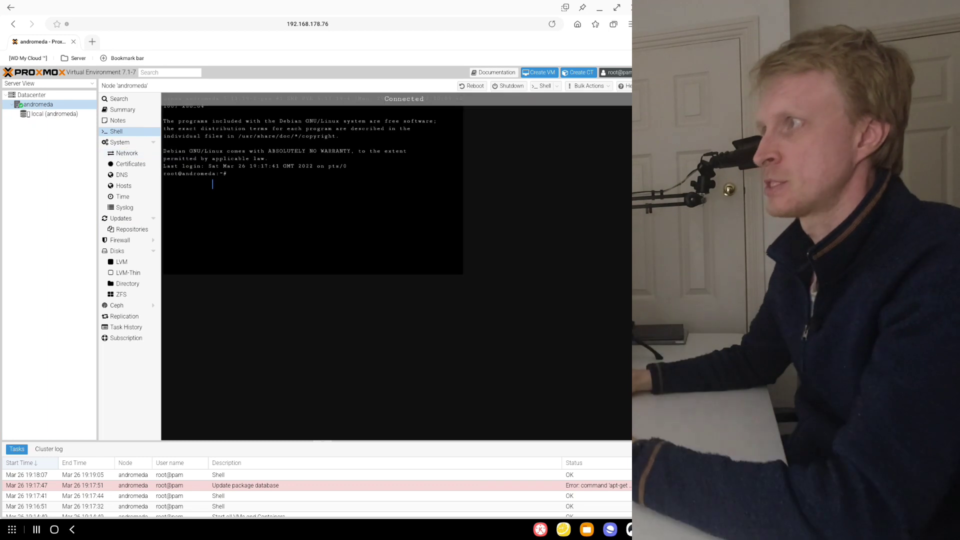
pyautogui.write('fdisk')
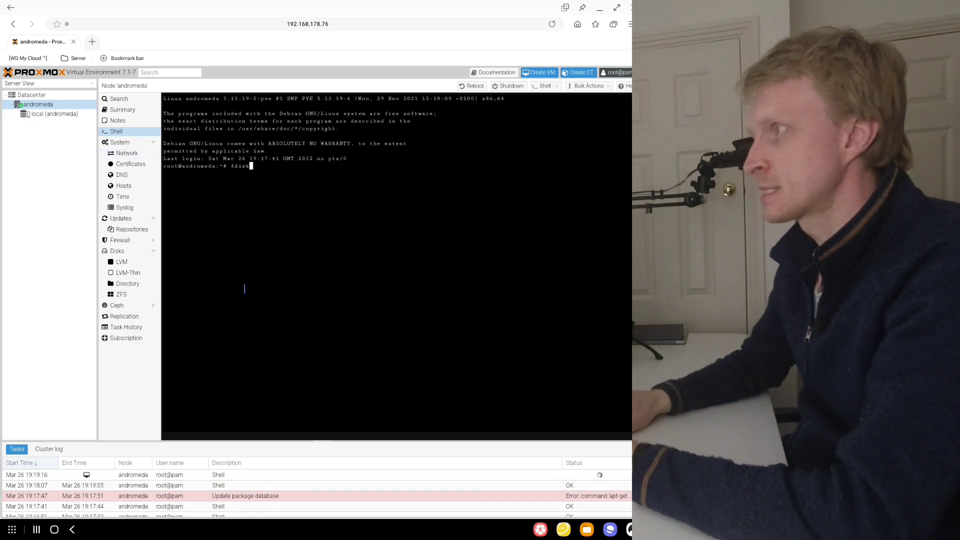
pyautogui.write(' -l')
pyautogui.press('Return')
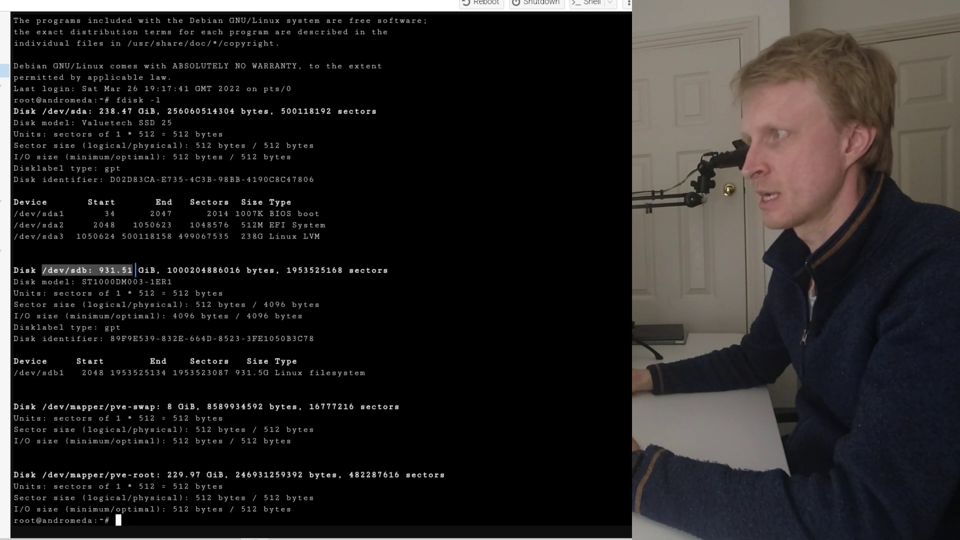
pyautogui.click(129, 365)
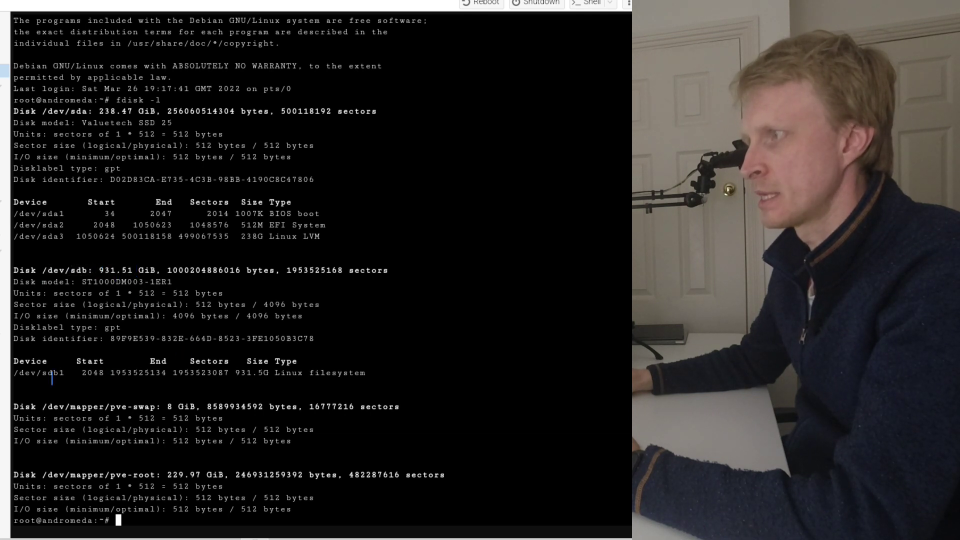
pyautogui.click(73, 373)
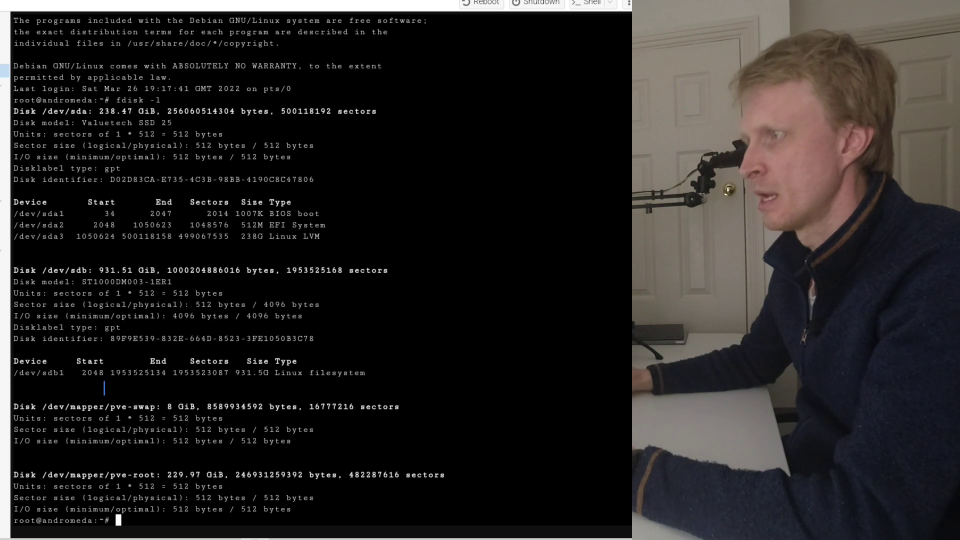
# - Open the /dev/sdb disk in cfdisk and delete its existing /dev/sdb1 partition
pyautogui.write('cf')
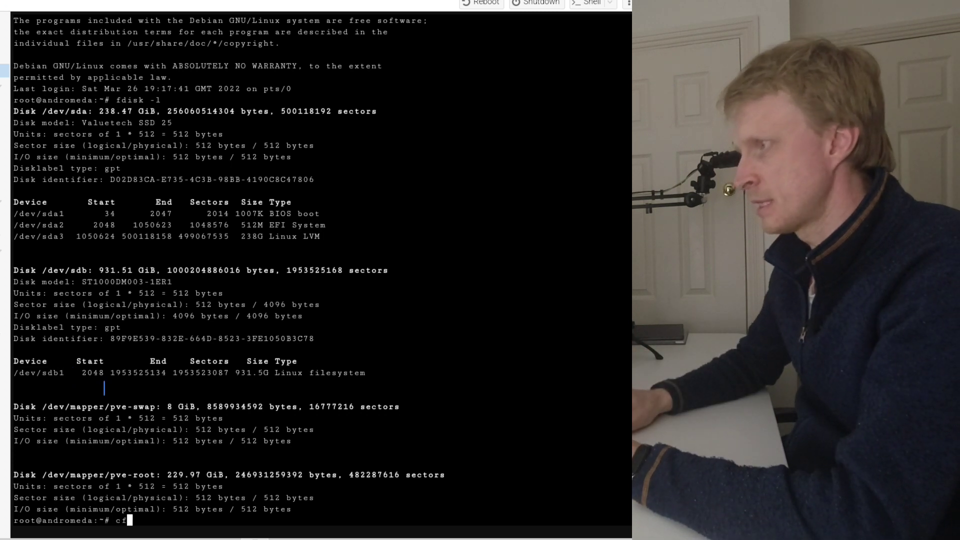
pyautogui.write('disk /d')
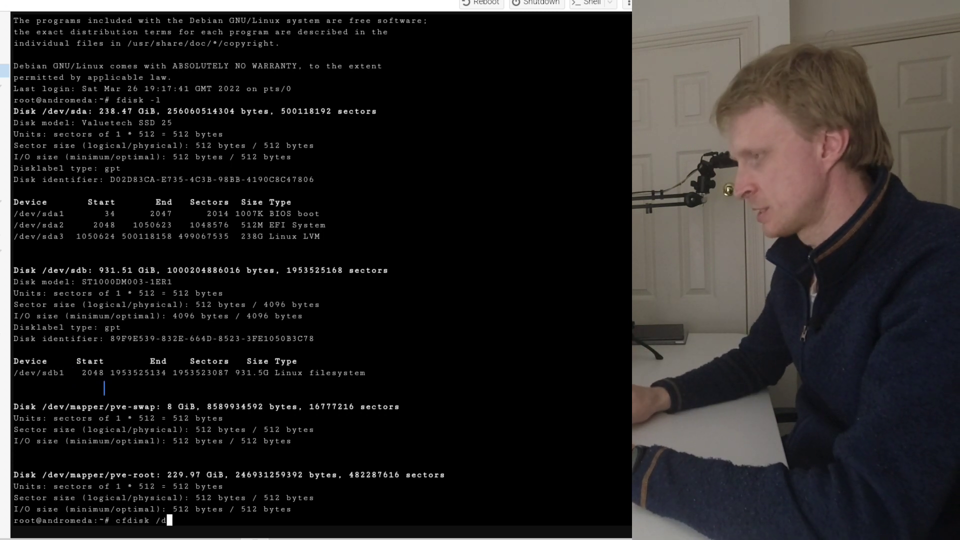
pyautogui.write('ev/sdb')
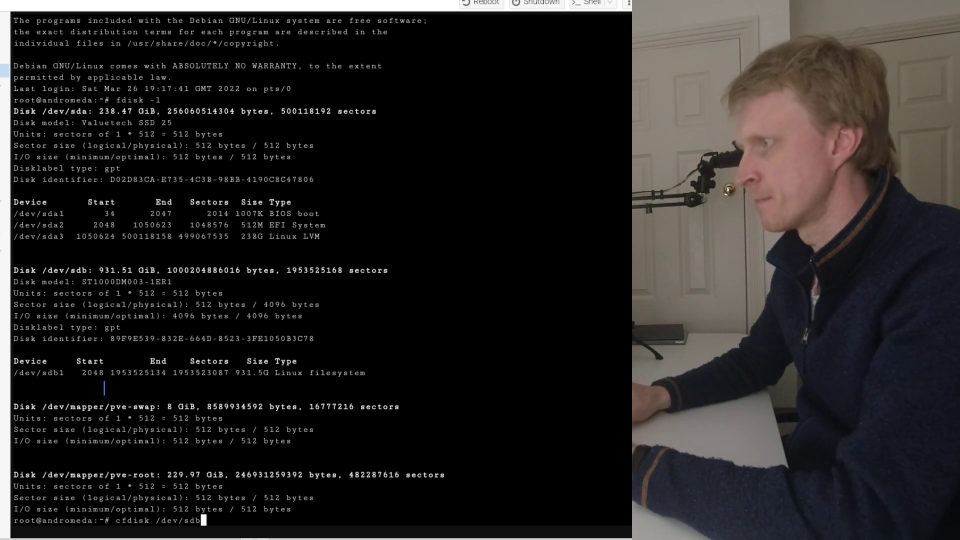
pyautogui.press('Return')
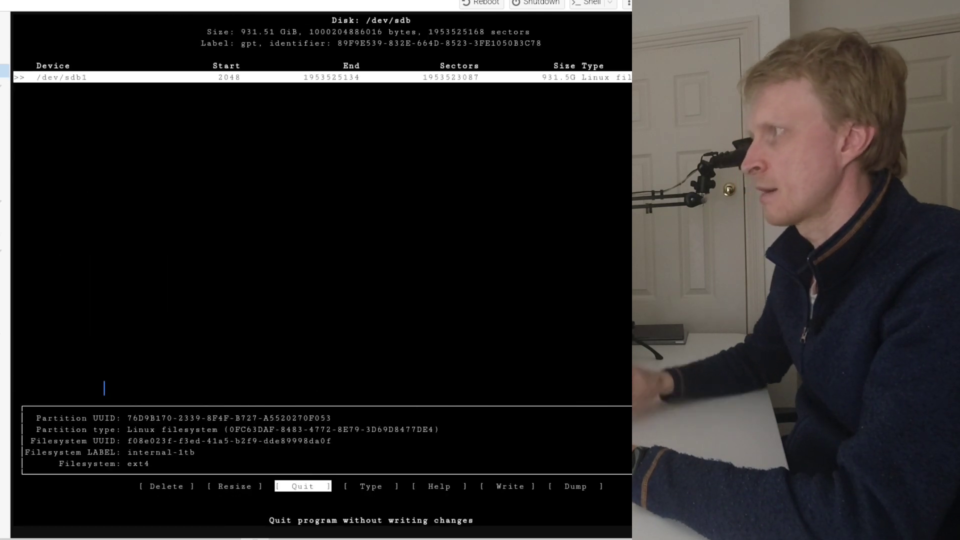
pyautogui.press('Right')
pyautogui.press('Right')
pyautogui.press('Right')
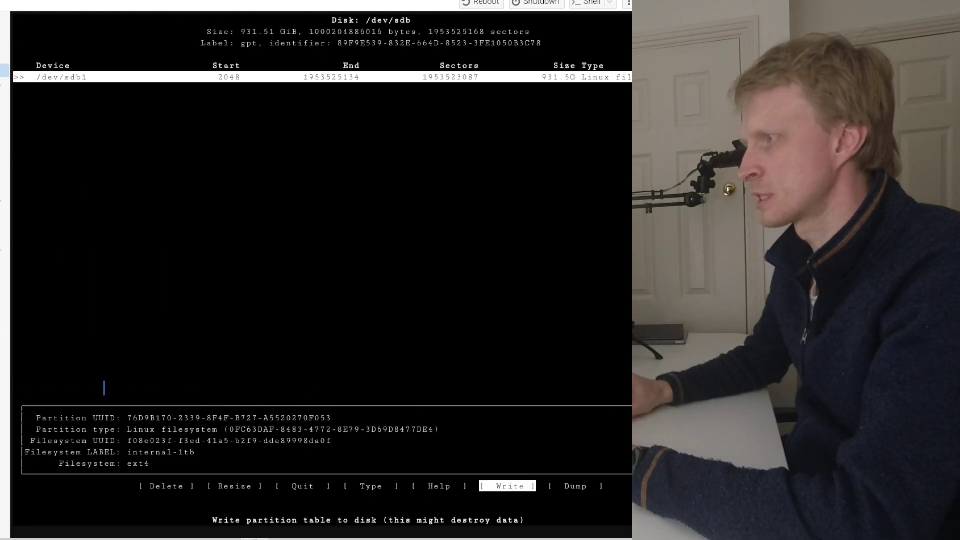
pyautogui.press('Left')
pyautogui.press('Left')
pyautogui.press('Left')
pyautogui.press('Left')
pyautogui.press('Left')
pyautogui.press('Return')
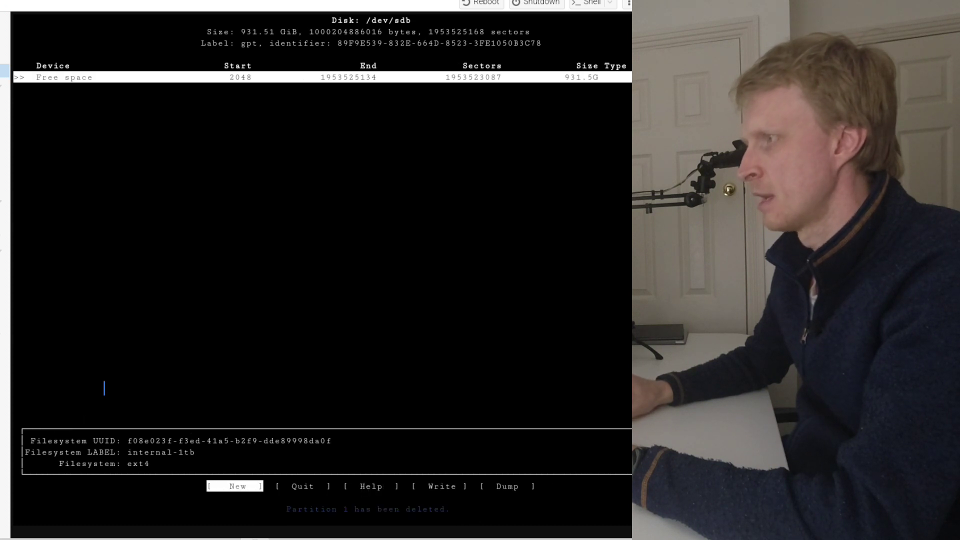
# - Create a new full-size 931.5G partition on /dev/sdb, write the partition table to disk confirming with yes, and quit cfdisk
pyautogui.press('Return')
pyautogui.press('Return')
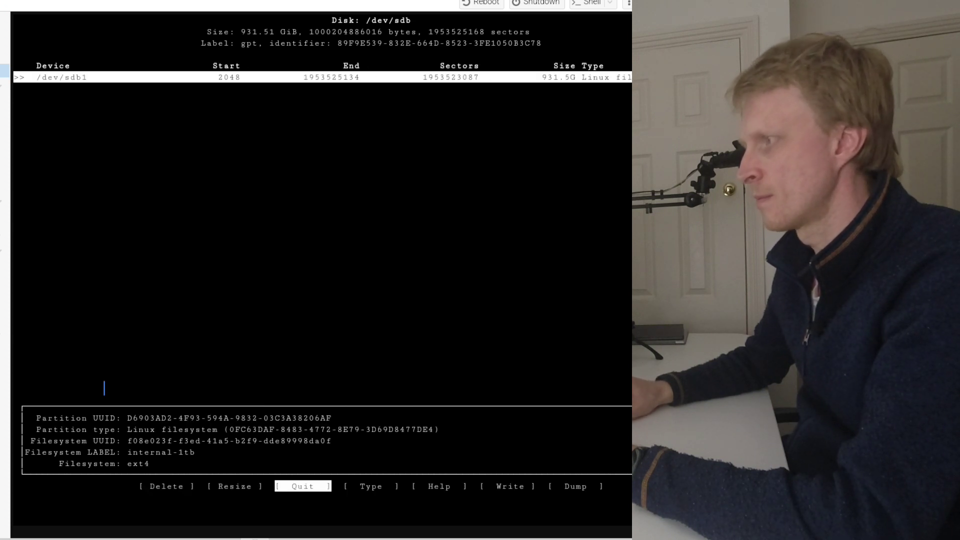
pyautogui.press('Right')
pyautogui.press('Right')
pyautogui.press('Return')
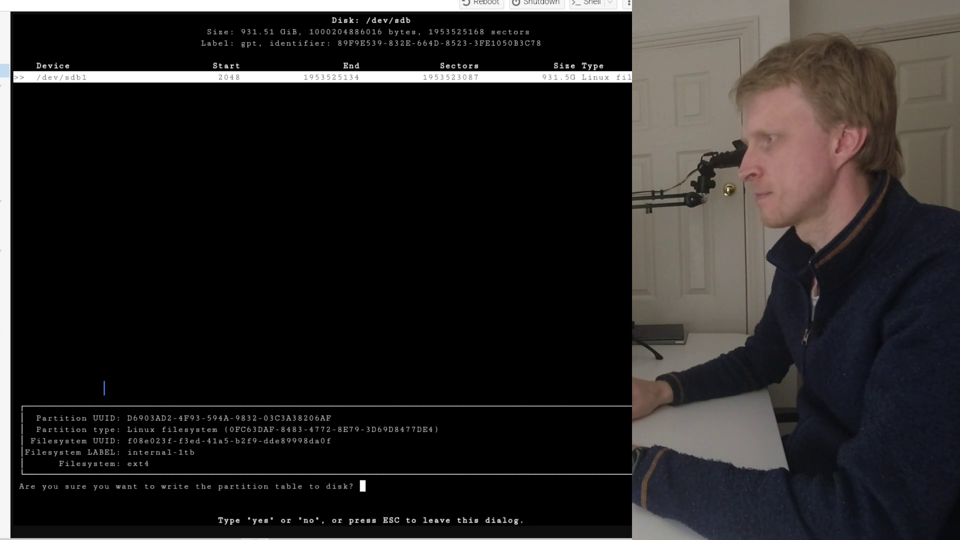
pyautogui.write('yes')
pyautogui.press('Return')
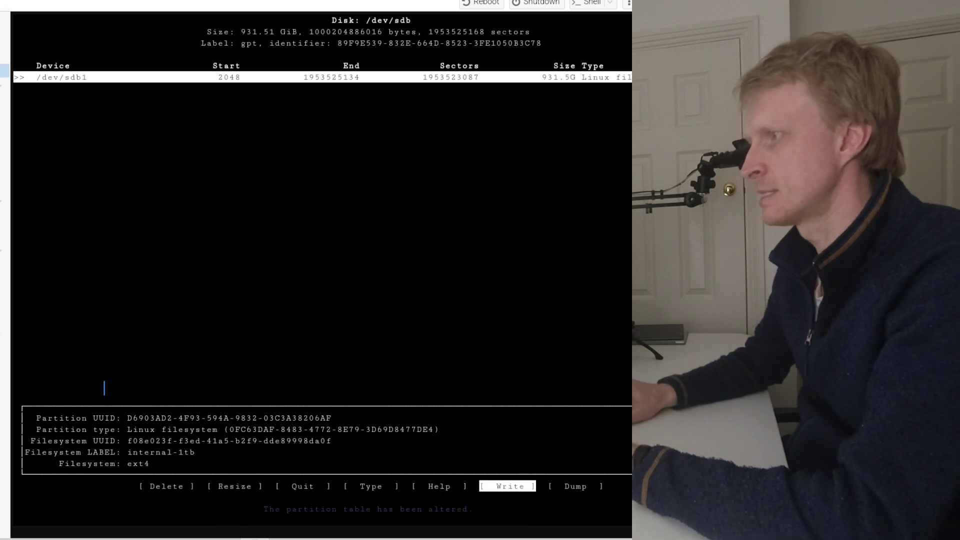
pyautogui.press('Left')
pyautogui.press('Left')
pyautogui.press('Left')
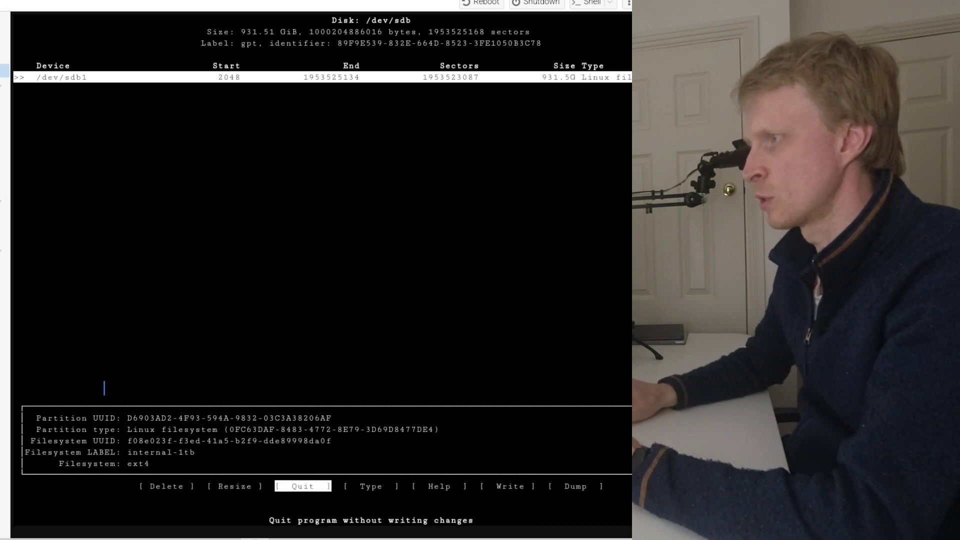
pyautogui.press('Return')
# - List the disks again with fdisk -l and check the /dev/sdb entry
pyautogui.write('fdisk -')
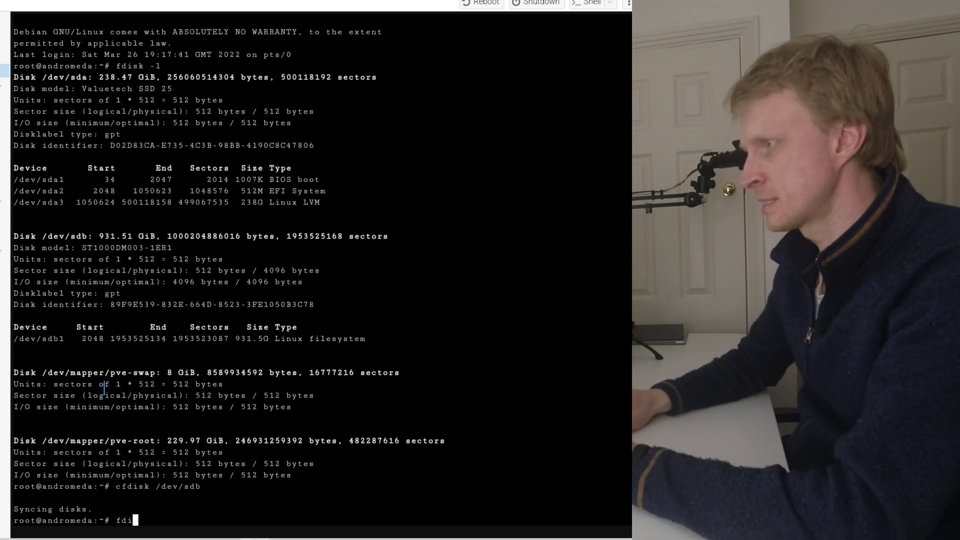
pyautogui.write('l')
pyautogui.press('Return')
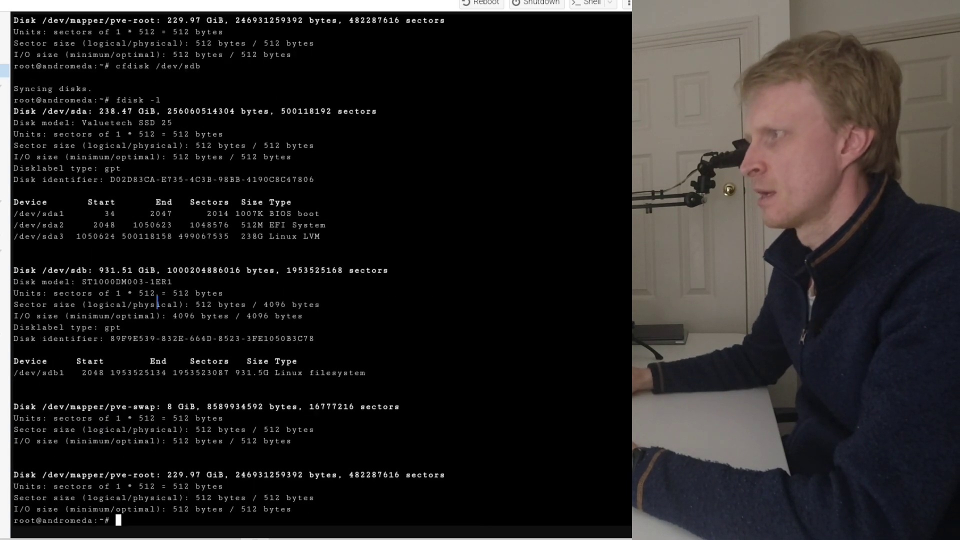
pyautogui.moveTo(54, 270); pyautogui.dragTo(146, 271)
pyautogui.click(43, 245)
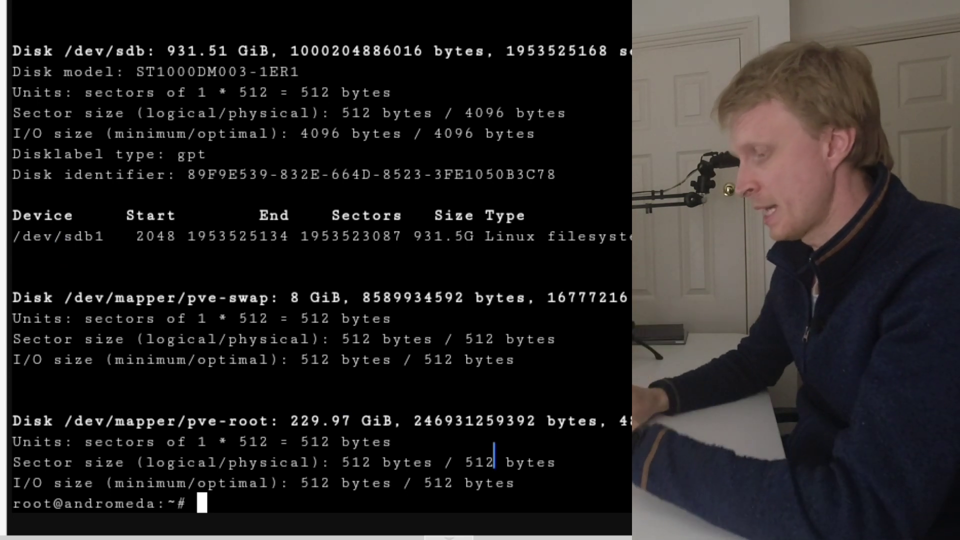
# - Format the /dev/sdb1 partition as ext4 with mkfs.ext4, confirming with y to overwrite the existing file system
pyautogui.write('mkfs')
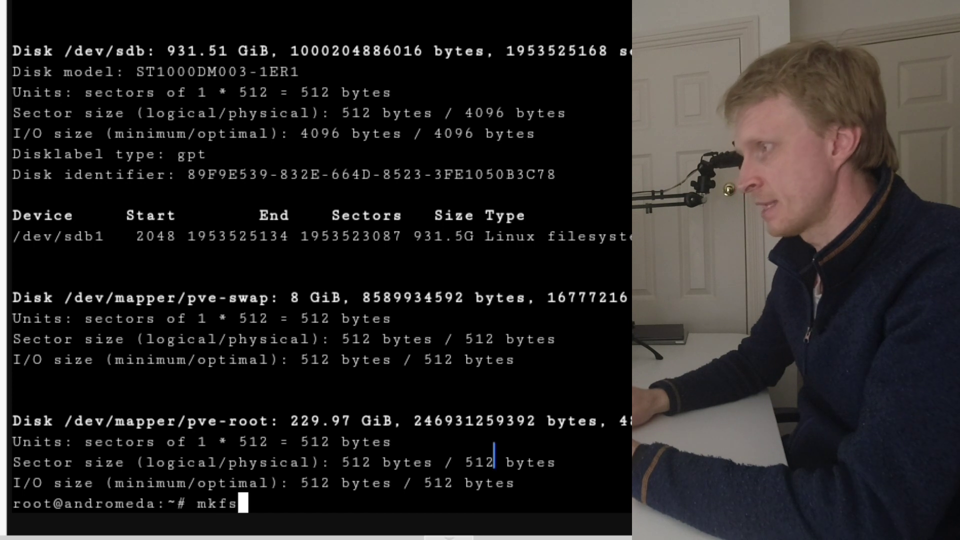
pyautogui.write('.ext')
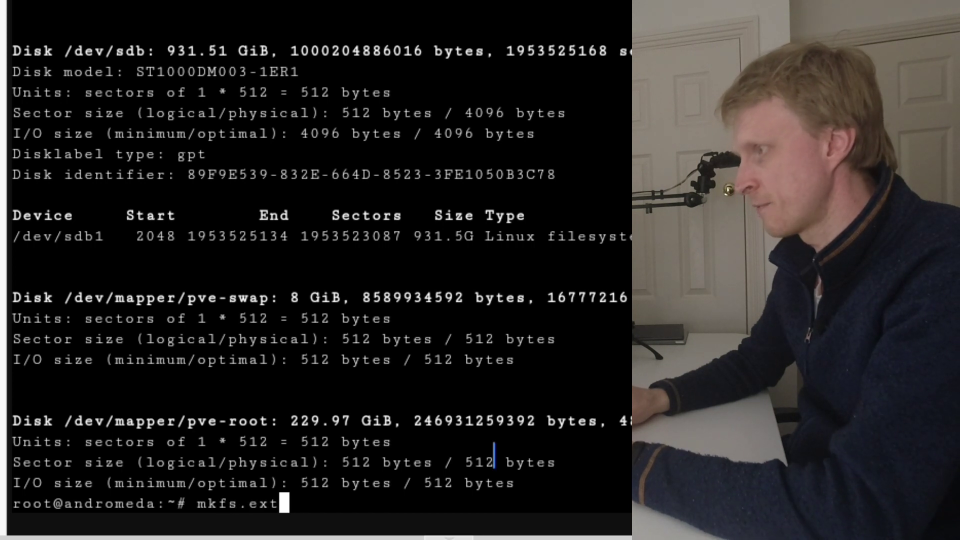
pyautogui.write('4 /dev/')
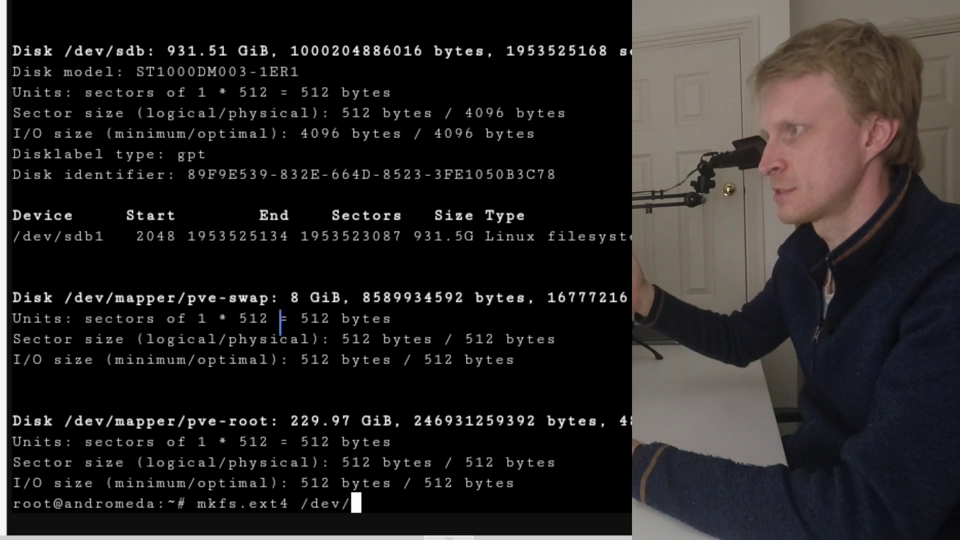
pyautogui.write('sdb1')
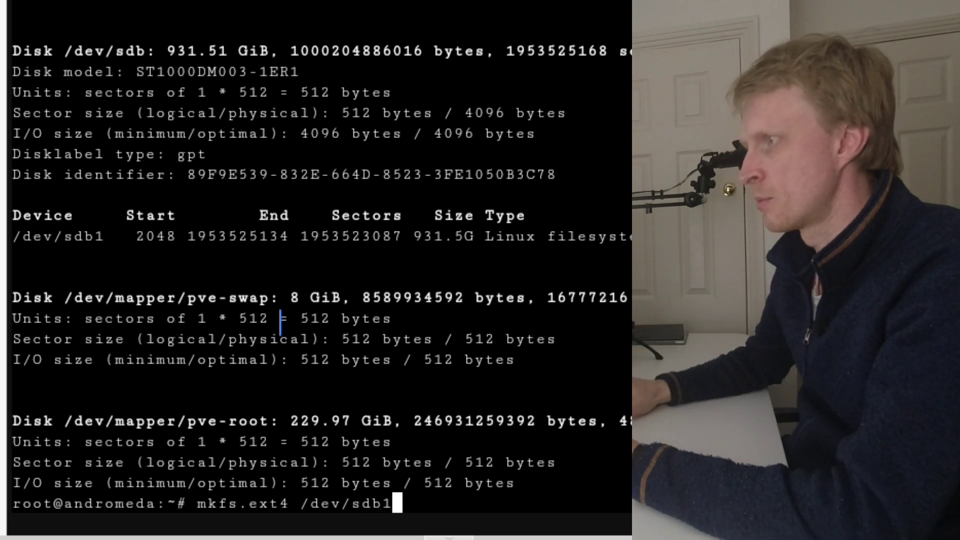
pyautogui.press('Return')
pyautogui.write('yway? (y,N) y')
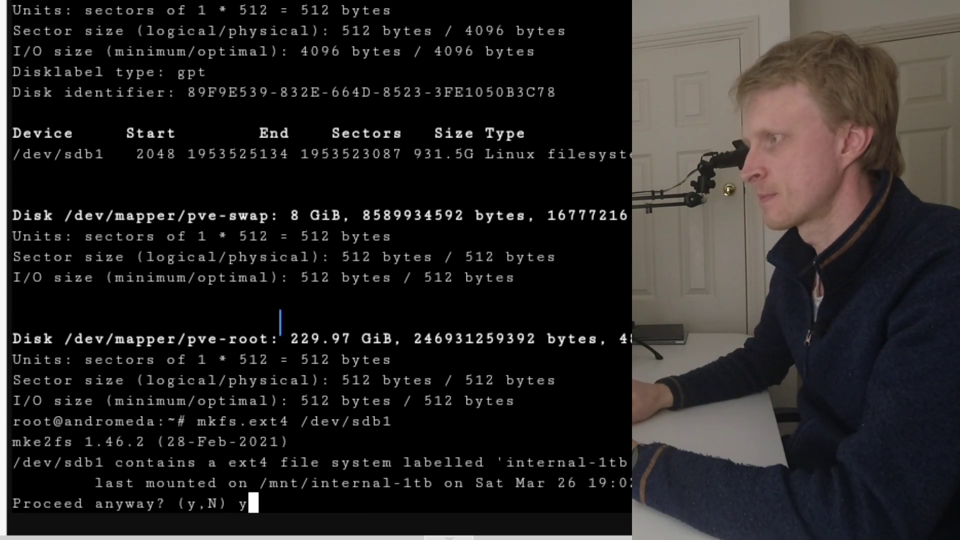
pyautogui.press('Return')
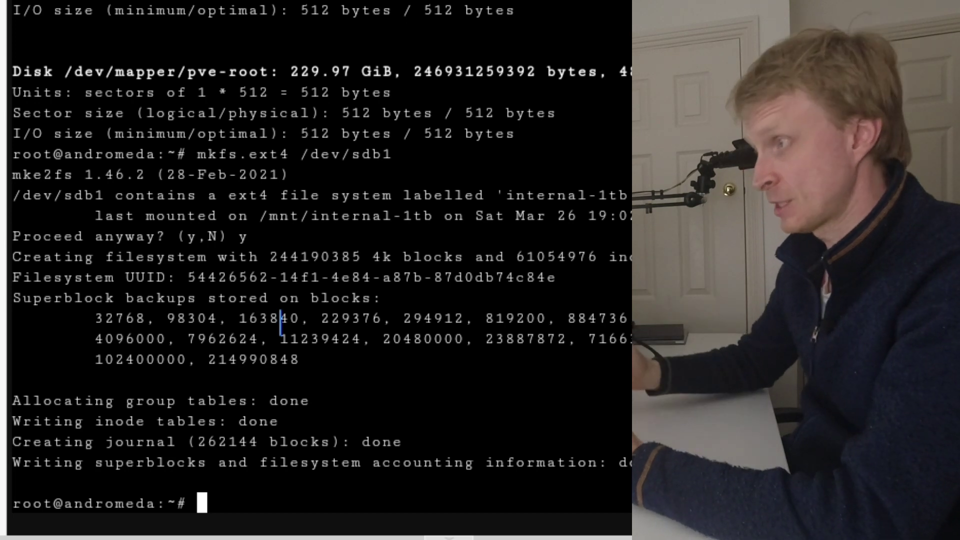
# - Examine the /dev/sdb1 partition's identifiers with blkid and its partition entry with fdisk -l, ending on the blkid listing
pyautogui.write('blkid')
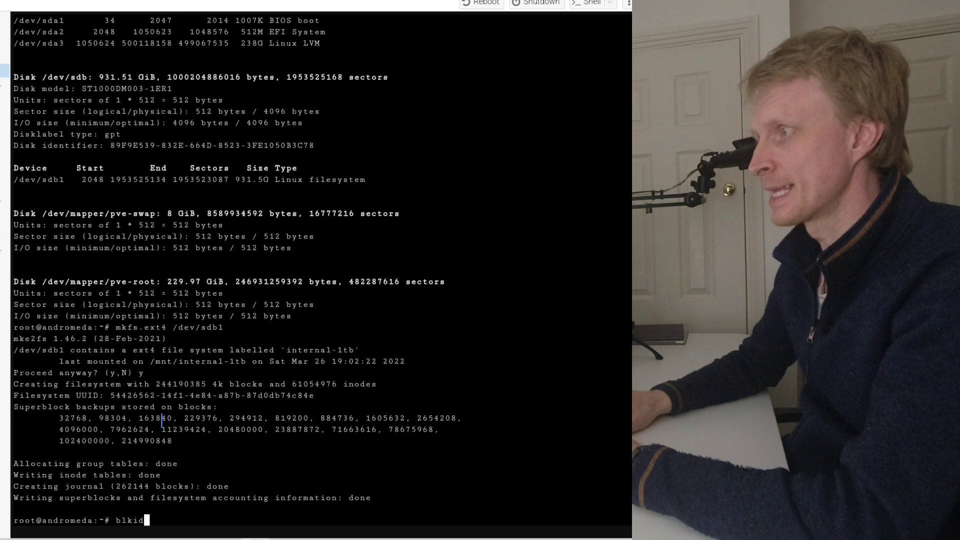
pyautogui.press('Return')
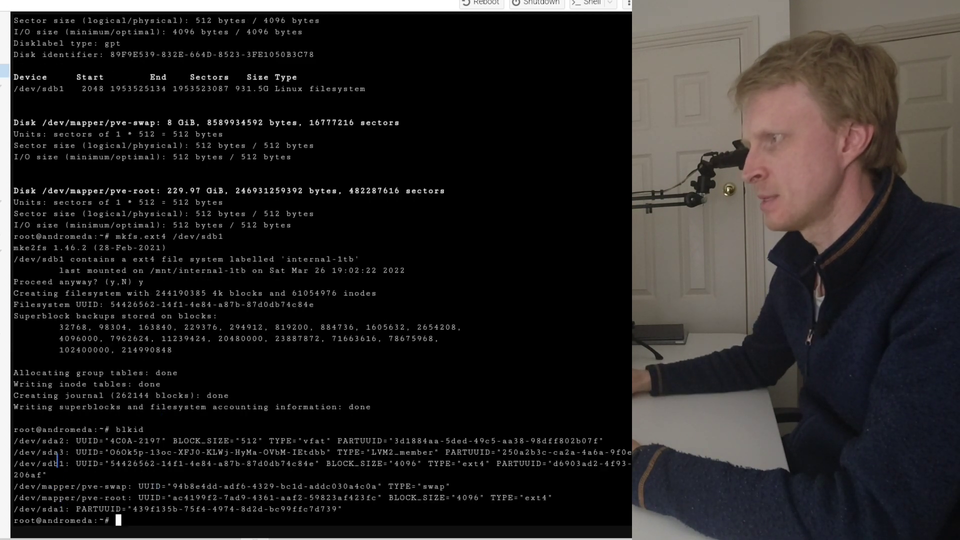
pyautogui.moveTo(87, 464); pyautogui.dragTo(305, 467)
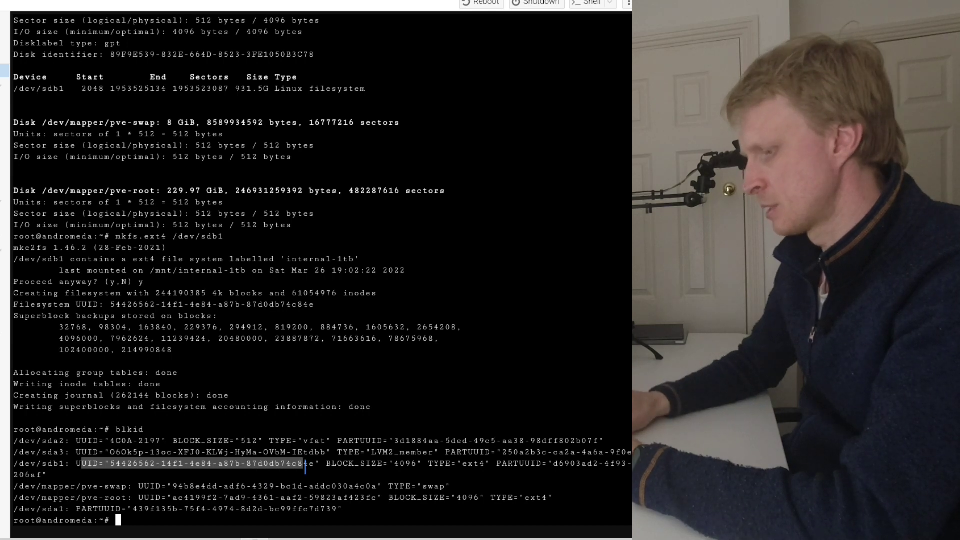
pyautogui.write('fdisk -l')
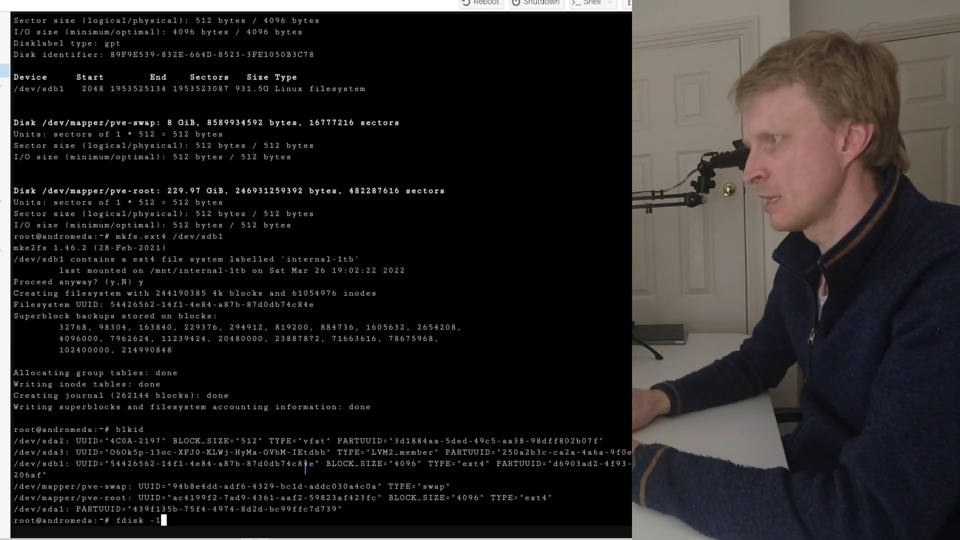
pyautogui.press('Return')
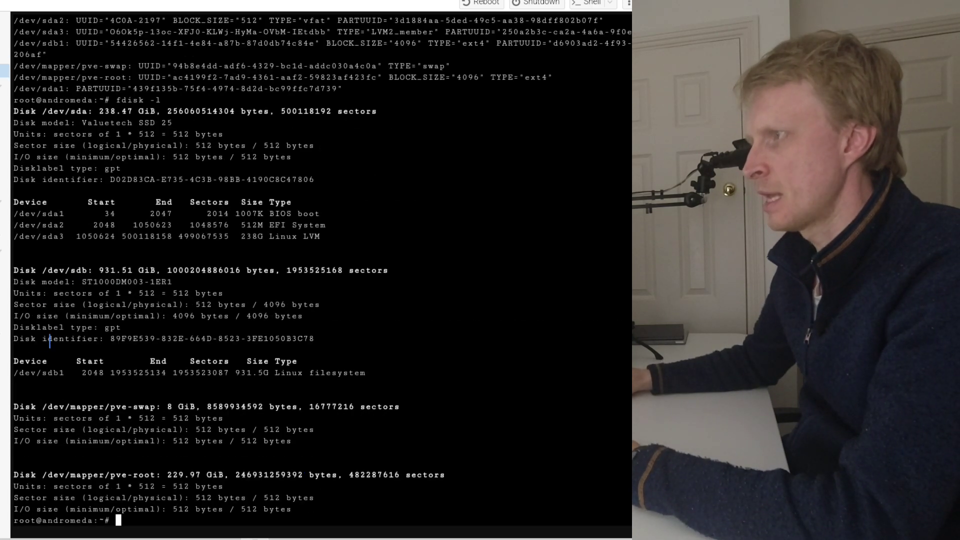
pyautogui.moveTo(30, 378); pyautogui.dragTo(139, 377)
pyautogui.write('blki')
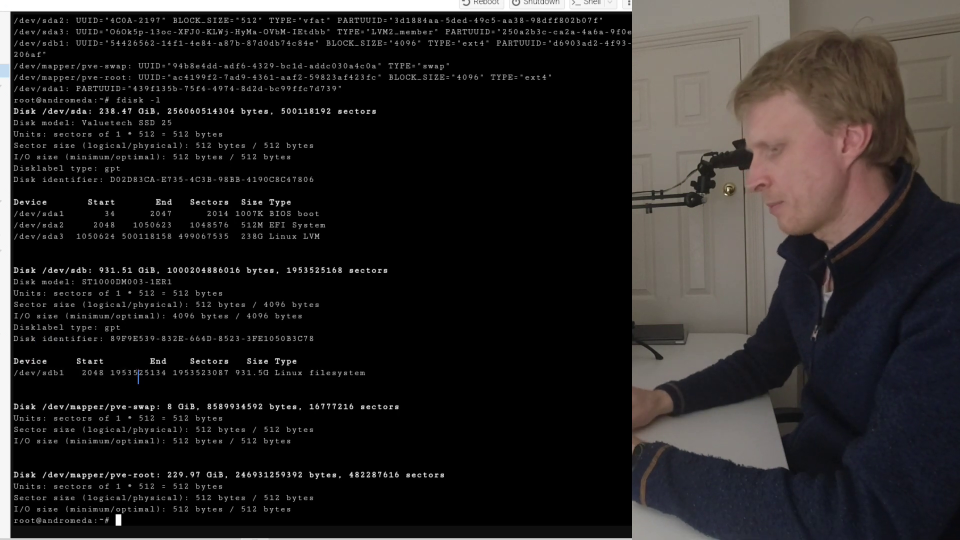
pyautogui.write('d')
pyautogui.press('Return')
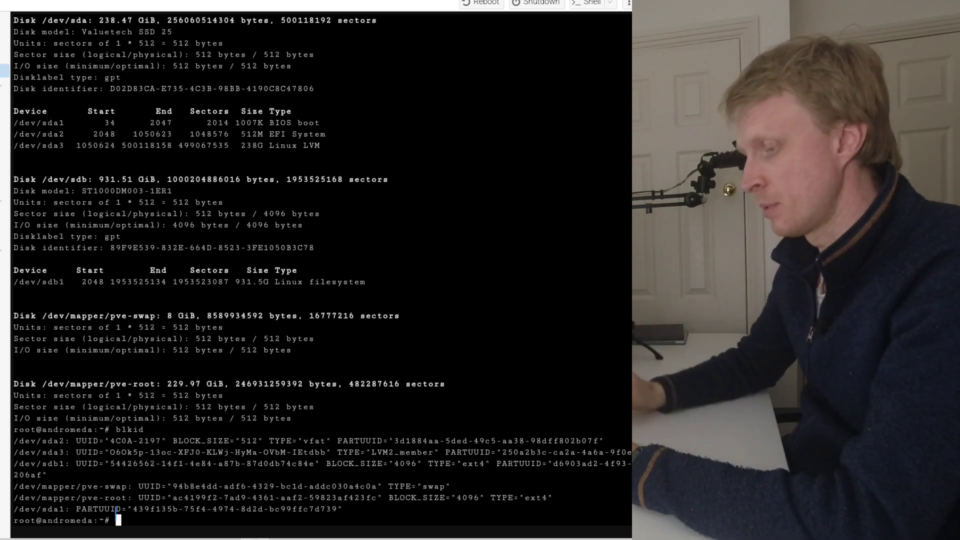
# - Label the /dev/sdb1 file system internal-1tb with e2label
pyautogui.write('e2label /dev/')
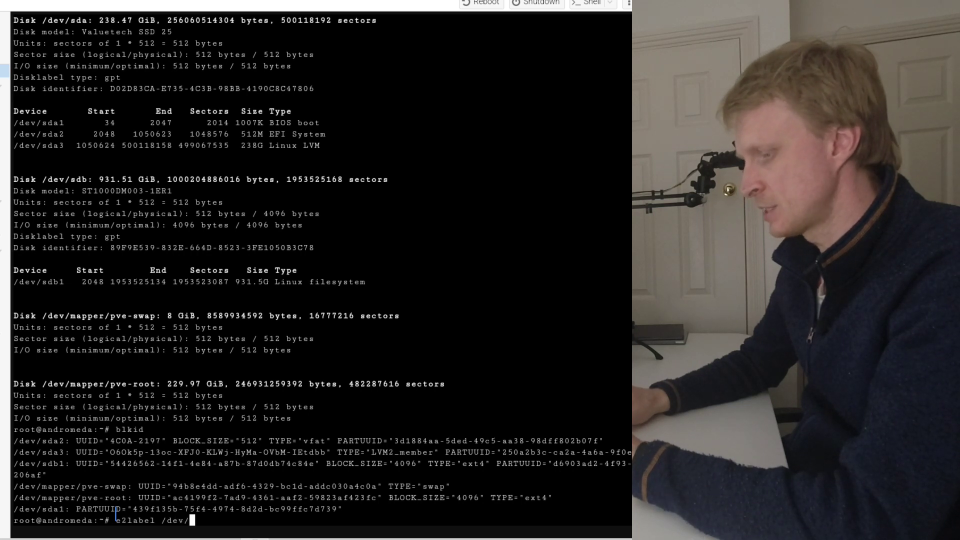
pyautogui.write('sdb1')
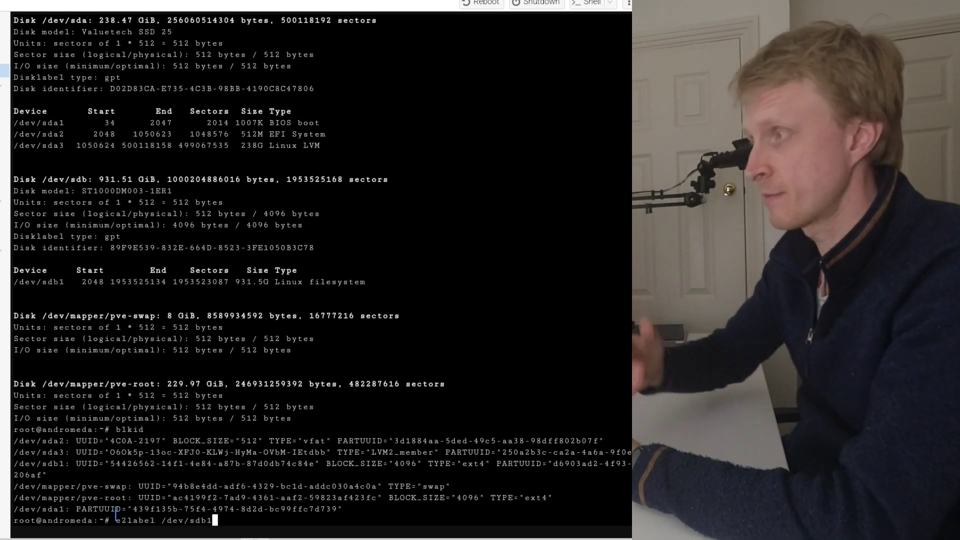
pyautogui.write(' internal')
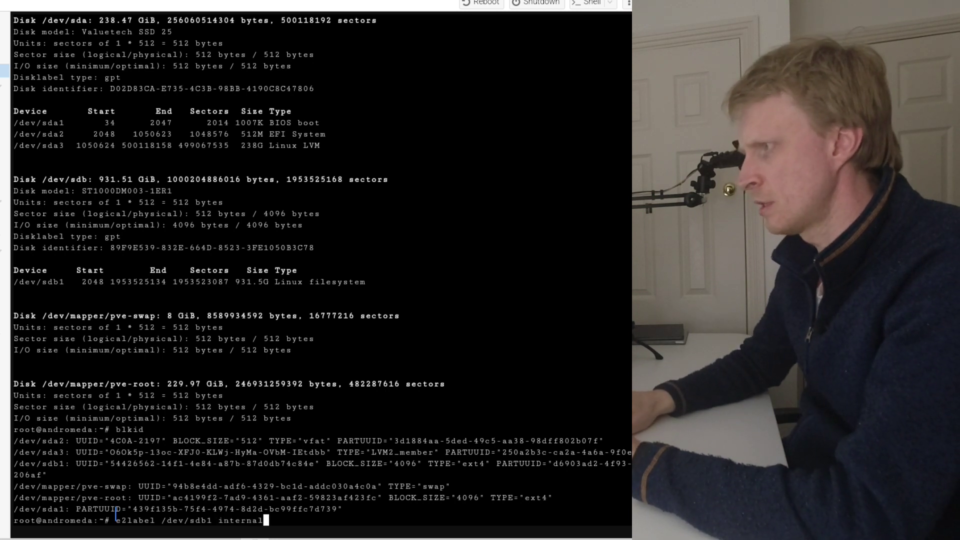
pyautogui.write('-1tb')
pyautogui.press('Return')
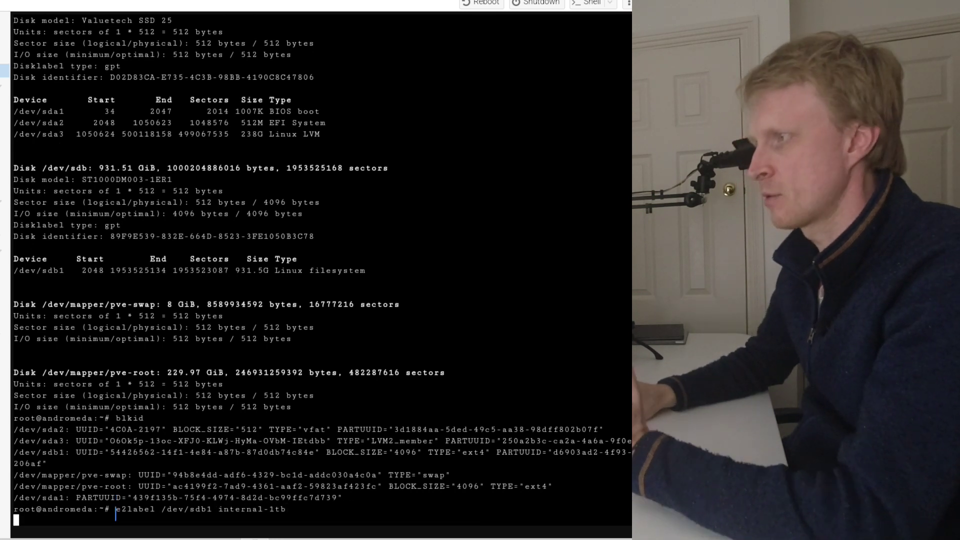
# - List the block device identifiers with blkid and copy the UUID entry of /dev/sdb1, including the UUID= prefix
pyautogui.write('blkid')
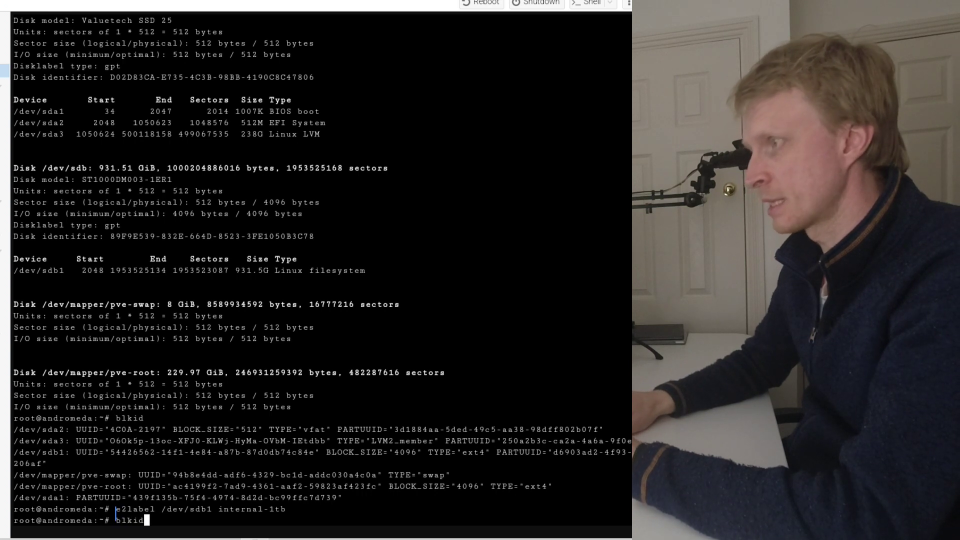
pyautogui.press('Return')
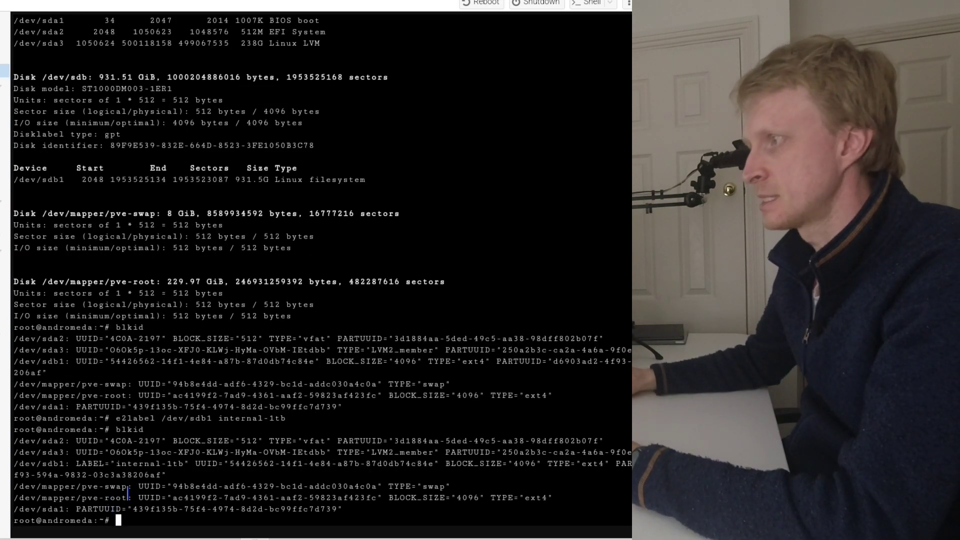
pyautogui.moveTo(208, 464); pyautogui.dragTo(294, 457)
pyautogui.click(191, 467)
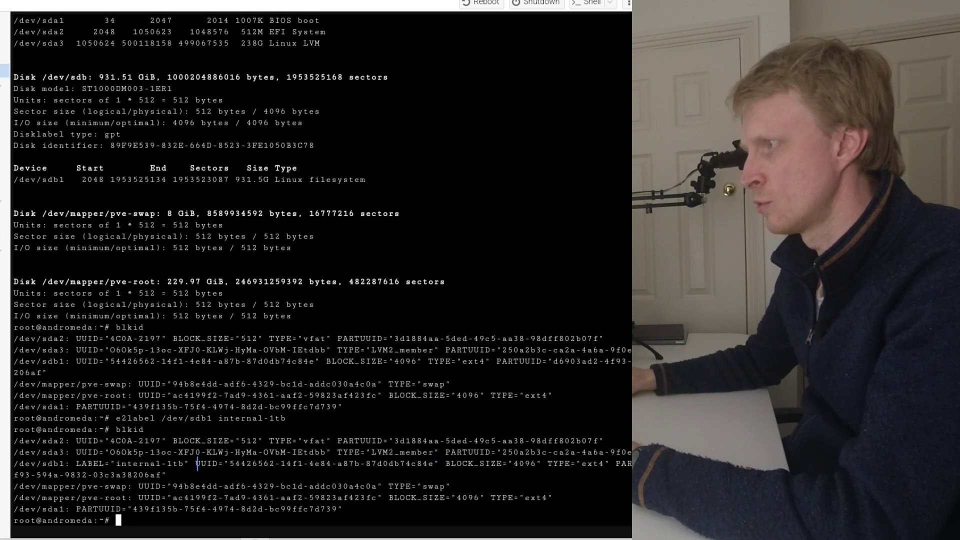
pyautogui.moveTo(215, 464); pyautogui.dragTo(436, 464)
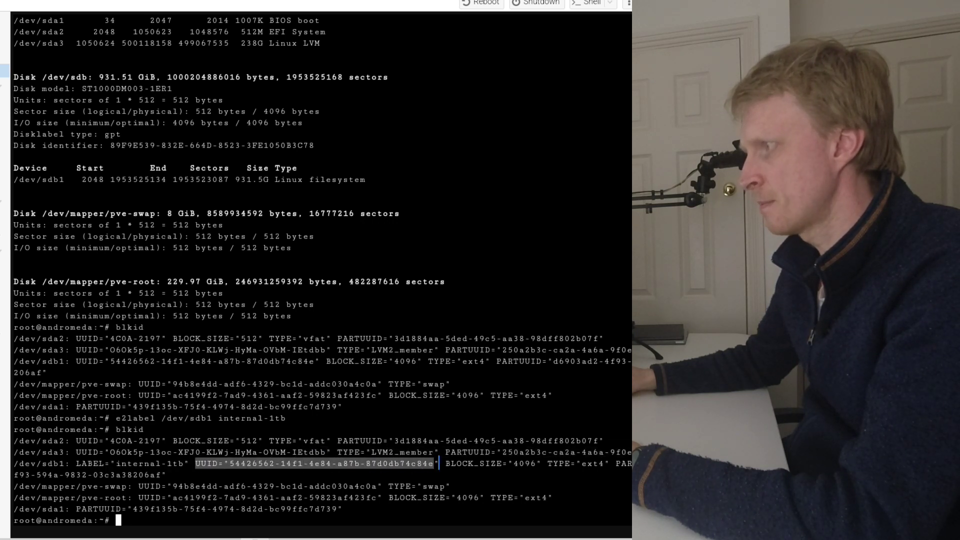
pyautogui.rightClick(442, 463)
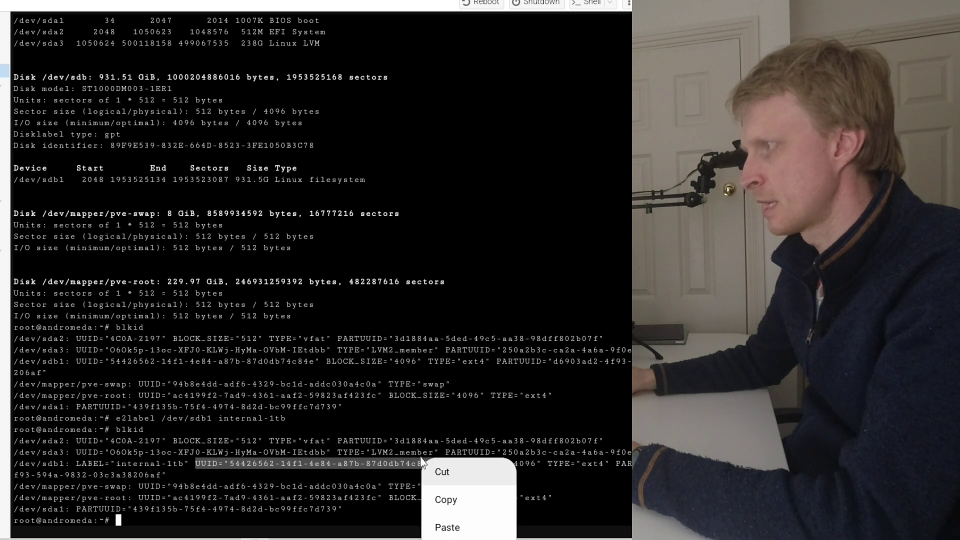
pyautogui.click(444, 500)
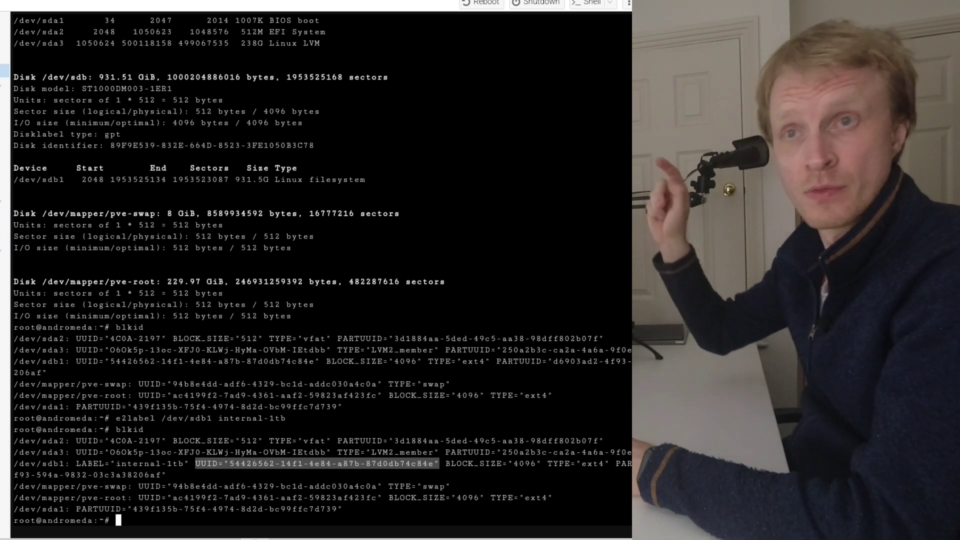
pyautogui.click(559, 250)
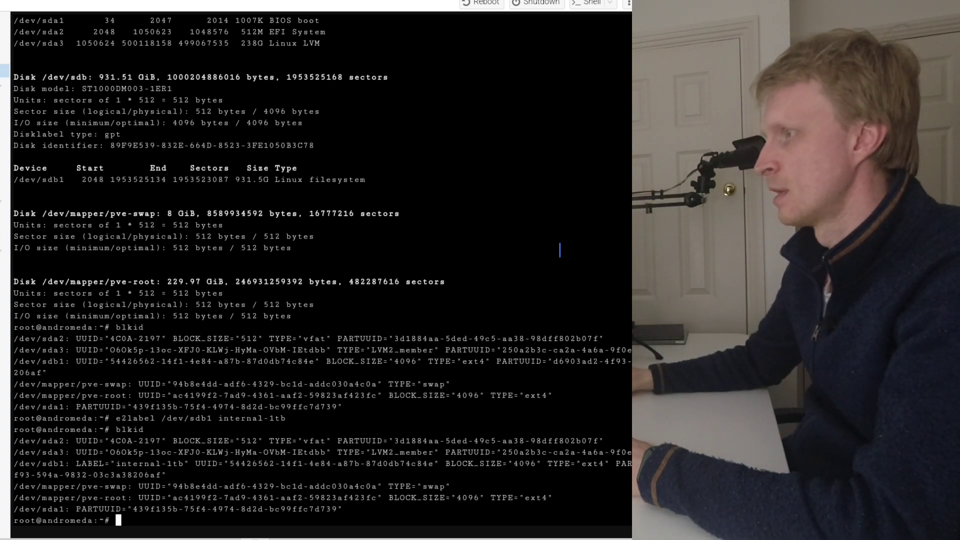
# - Change to the /mnt/ directory and list its contents with ls
pyautogui.write('cd ')
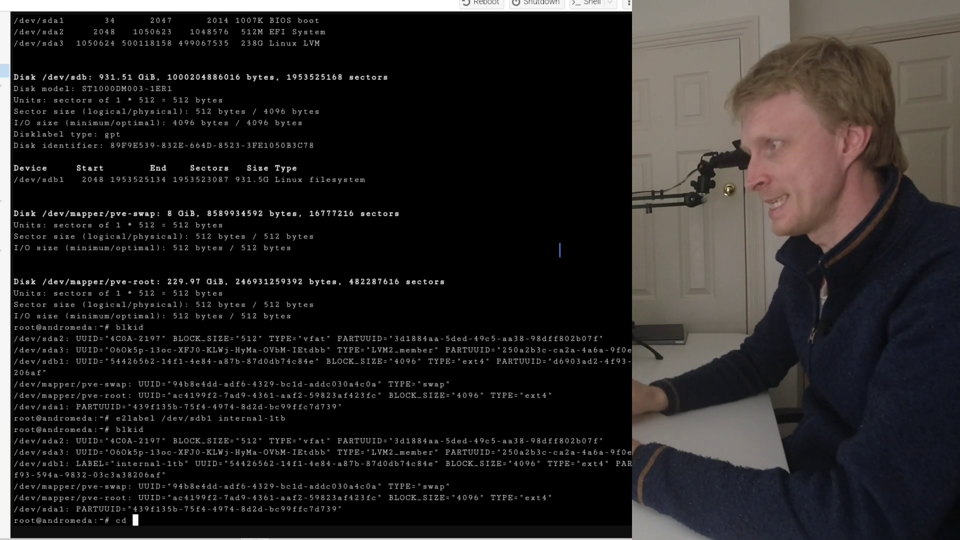
pyautogui.write('/mnt')
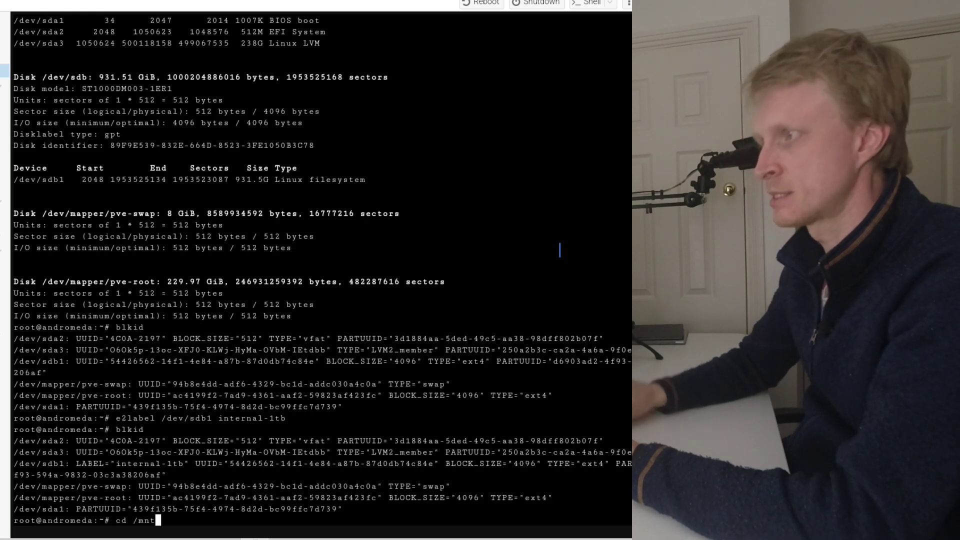
pyautogui.write('/')
pyautogui.press('Return')
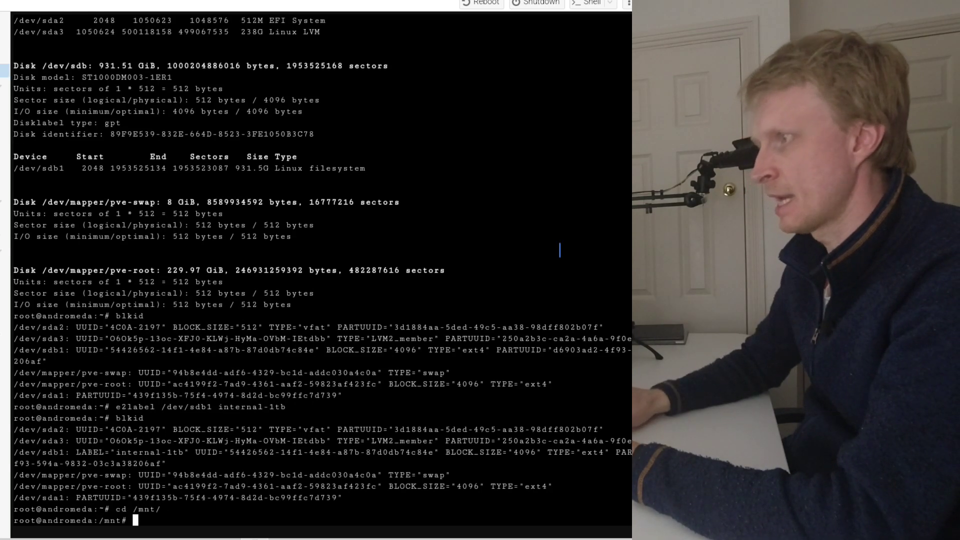
pyautogui.write('ls')
pyautogui.press('Return')
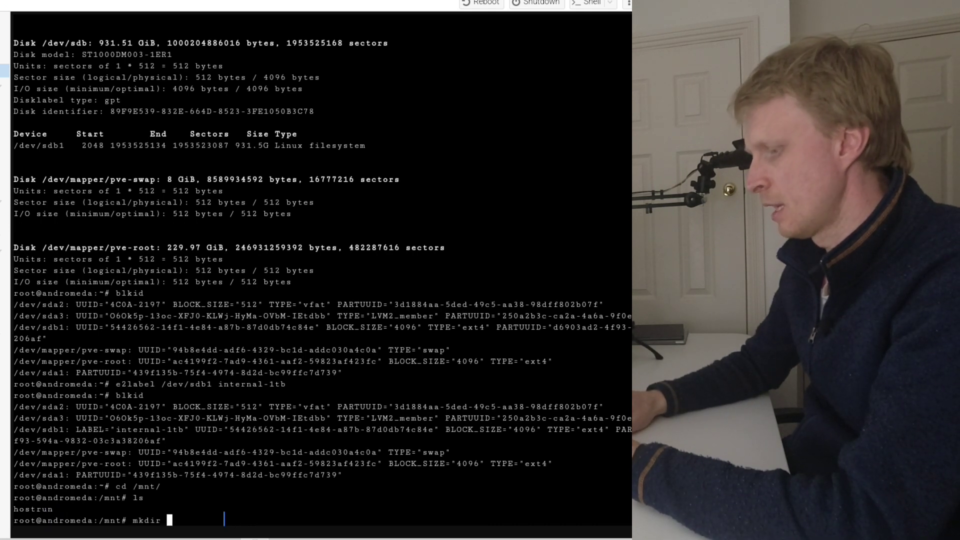
# - Create a mount point directory named internal-1tb inside /mnt with mkdir
pyautogui.write('mkdir internal')
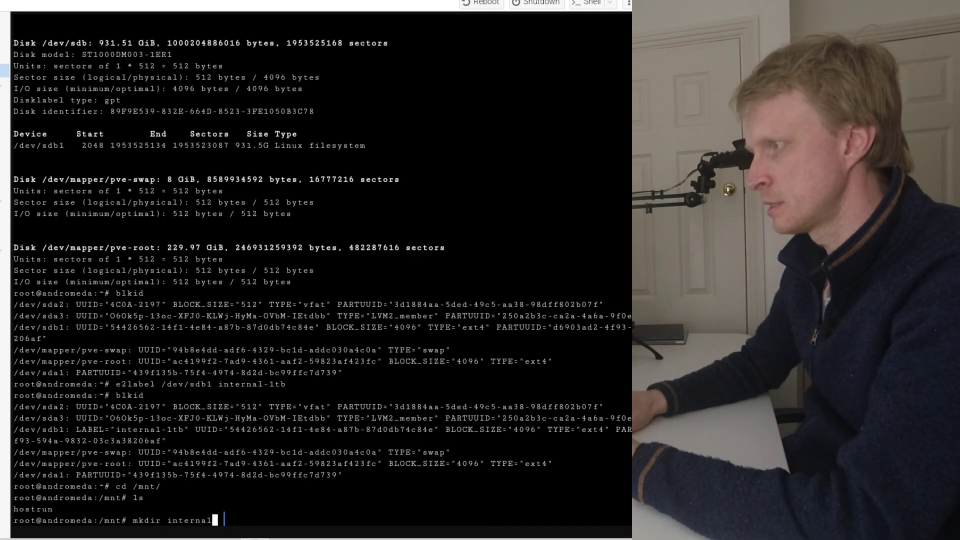
pyautogui.write('-1tb')
pyautogui.press('Return')
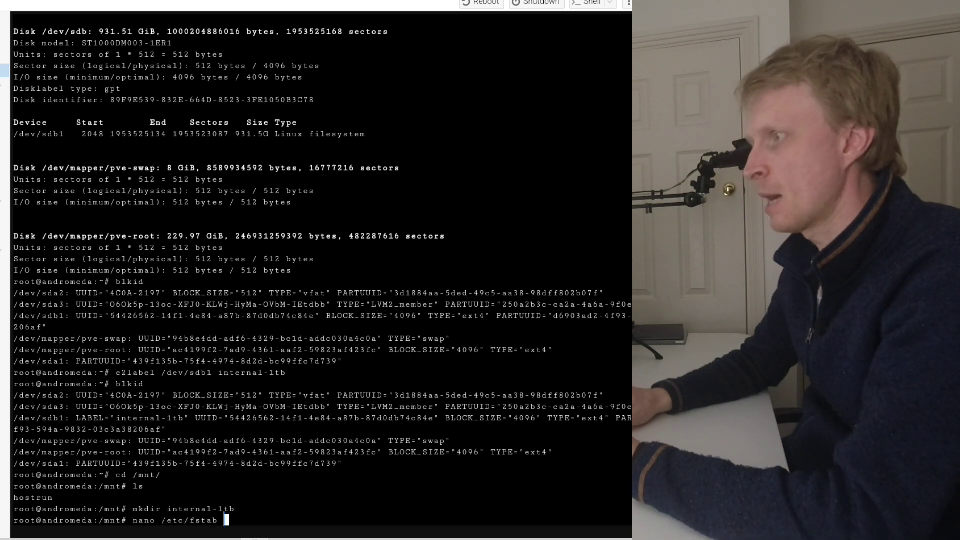
# - Open /etc/fstab in nano and add the comment line "# internal 1 tb" at the end of the file
pyautogui.write('nano /etc/fstab')
pyautogui.press('Return')
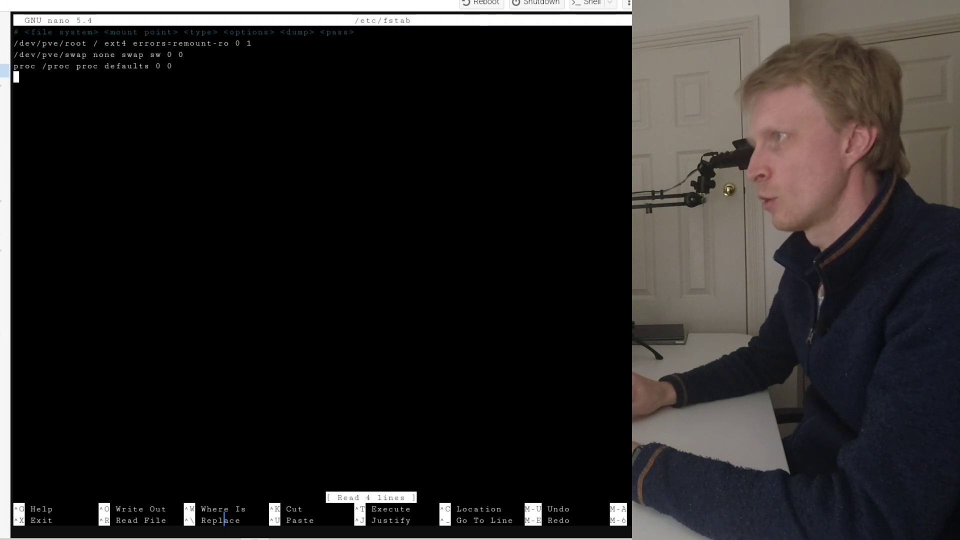
pyautogui.write('# ')
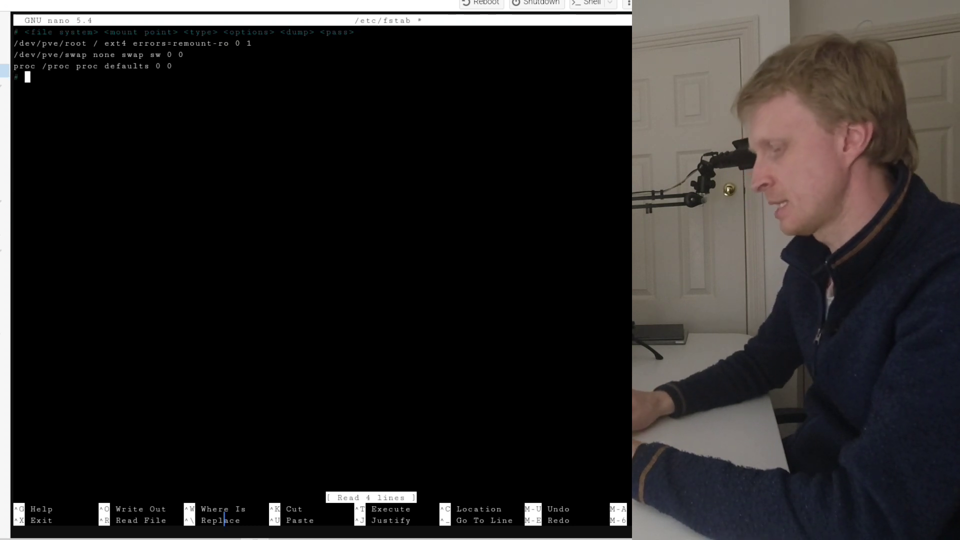
pyautogui.write('intern')
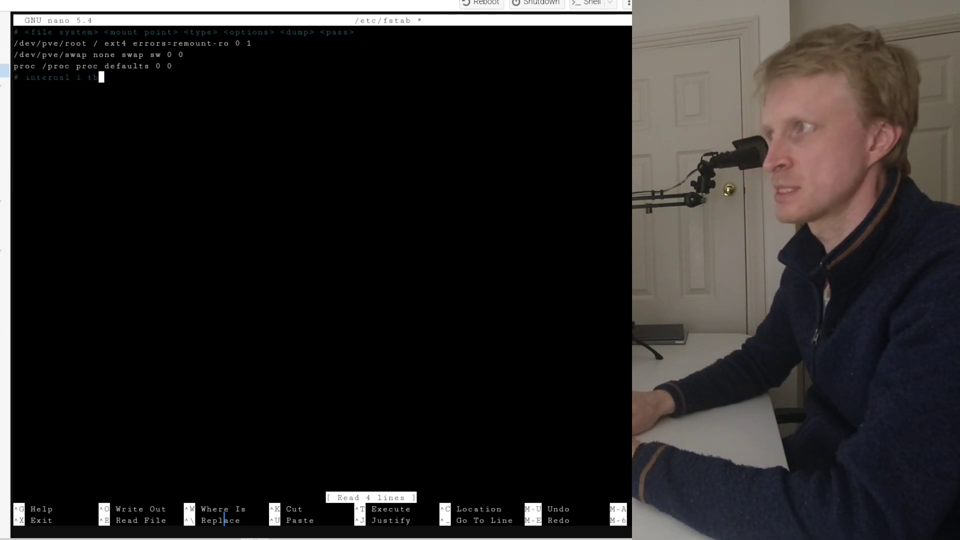
pyautogui.write('al 1 tb')
pyautogui.press('Return')
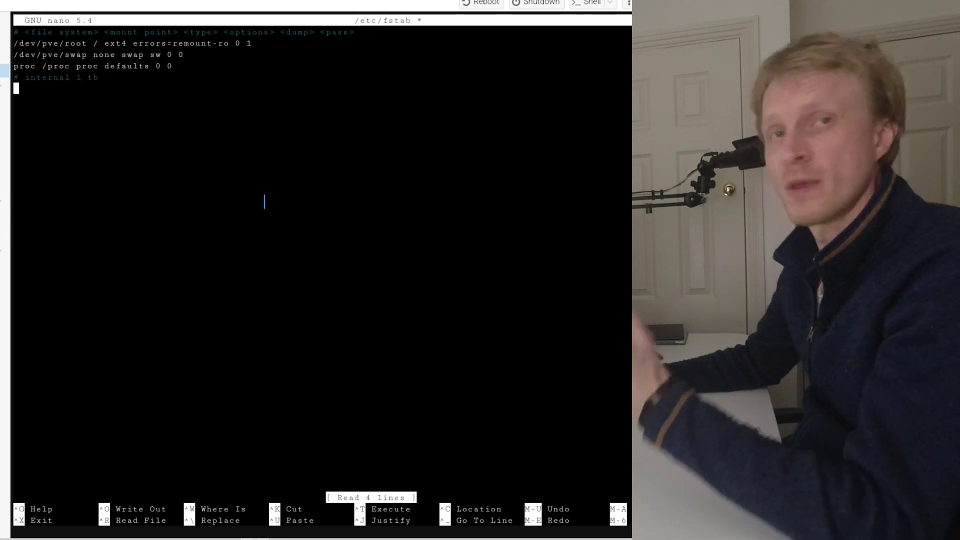
# - Begin the fstab entry below the comment with the copied /dev/sdb1 UUID and the mount point /mnt/internal-1tb
pyautogui.rightClick(57, 142)
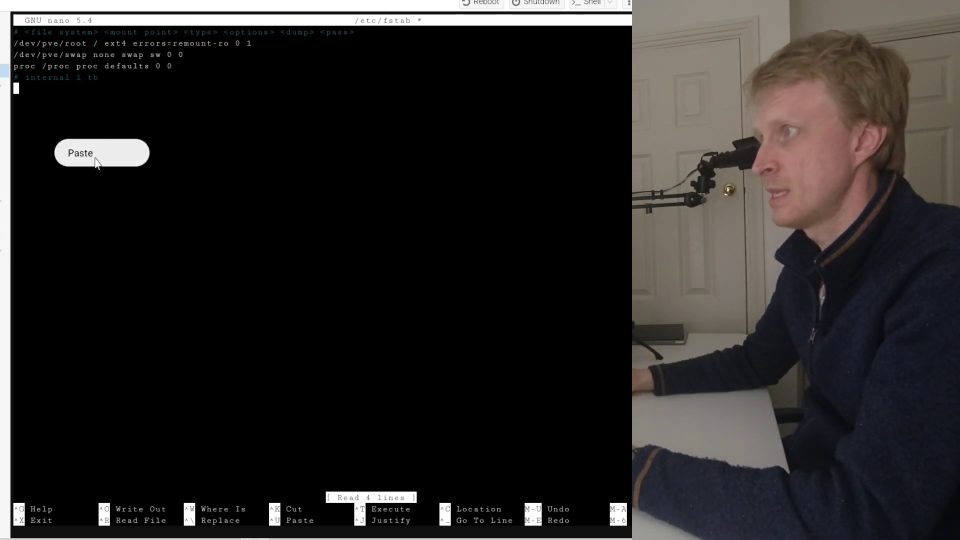
pyautogui.click(80, 153)
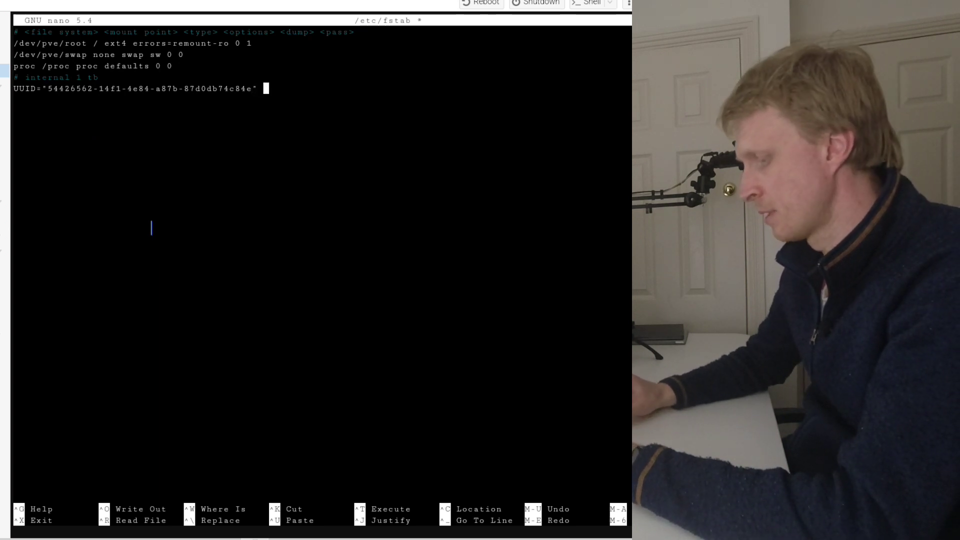
pyautogui.write('/n')
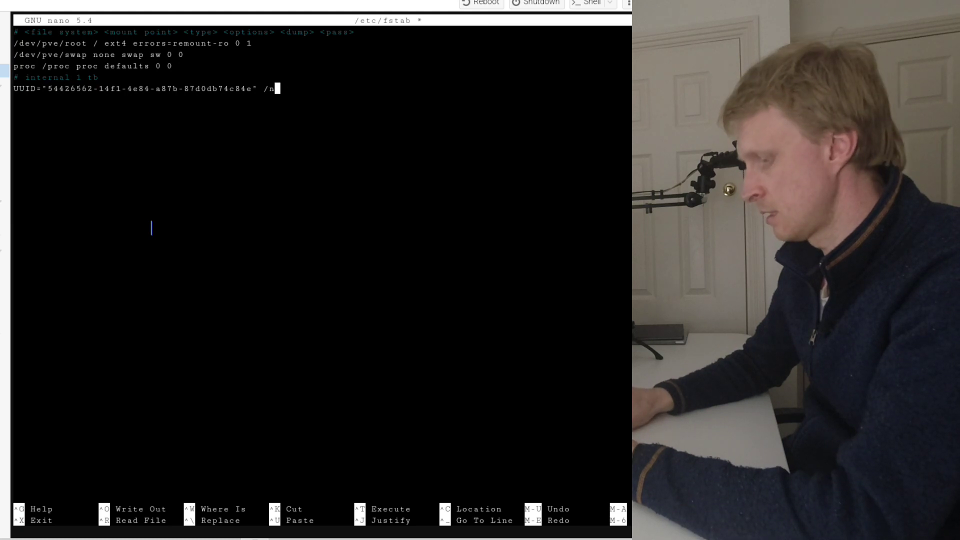
pyautogui.press('BackSpace')
pyautogui.write('mnt/int')
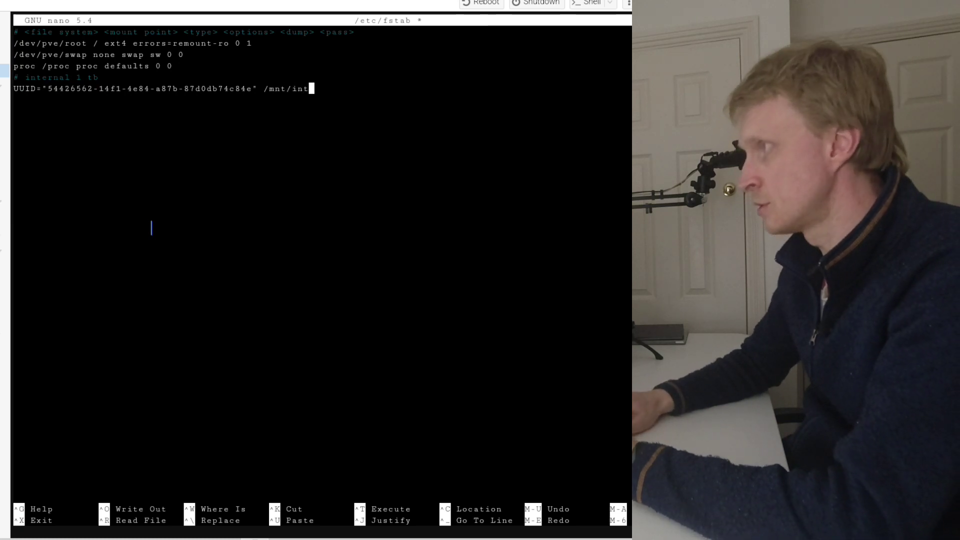
pyautogui.write('ernal-q')
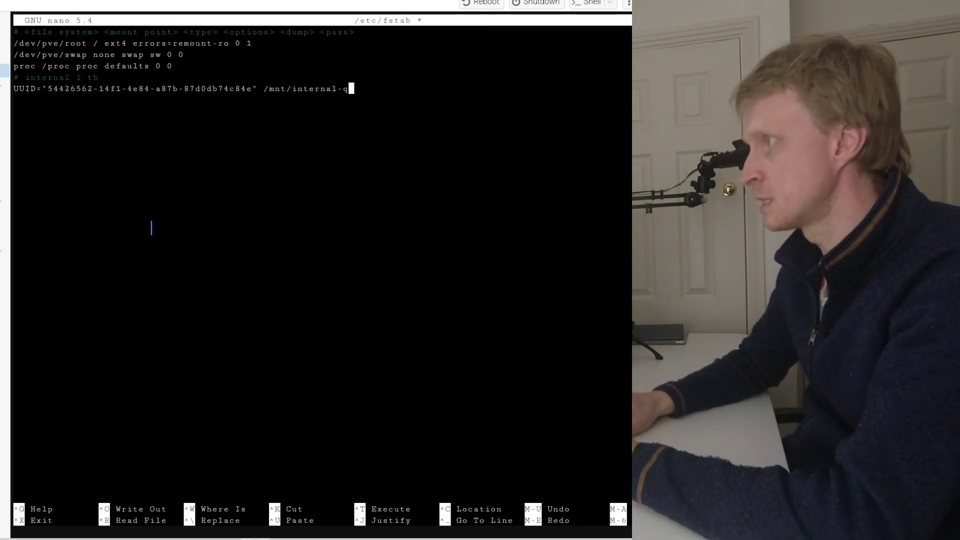
pyautogui.press('BackSpace')
pyautogui.write('1tb ex')
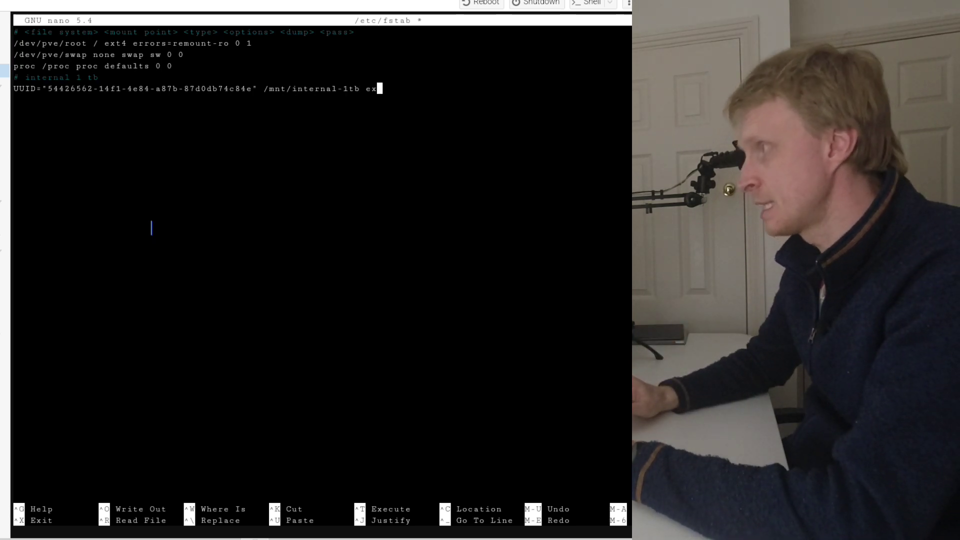
pyautogui.write('t34')
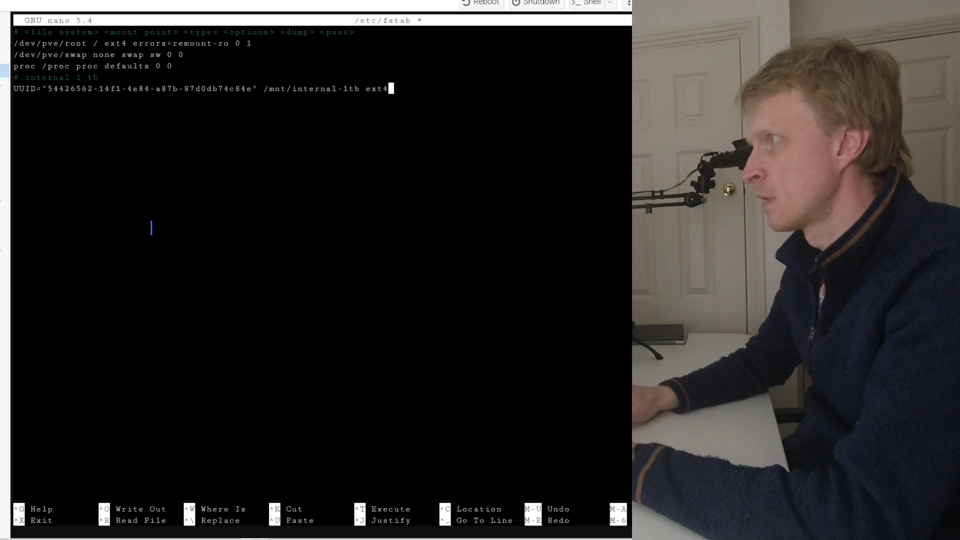
pyautogui.write('de')
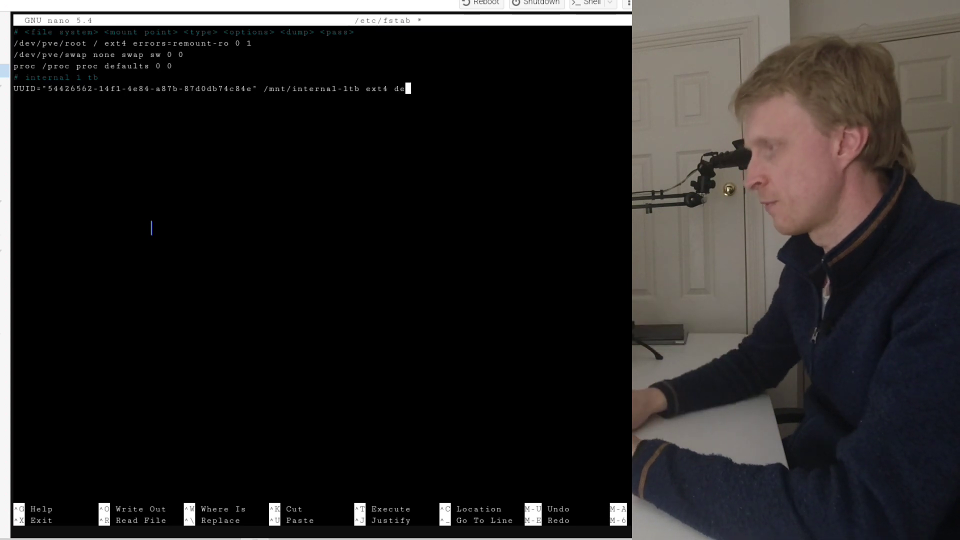
pyautogui.write('faults 0 ')
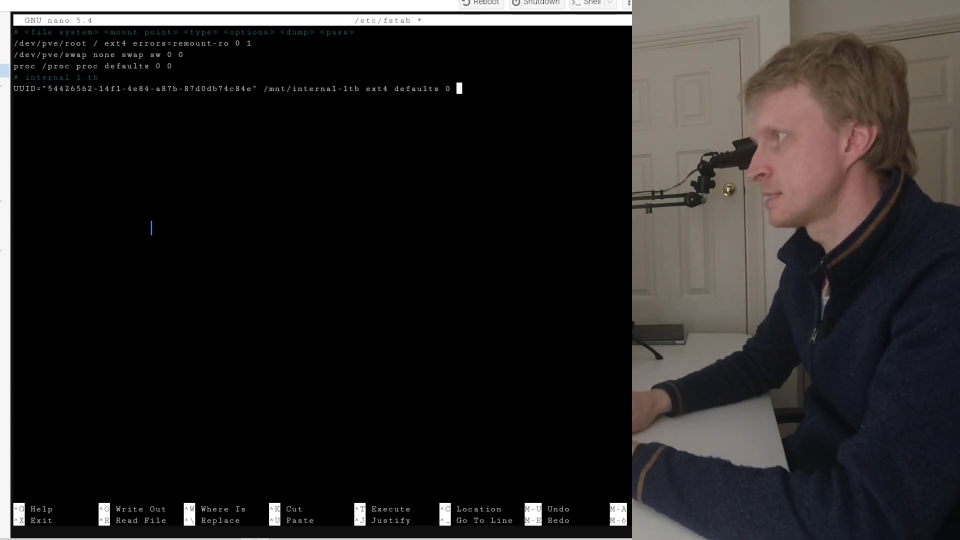
pyautogui.write('0')
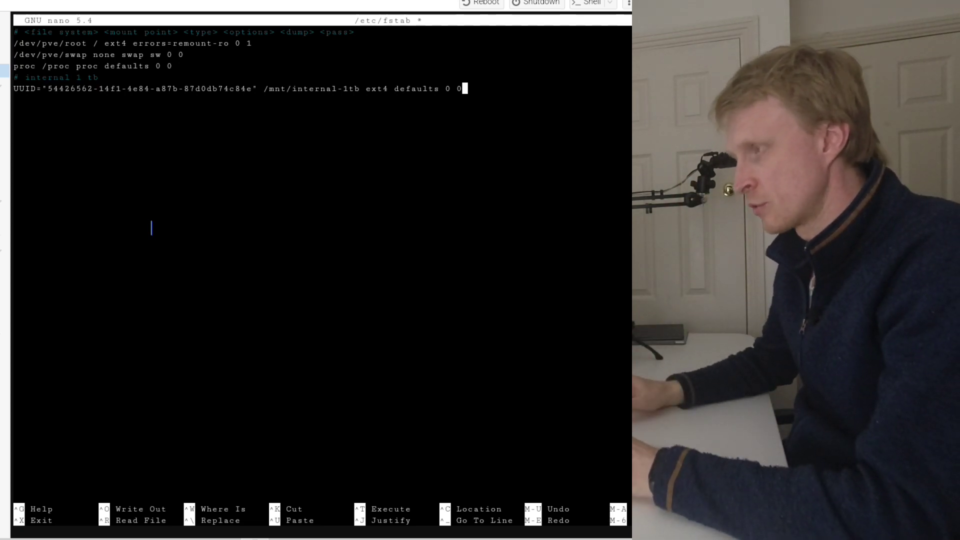
# - Complete the fstab entry with "ext4 defaults 0 0" and save /etc/fstab, exiting nano
pyautogui.hotkey('ctrl', 'x')
pyautogui.press('y')
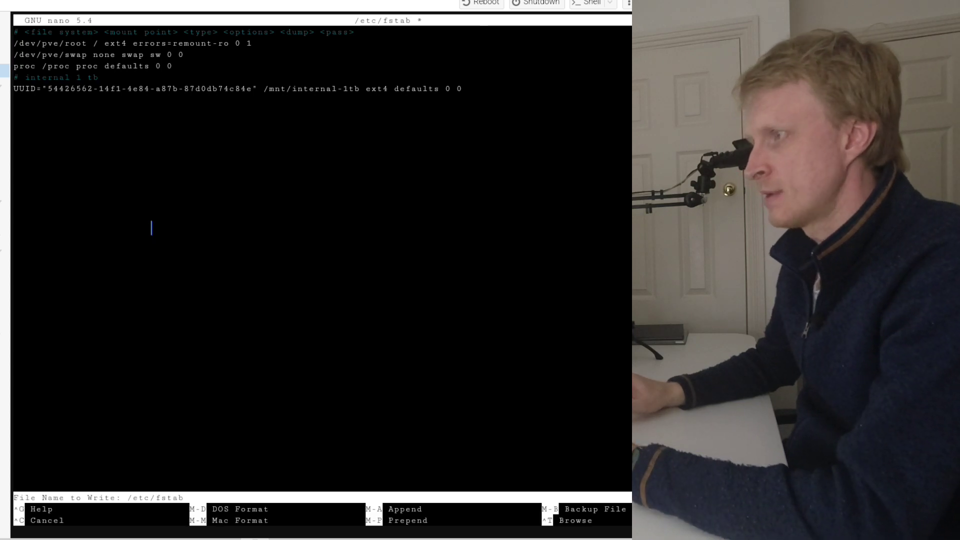
pyautogui.press('Return')
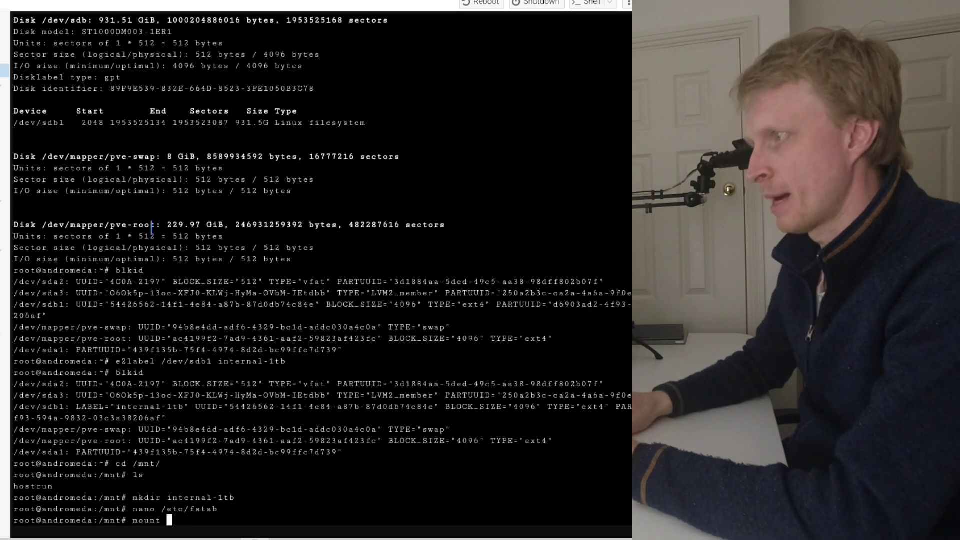
# - Mount all fstab entries with mount -a and list the contents of internal-1tb from inside that directory
pyautogui.press('Return')
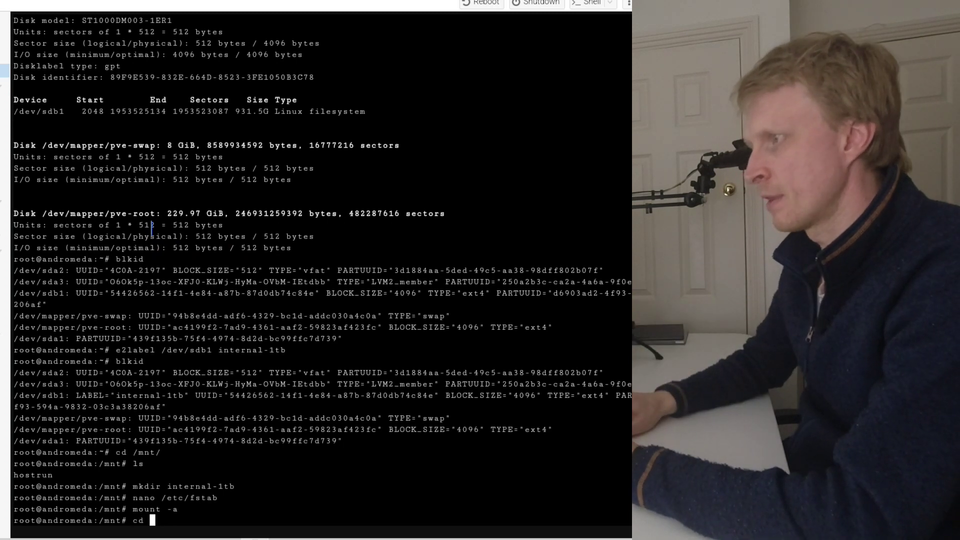
pyautogui.press('Return')
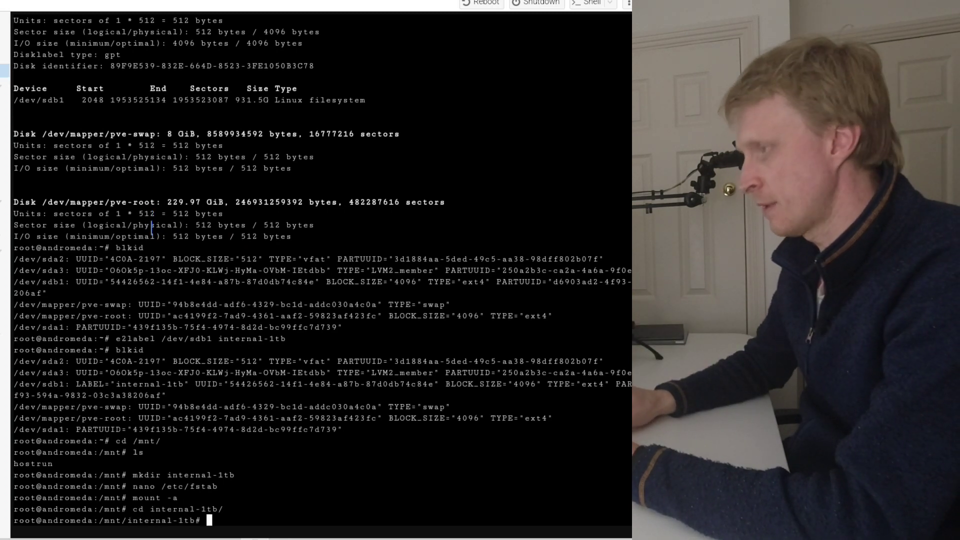
pyautogui.write('ls')
pyautogui.press('Return')
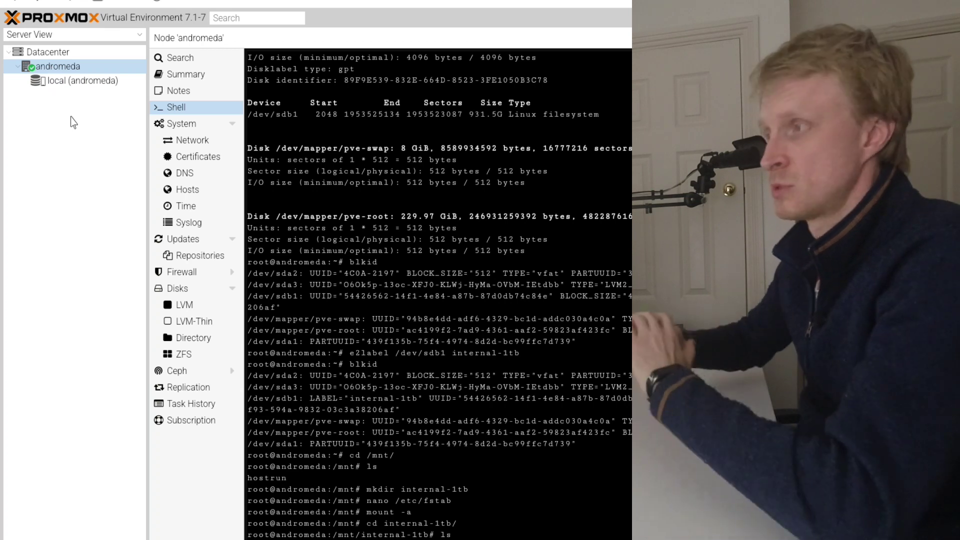
# - Begin a new Directory storage for the Datacenter with ID Internal-1TB and directory /mnt/internal-1tb, and mark it as shared
pyautogui.click(54, 55)
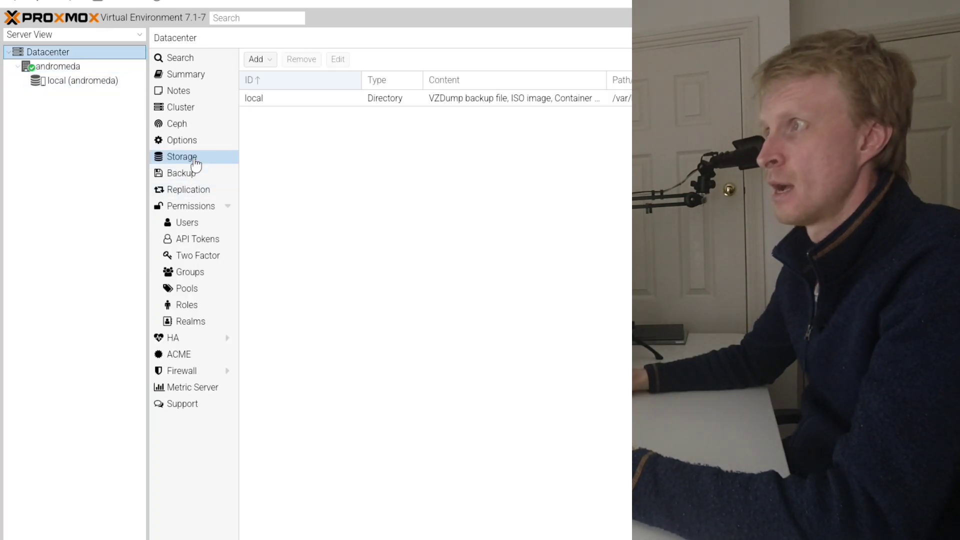
pyautogui.click(270, 60)
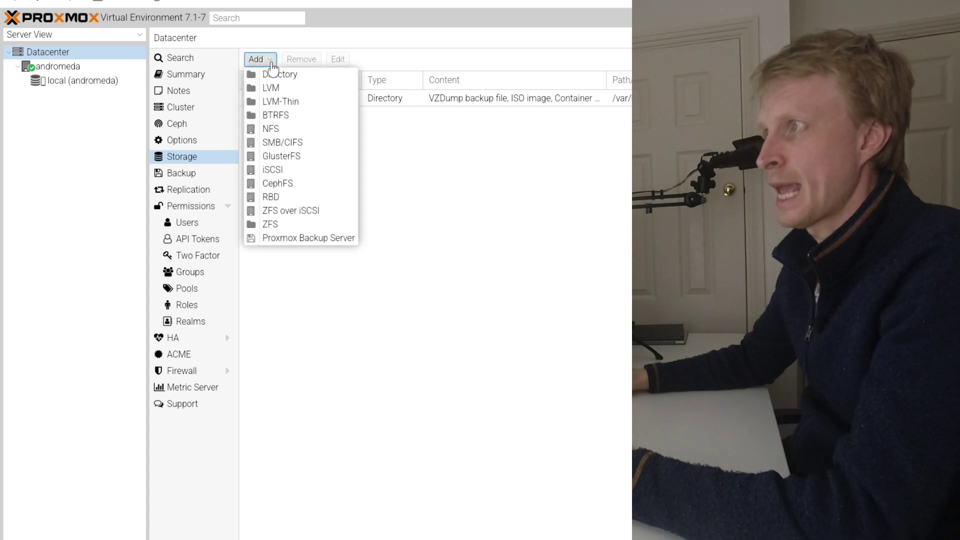
pyautogui.click(278, 74)
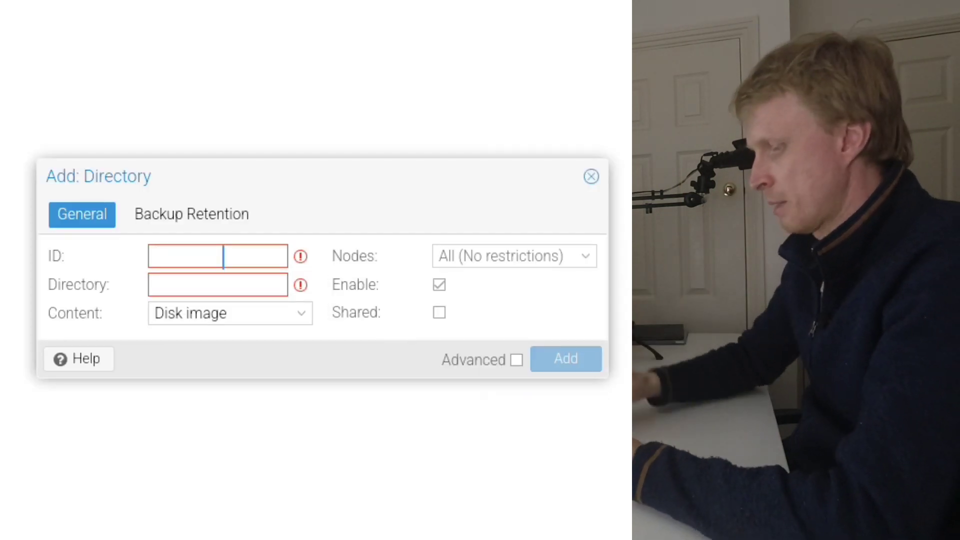
pyautogui.write('Internal-')
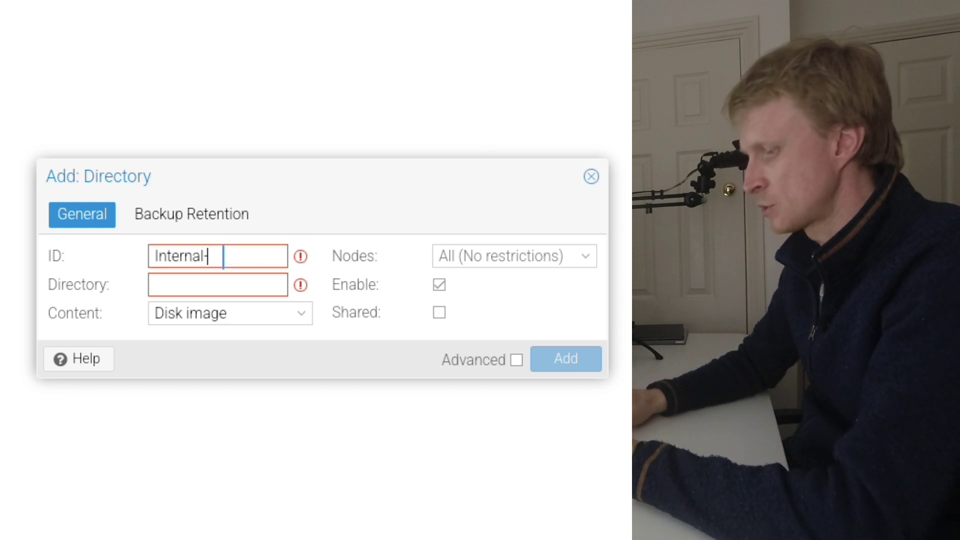
pyautogui.write('1TB')
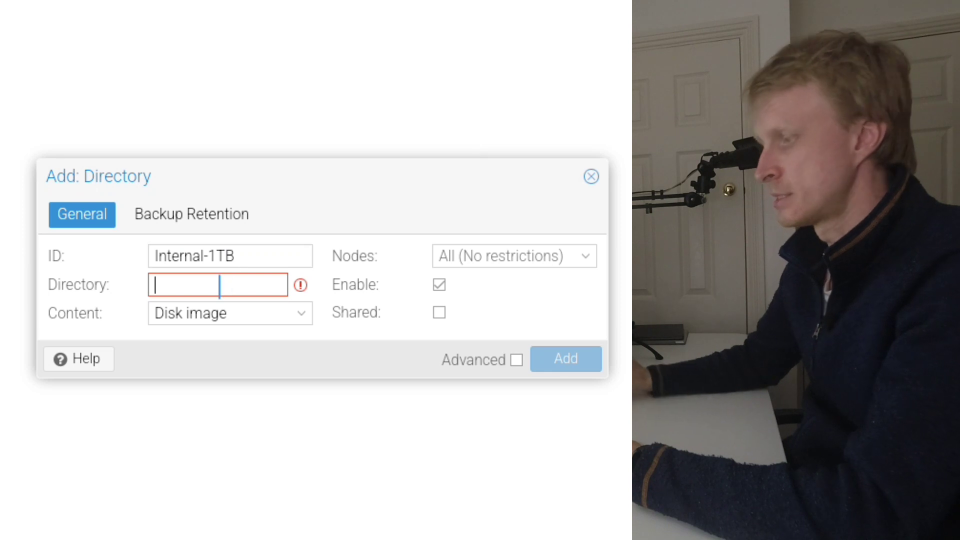
pyautogui.write('/mnt/intern')
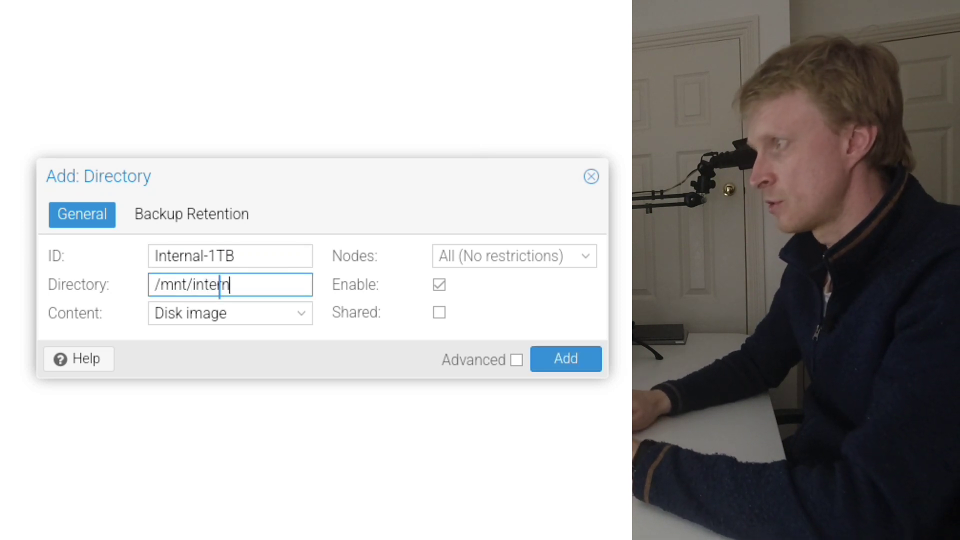
pyautogui.write('al-1tb')
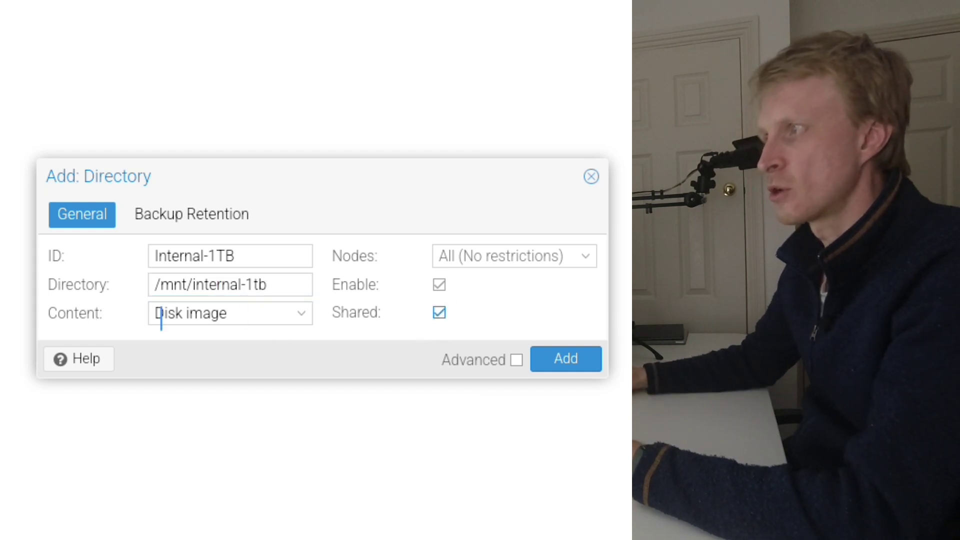
# - Allow all content types from Disk image through Snippets for the new directory storage and add it
pyautogui.click(161, 318)
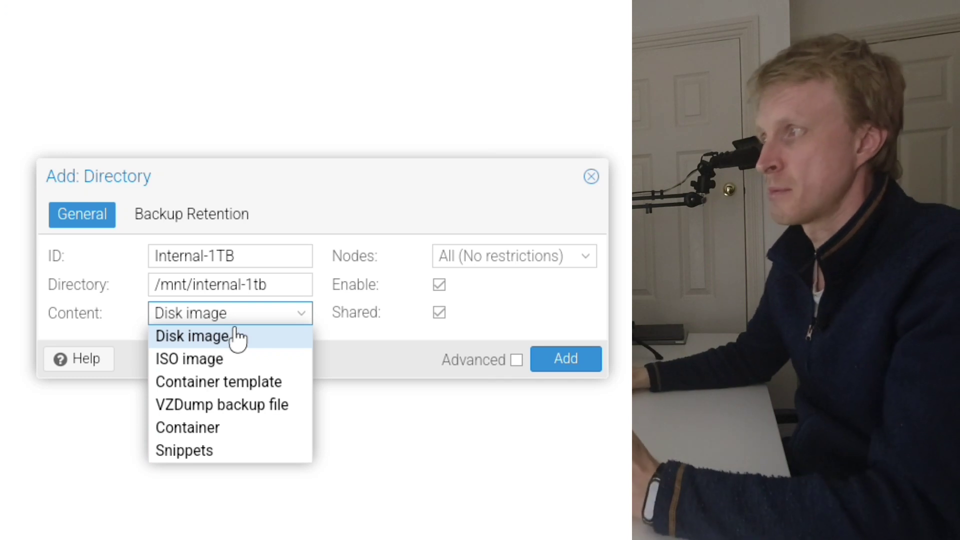
pyautogui.click(238, 358)
pyautogui.click(235, 381)
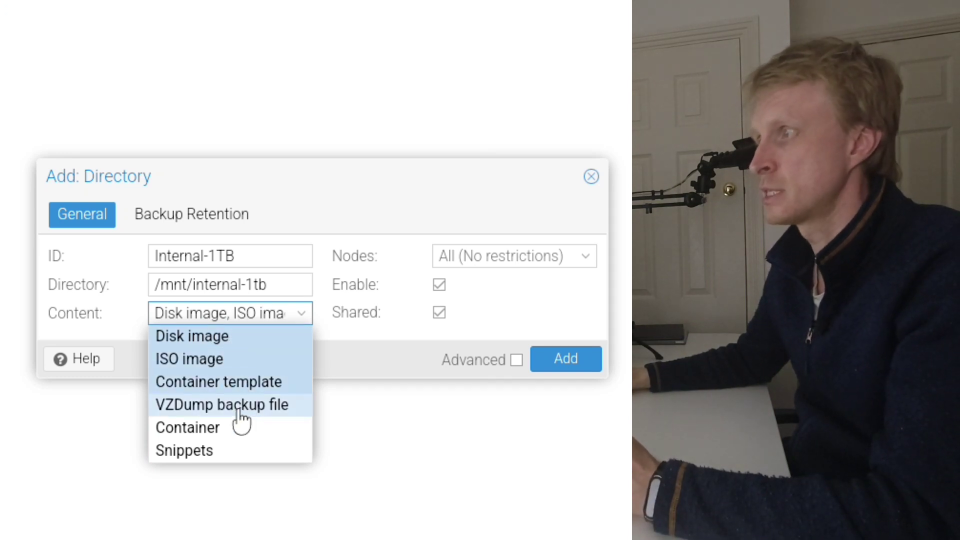
pyautogui.click(228, 406)
pyautogui.click(212, 429)
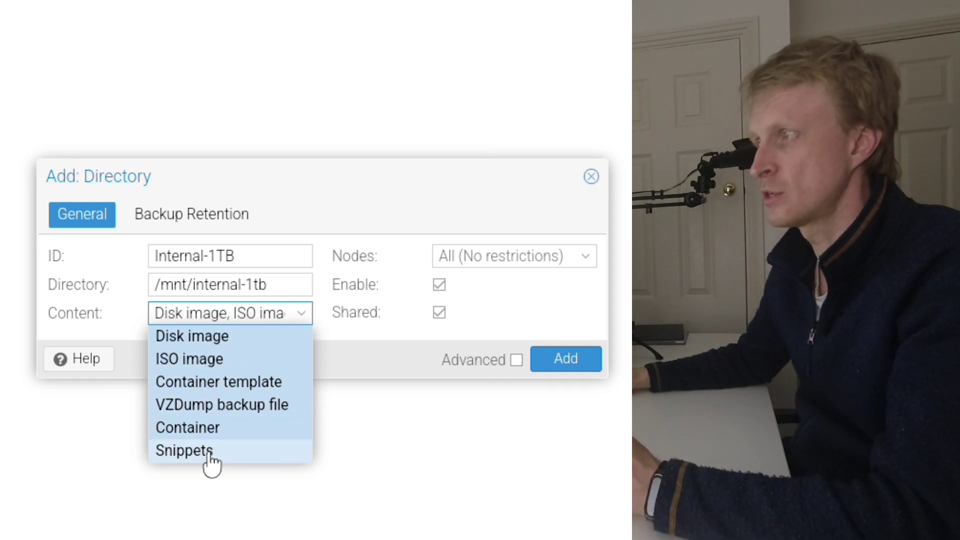
pyautogui.click(205, 453)
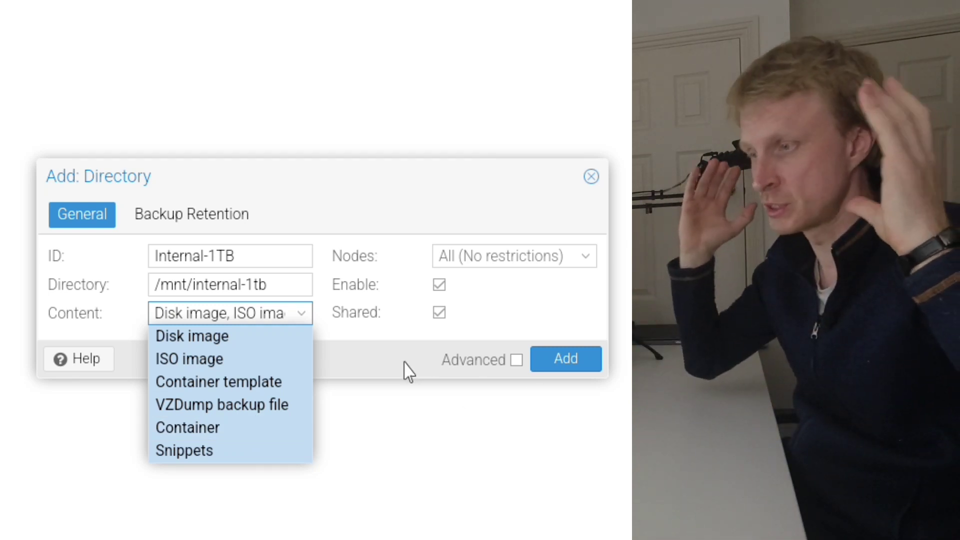
pyautogui.click(560, 361)
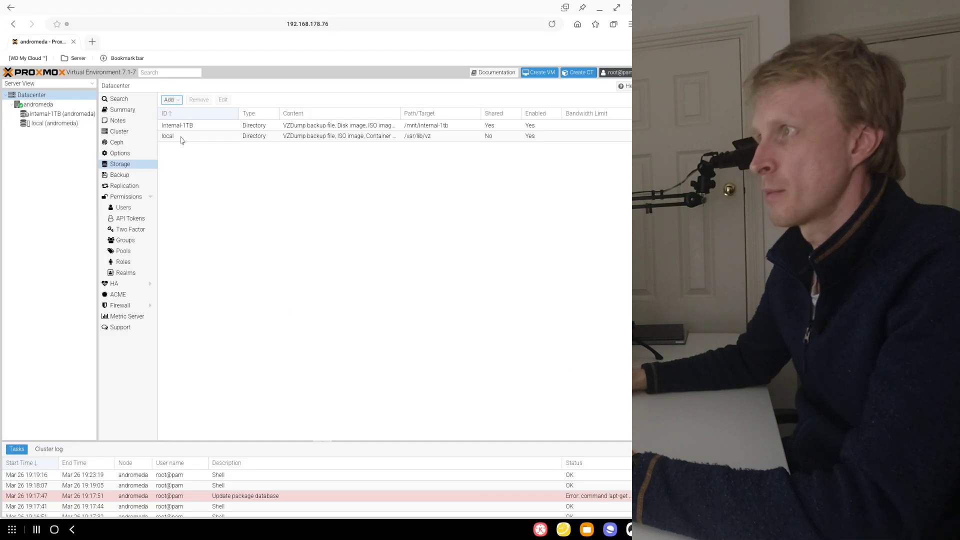
# - Restrict the content of the local storage to Snippets only and save the change
pyautogui.click(172, 137)
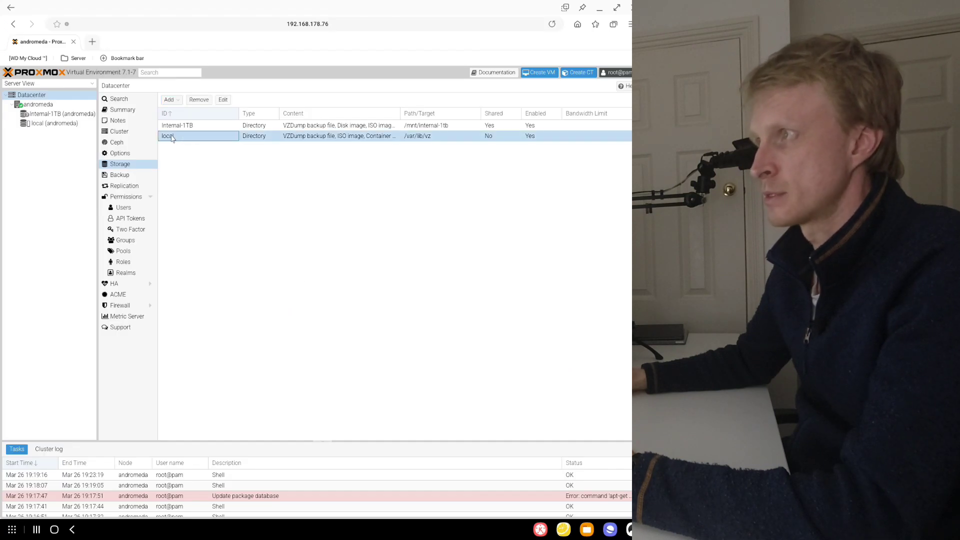
pyautogui.click(223, 100)
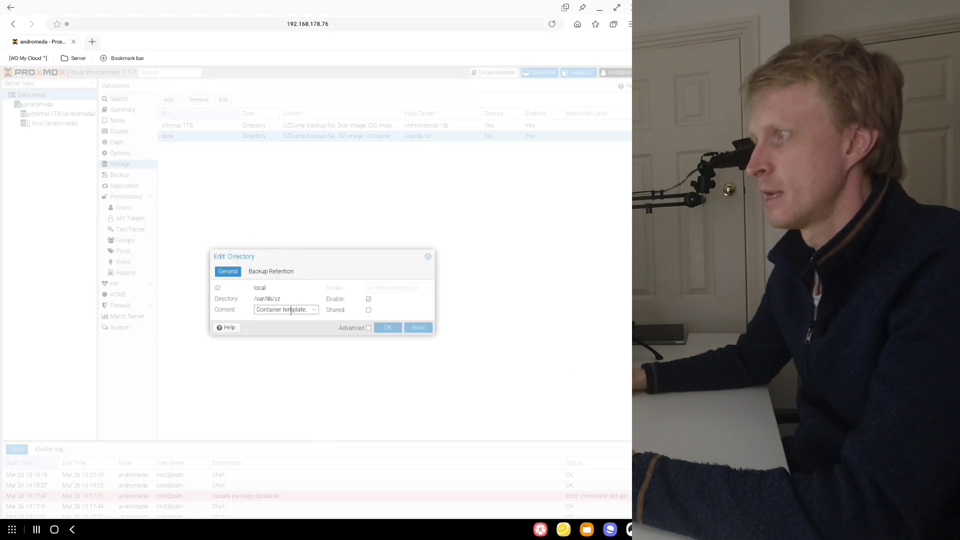
pyautogui.click(290, 310)
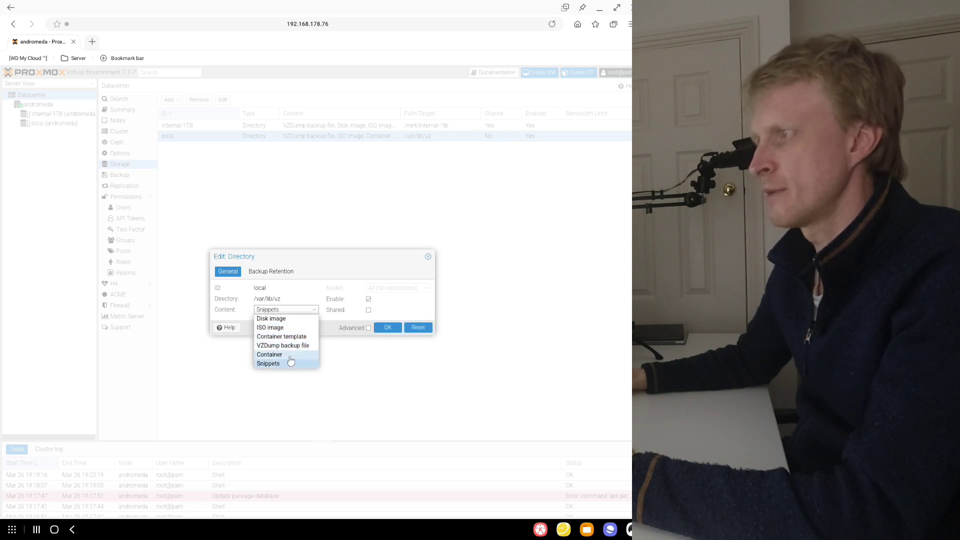
pyautogui.click(388, 329)
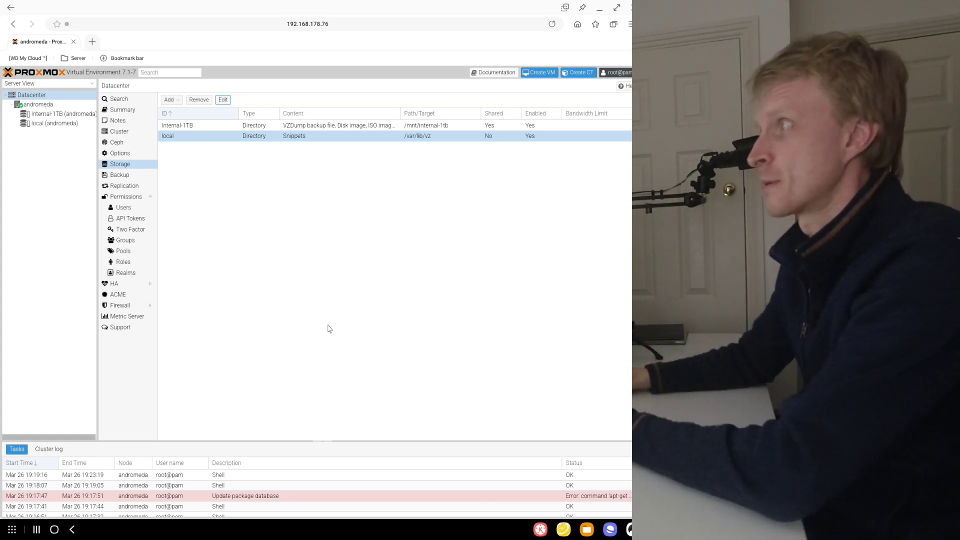
# - Check the Internal-1TB and local storages, then open and browse the container templates available for Internal-1TB
pyautogui.click(45, 114)
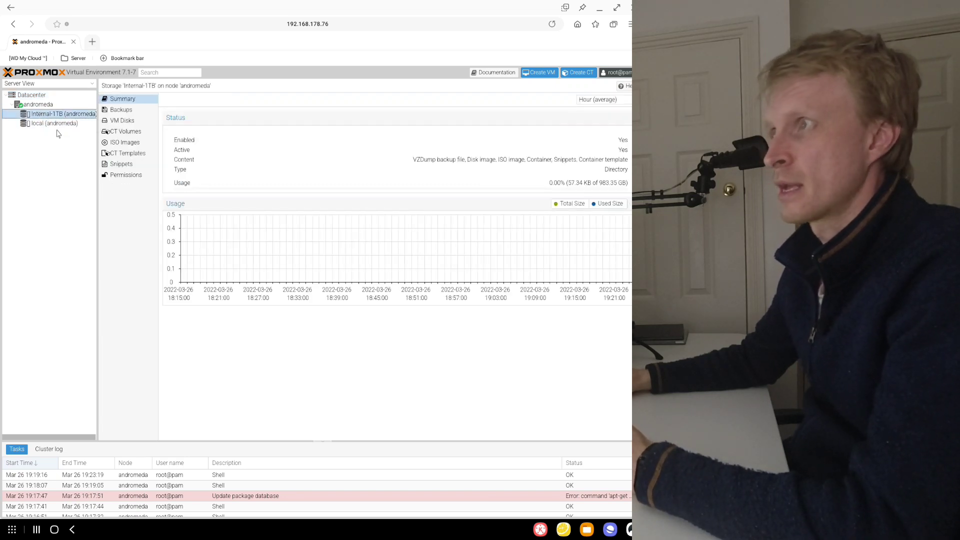
pyautogui.click(46, 124)
pyautogui.click(45, 116)
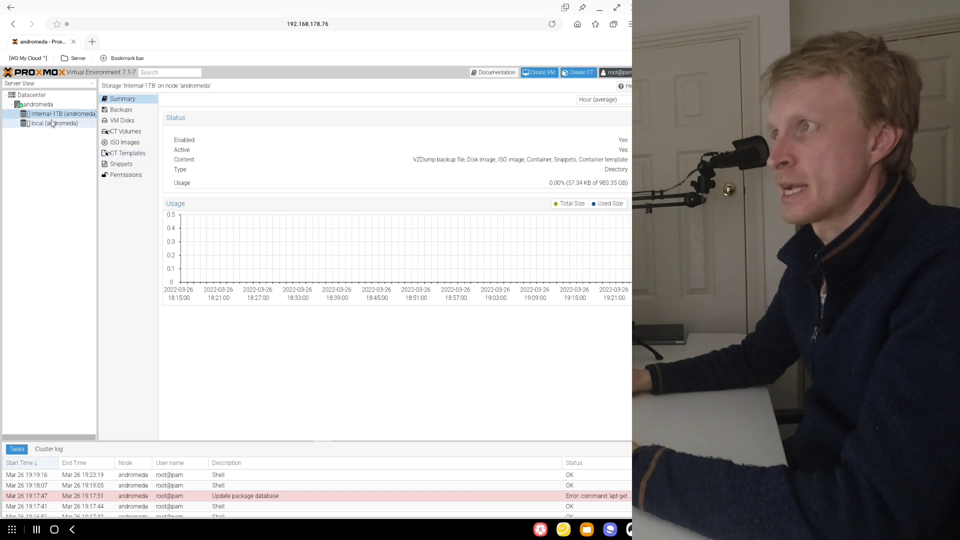
pyautogui.click(126, 156)
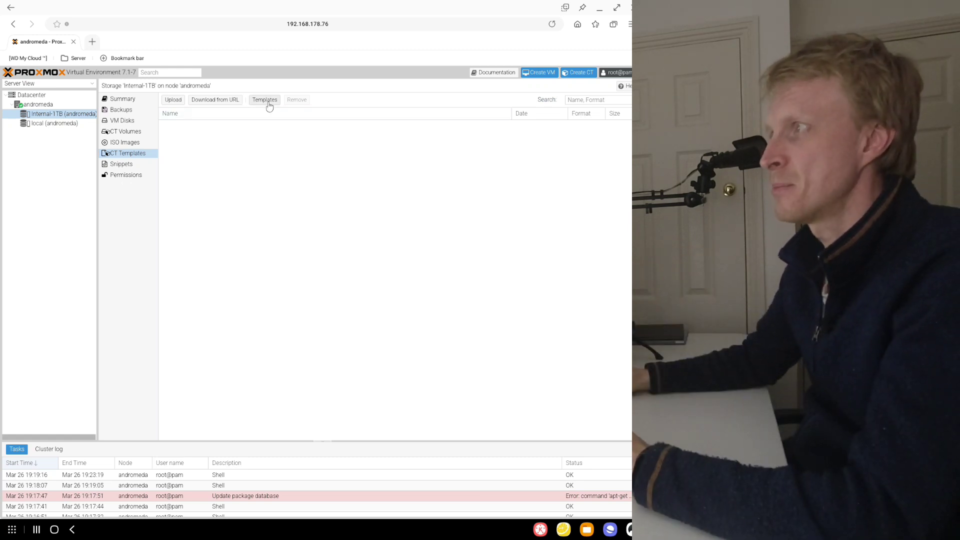
pyautogui.click(265, 100)
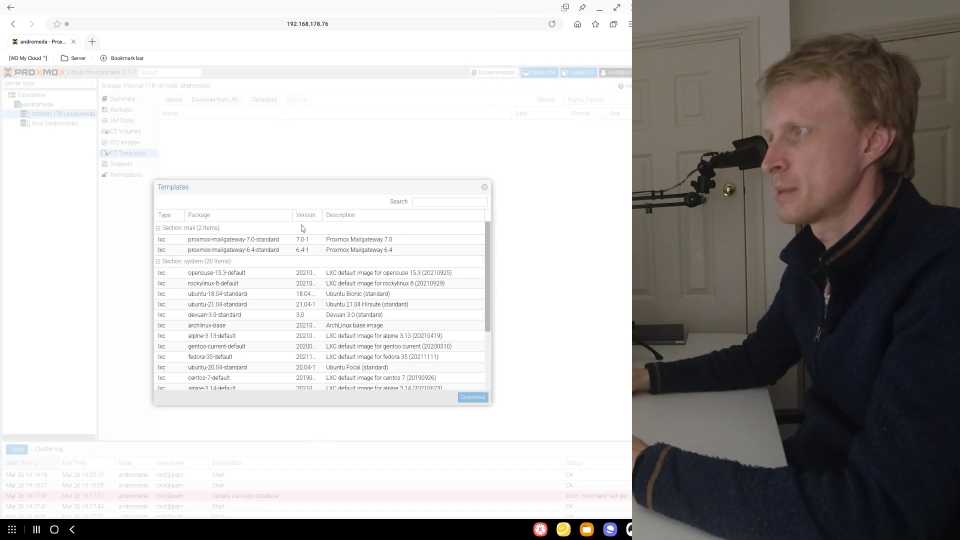
pyautogui.scroll(-3, 320, 303)
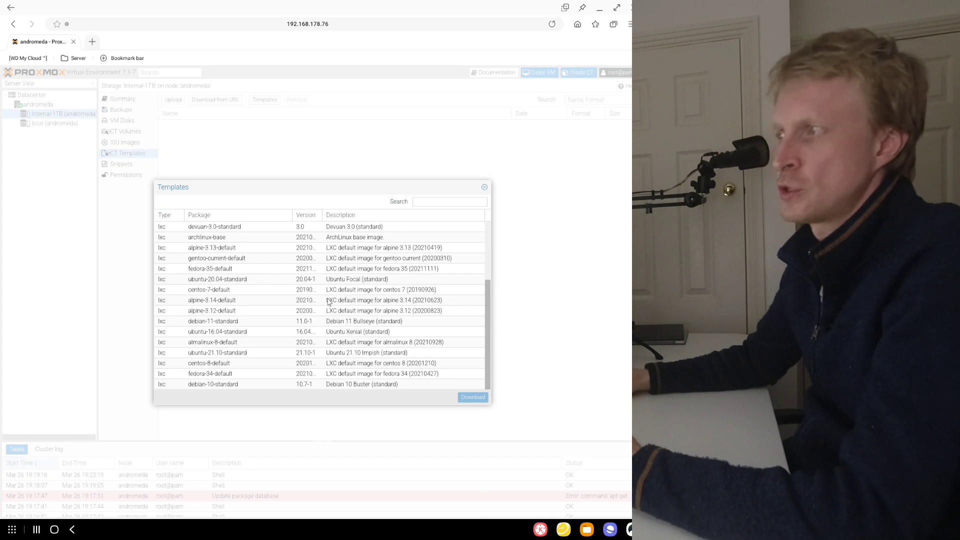
pyautogui.scroll(3, 329, 302)
pyautogui.scroll(-3, 328, 301)
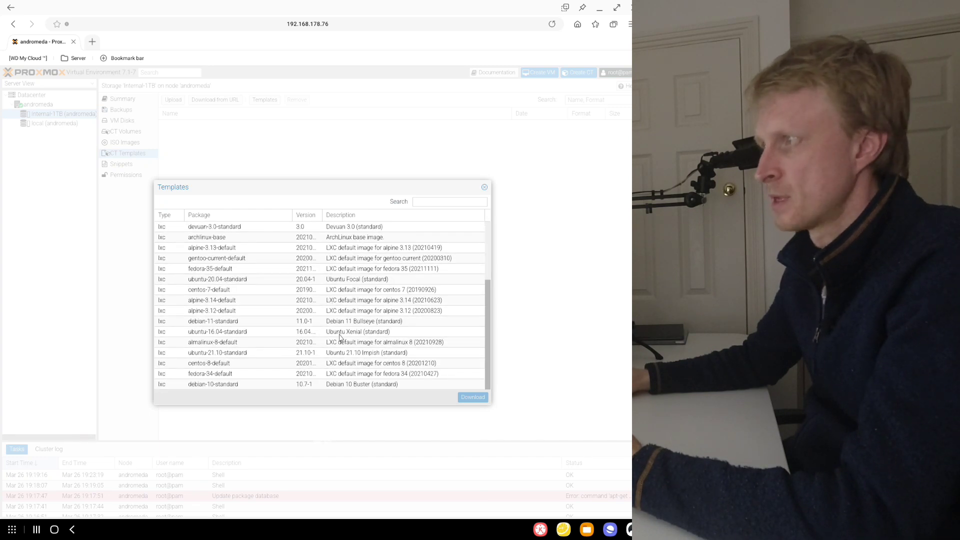
pyautogui.scroll(3, 340, 337)
# - Filter the templates by "ubuntu", download ubuntu-20.04-standard to Internal-1TB, and enlarge the task log after closing the task viewer
pyautogui.click(426, 202)
pyautogui.write('ubuntu')
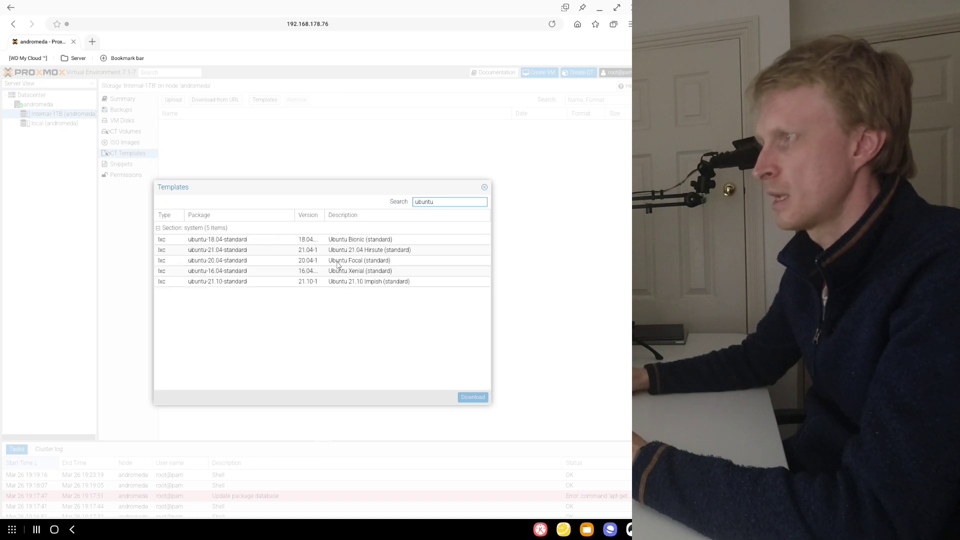
pyautogui.click(224, 262)
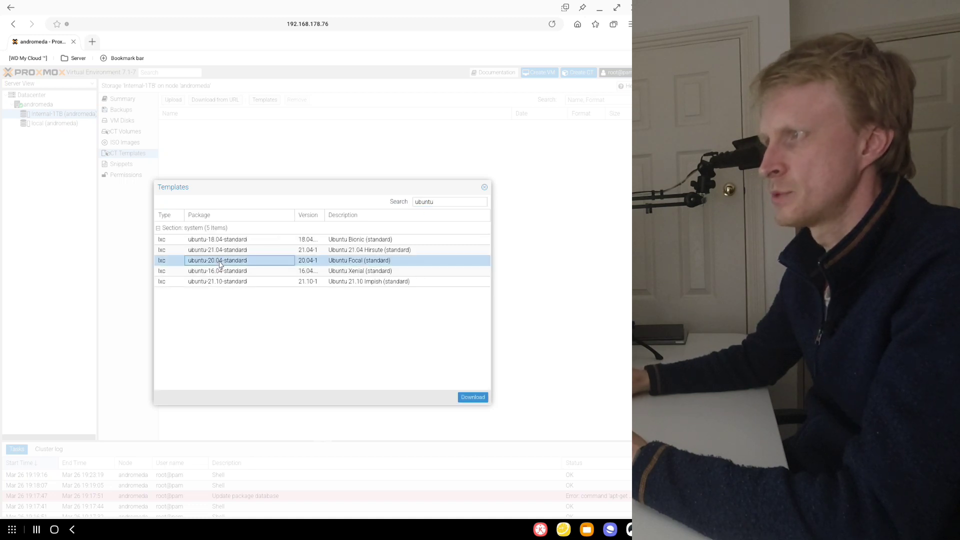
pyautogui.click(473, 397)
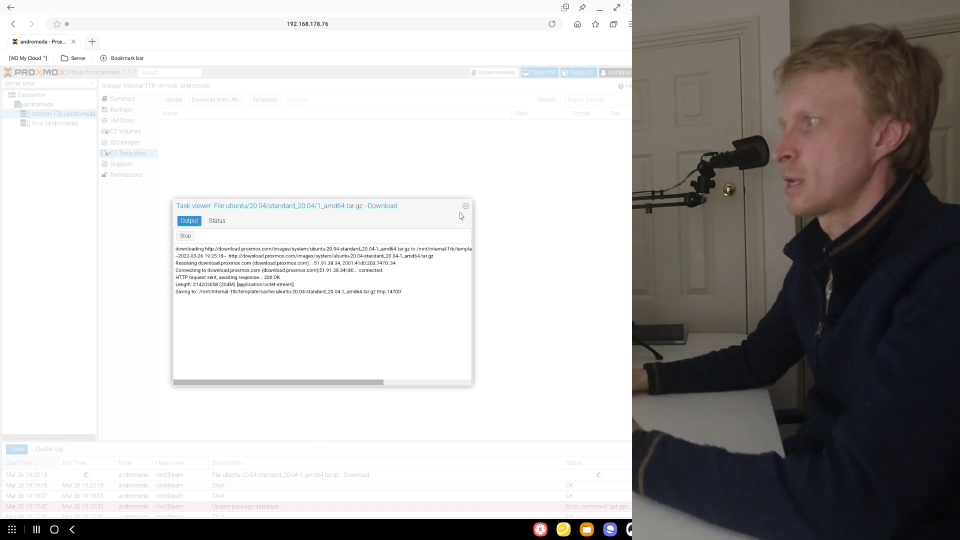
pyautogui.click(465, 207)
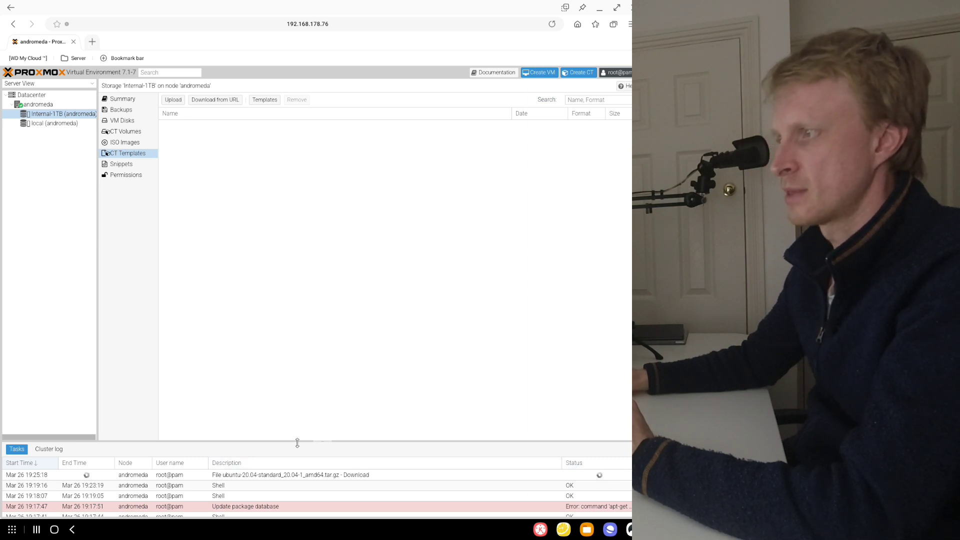
pyautogui.moveTo(297, 443); pyautogui.dragTo(285, 394)
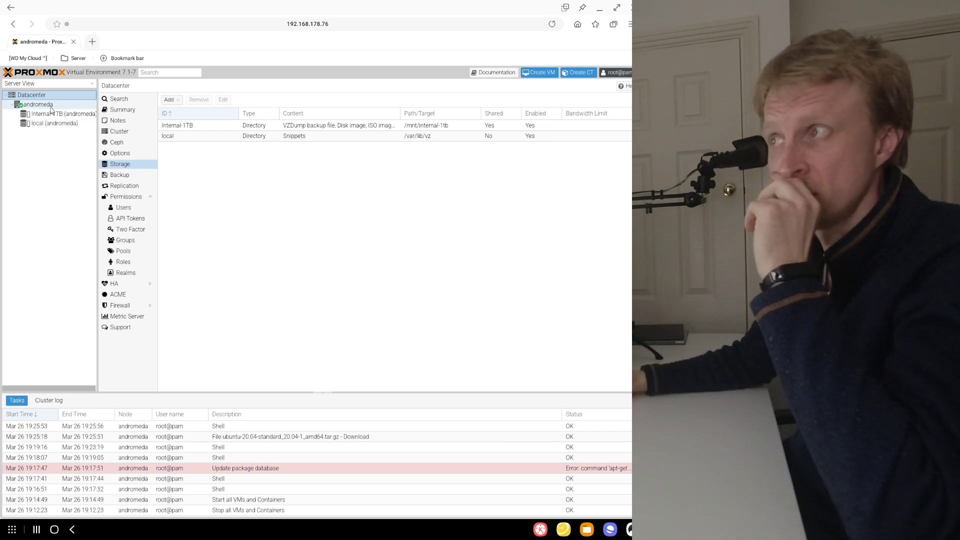
# - View the andromeda node's summary and start creating a new LXC container on that node
pyautogui.click(41, 106)
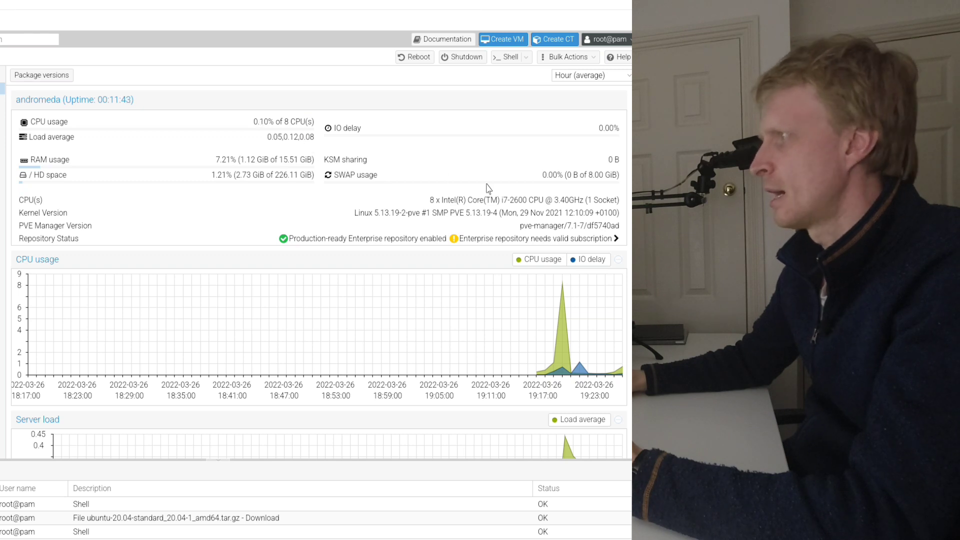
pyautogui.moveTo(499, 200); pyautogui.dragTo(531, 201)
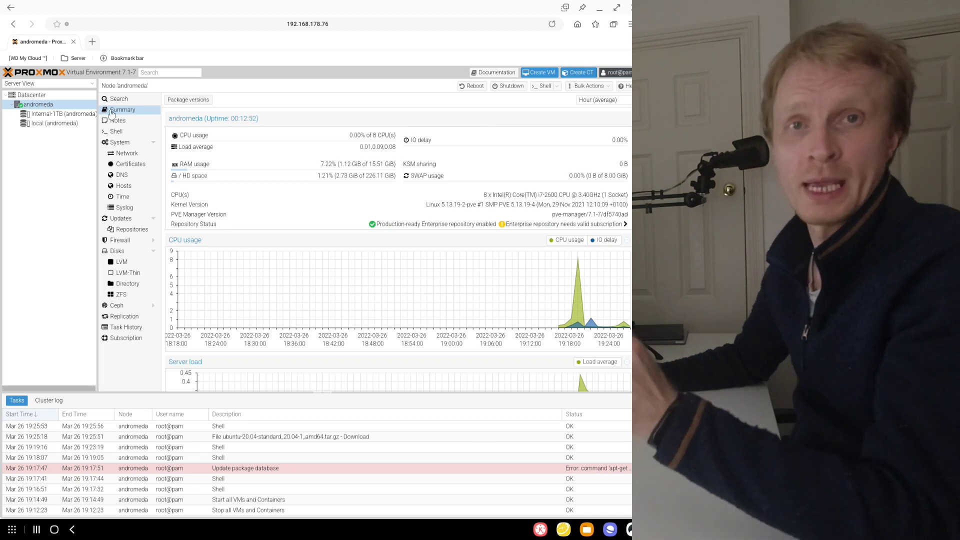
pyautogui.rightClick(40, 105)
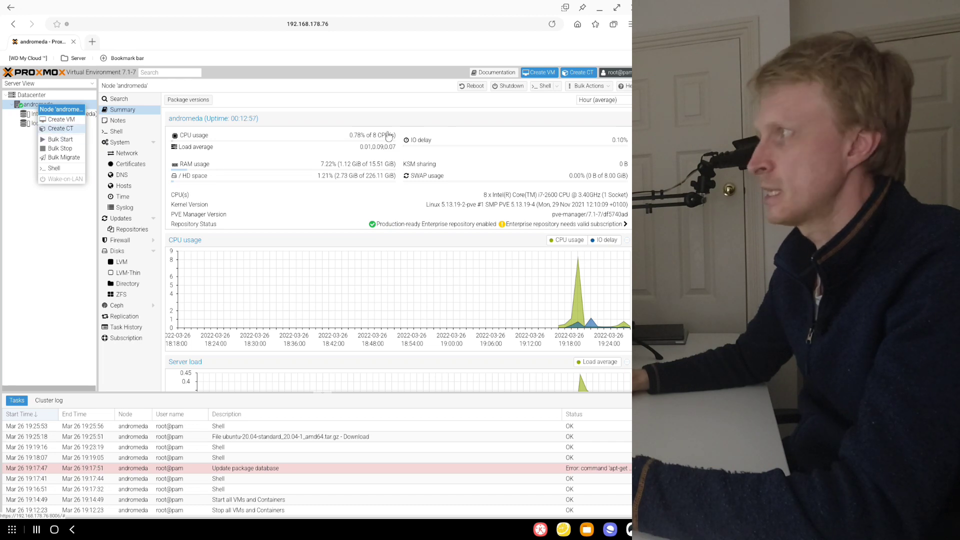
pyautogui.click(484, 118)
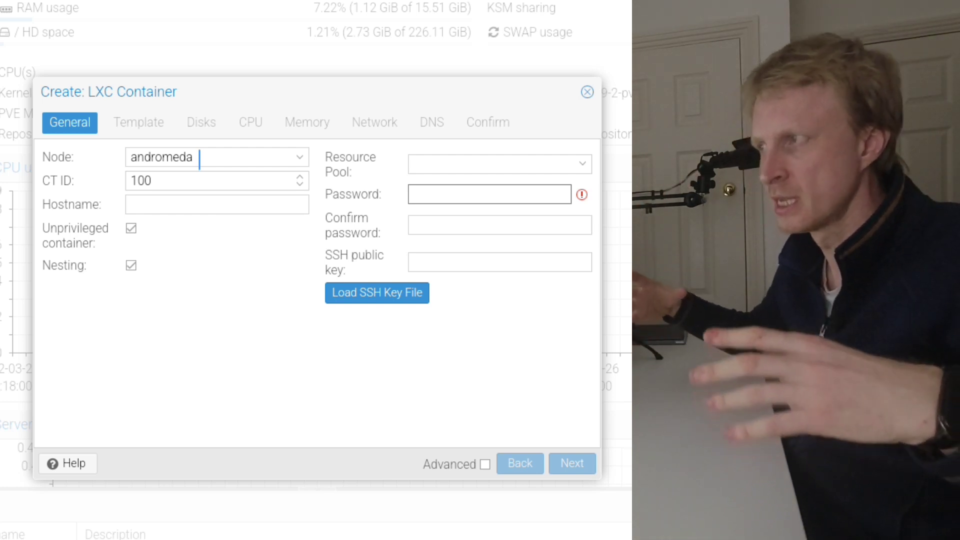
# - Set the container's hostname to Sandbox, then enter and confirm the container password
pyautogui.click(200, 158)
pyautogui.click(218, 205)
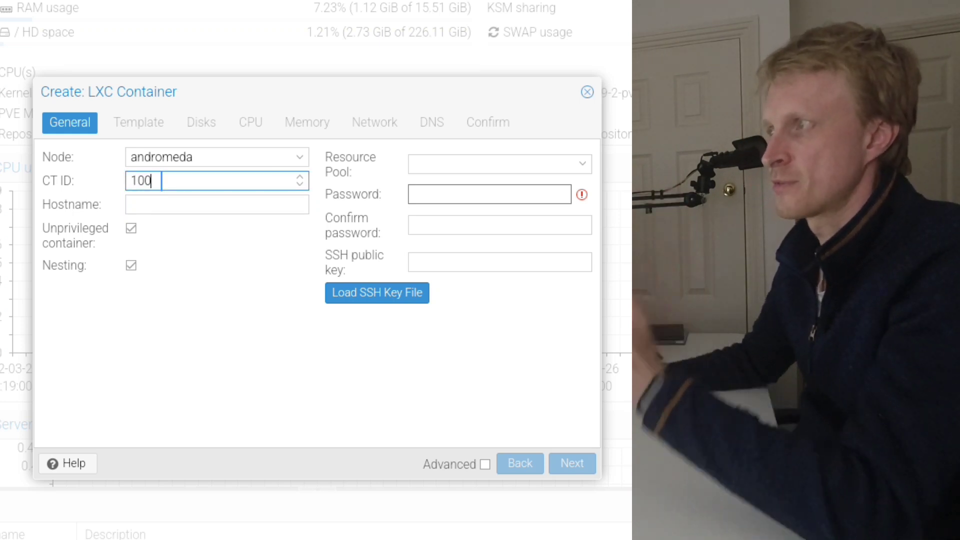
pyautogui.click(207, 203)
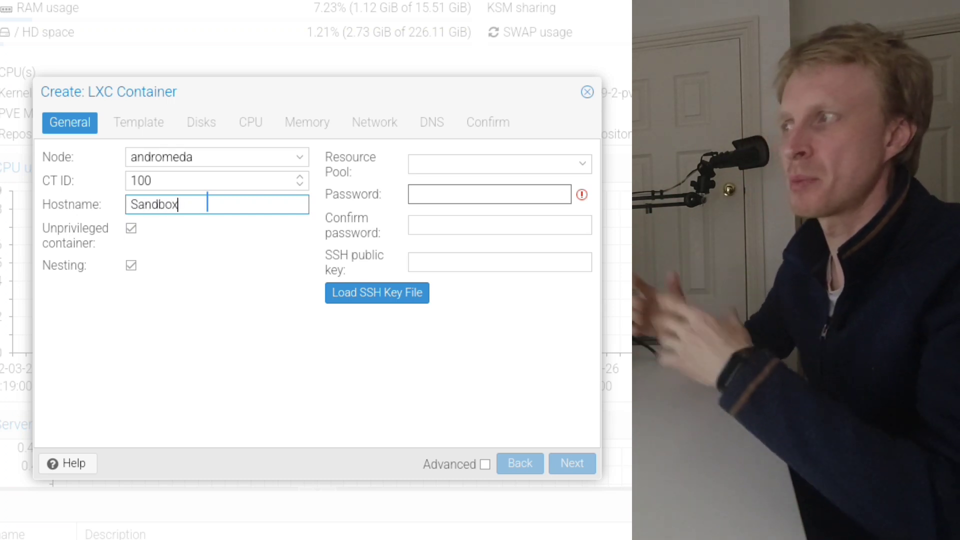
pyautogui.press('Tab')
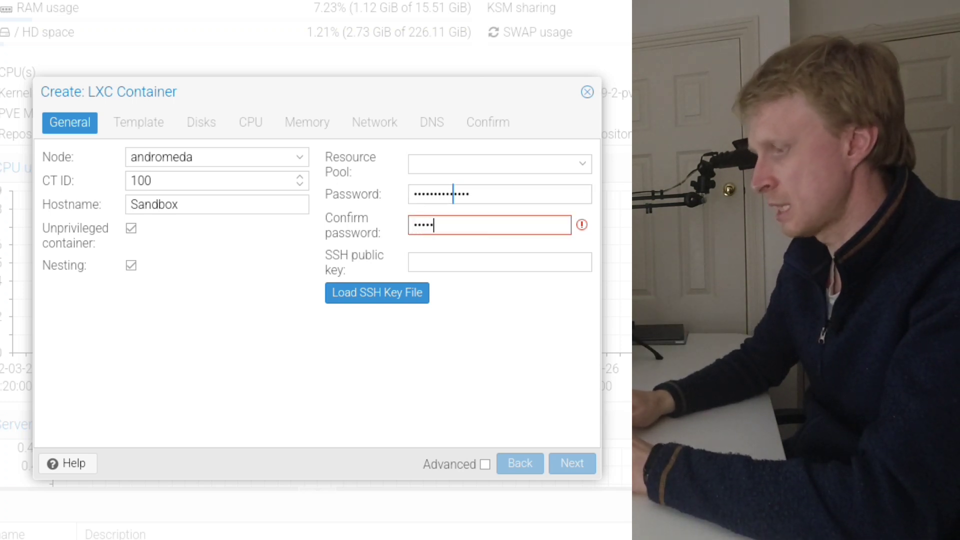
pyautogui.write('*')
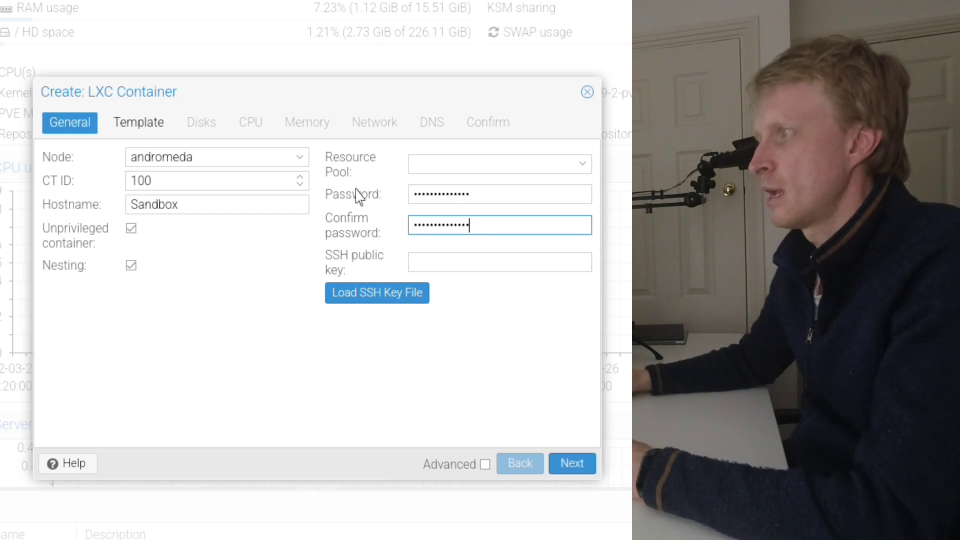
# - Choose the ubuntu-20.04-standard_20.04-1_amd64.tar.gz template from the Internal-1TB storage for the container
pyautogui.click(142, 123)
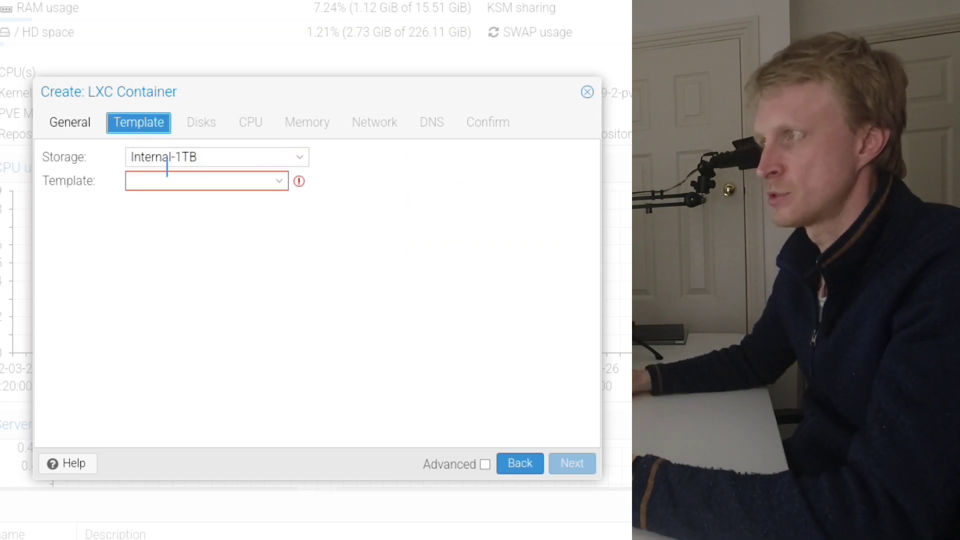
pyautogui.click(278, 182)
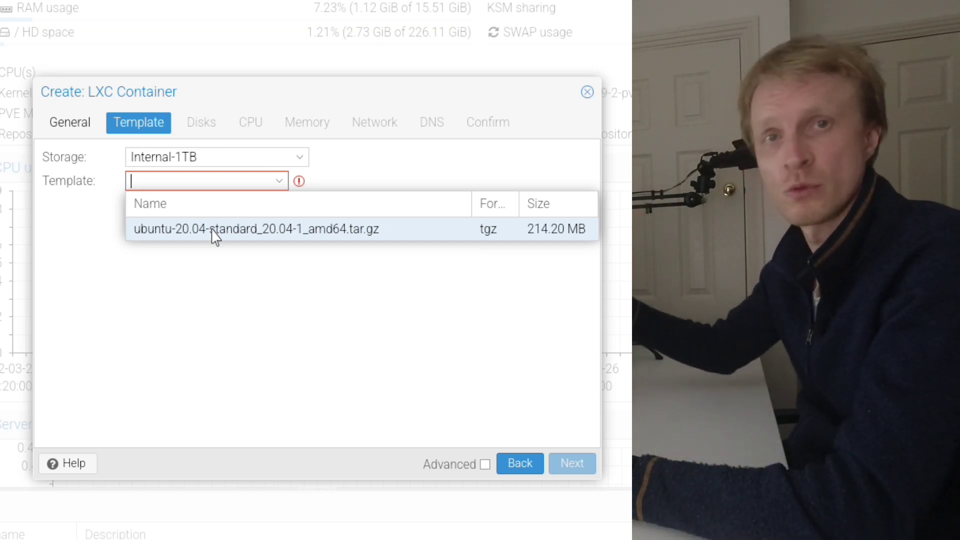
pyautogui.click(215, 233)
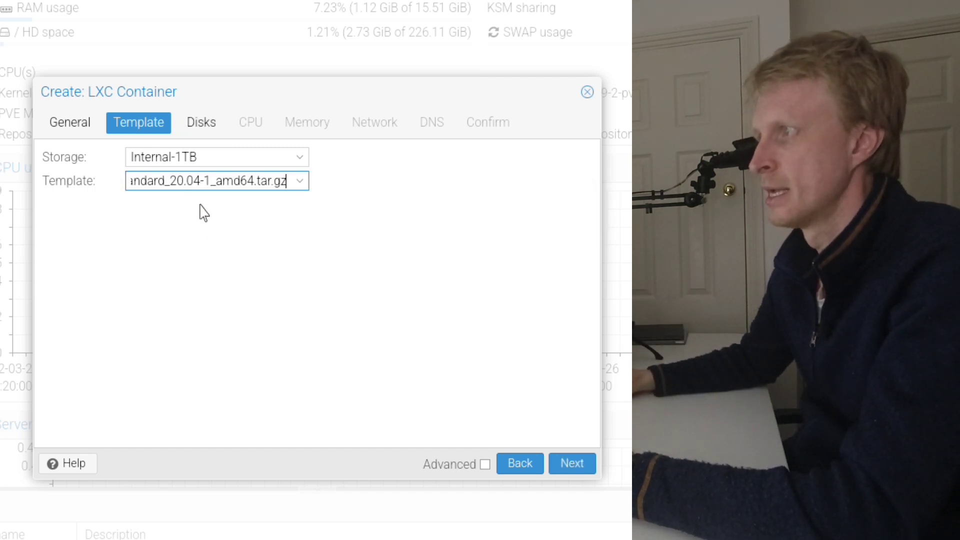
# - Set the container's root disk size to 32 GiB and its CPU cores to 4
pyautogui.click(199, 135)
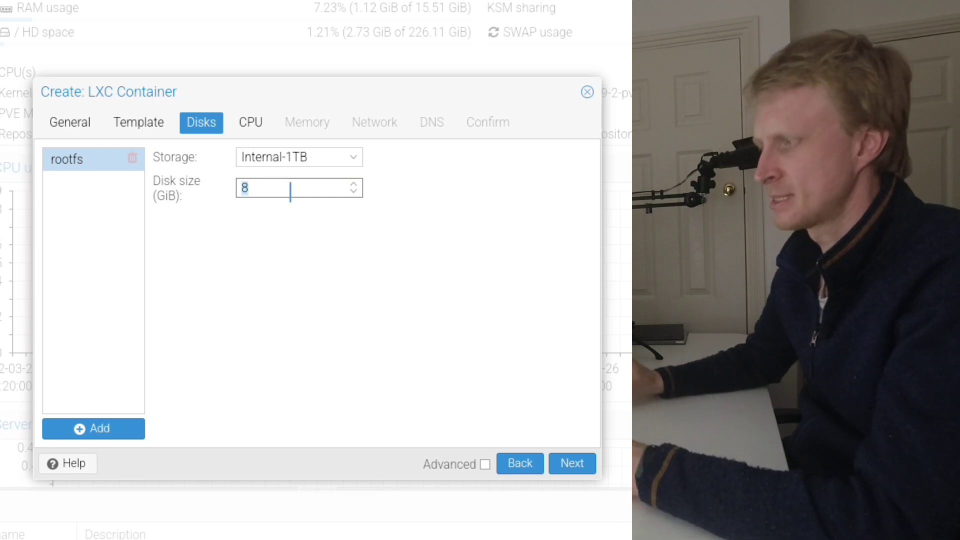
pyautogui.doubleClick(290, 190)
pyautogui.write('32')
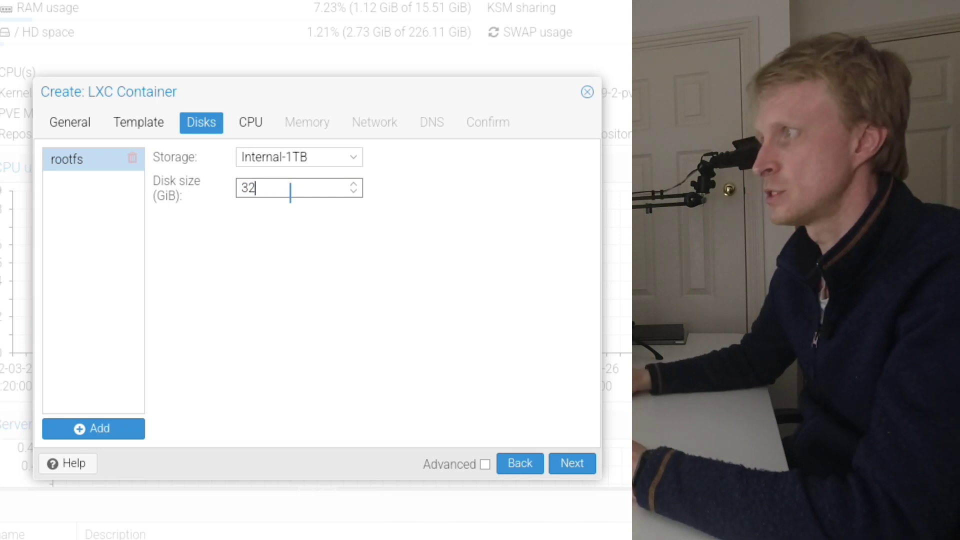
pyautogui.click(253, 123)
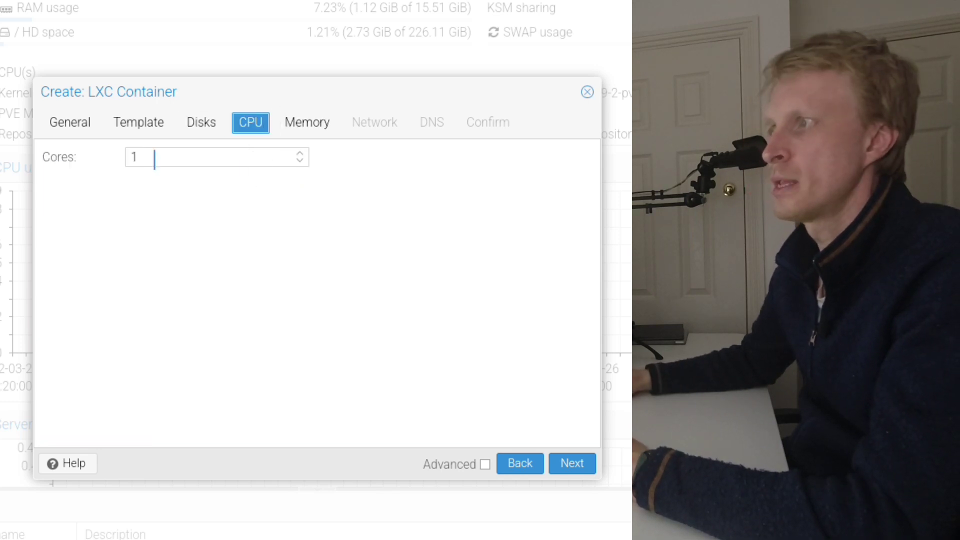
pyautogui.doubleClick(155, 159)
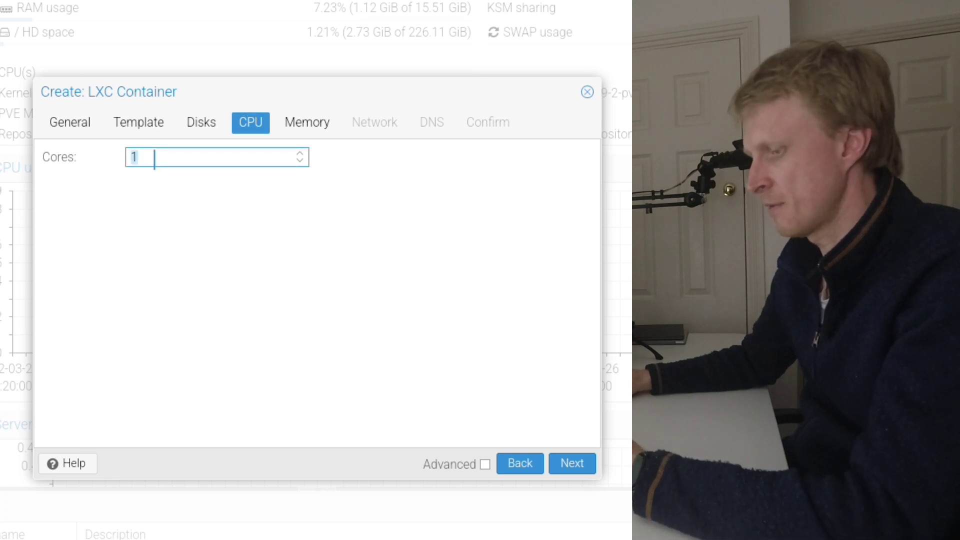
# - Set both the container's memory and its swap to 2048 MiB, and recheck the disk settings
pyautogui.click(303, 127)
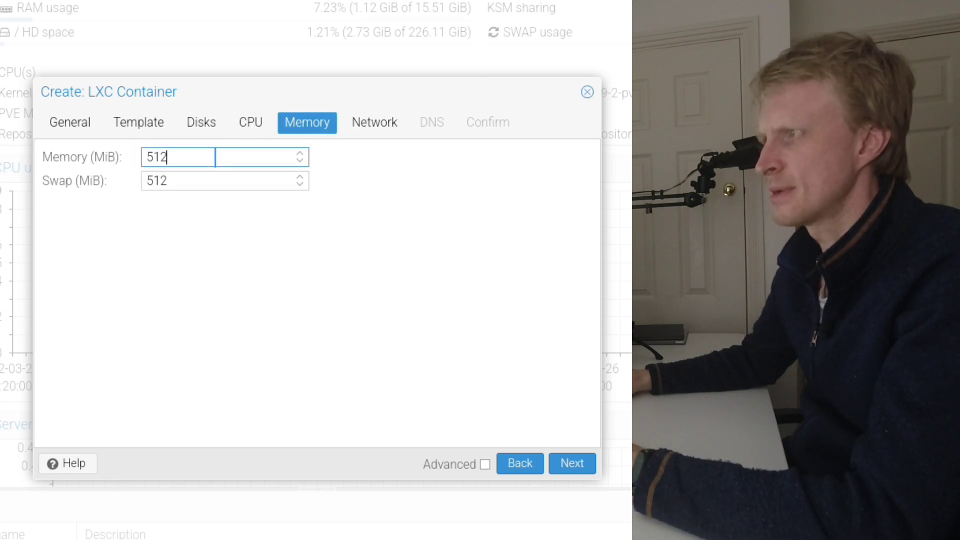
pyautogui.write('204')
pyautogui.write('8')
pyautogui.press('Tab')
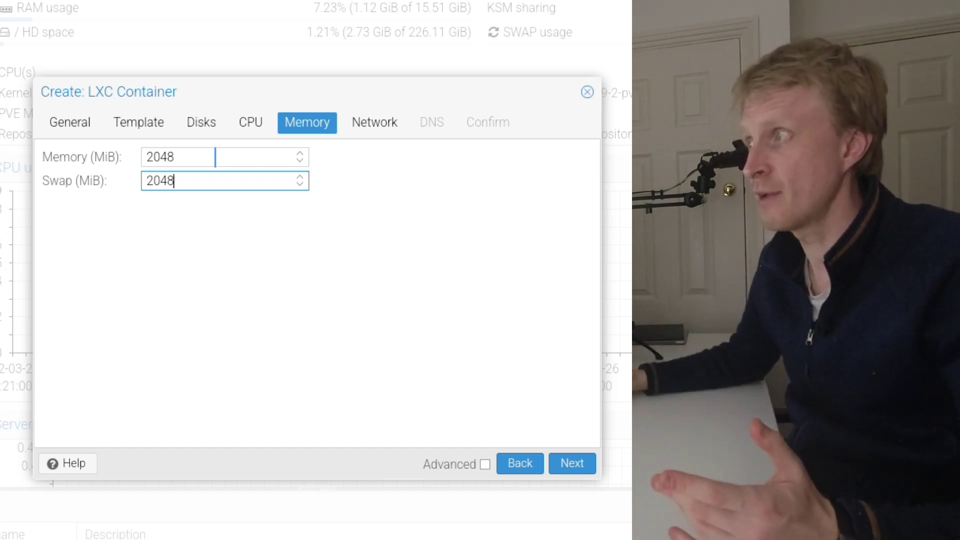
pyautogui.click(209, 127)
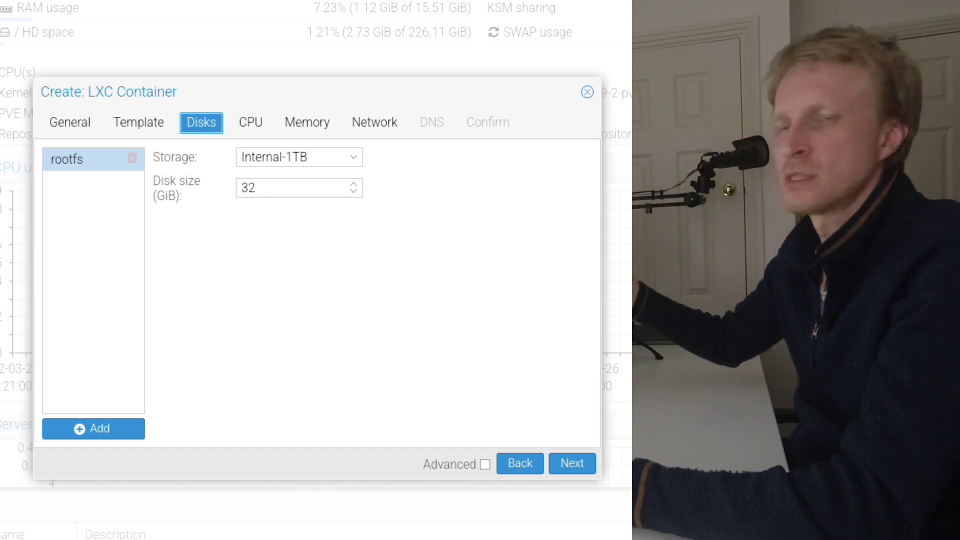
pyautogui.click(301, 126)
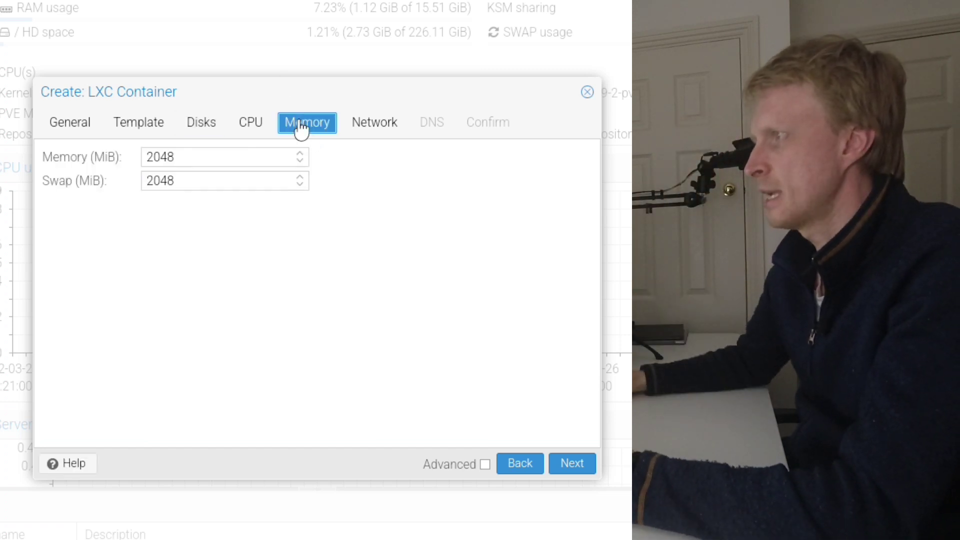
# - Configure the container's eth0 network interface to obtain its IPv4 address through DHCP
pyautogui.click(365, 122)
pyautogui.click(421, 158)
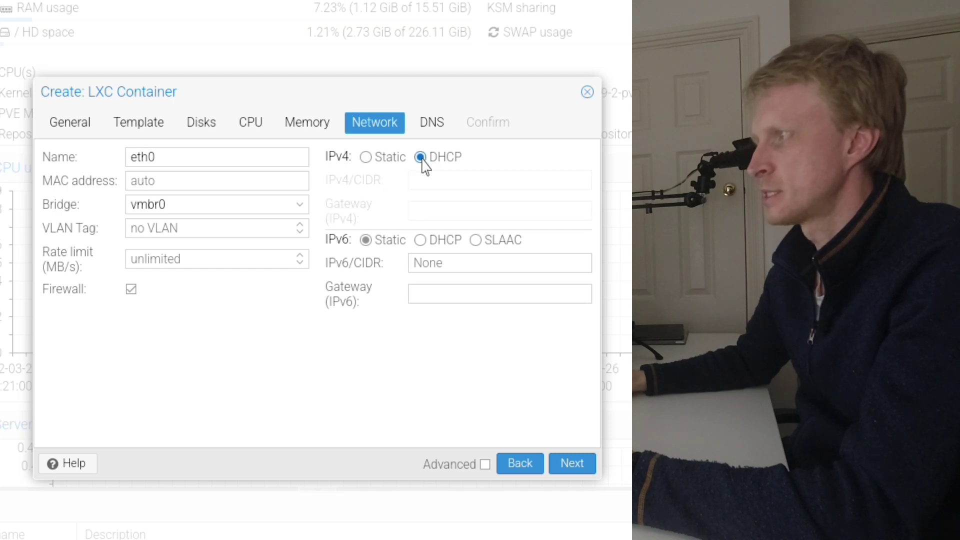
pyautogui.click(385, 165)
pyautogui.click(460, 180)
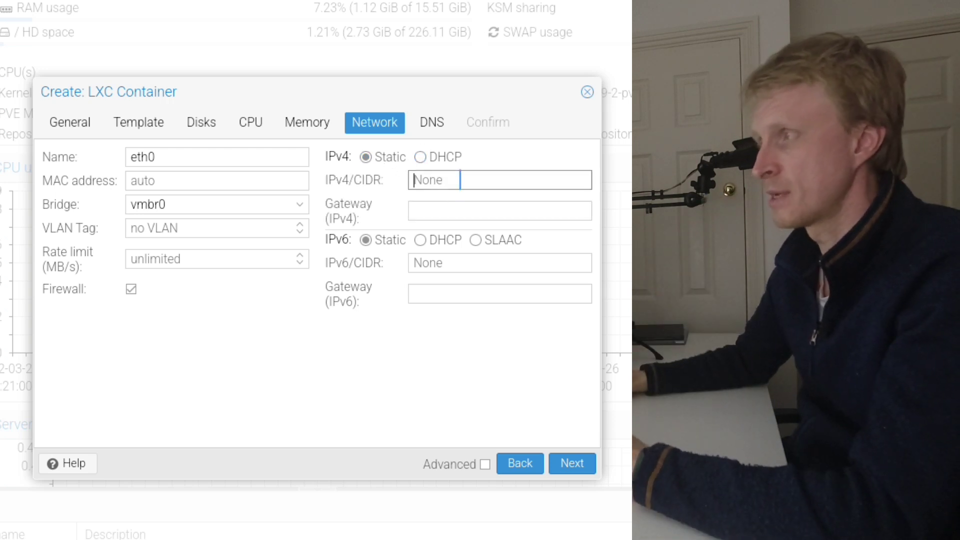
pyautogui.click(427, 160)
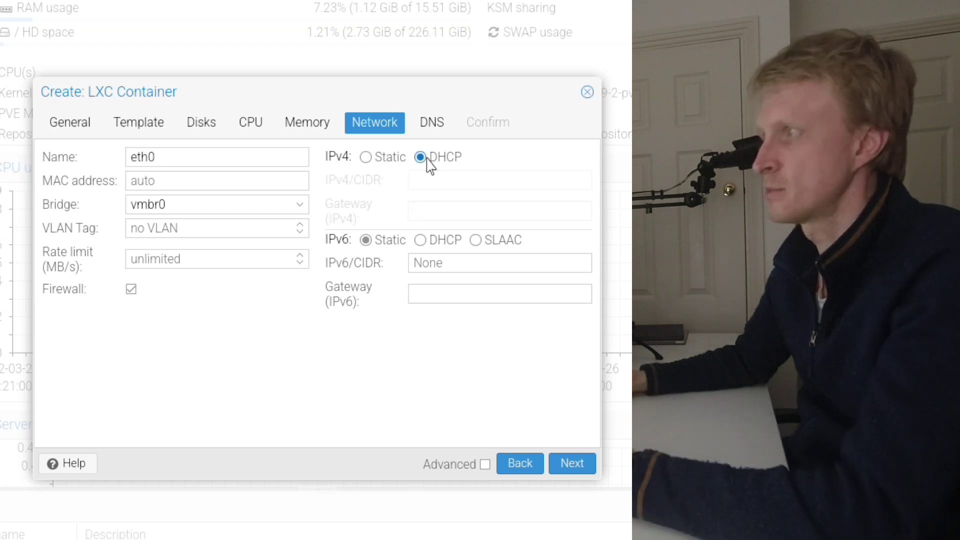
# - Try 1.1.1.1 and 8.8.8.8 as the container's DNS server, and clear the entry to keep the host settings
pyautogui.click(439, 126)
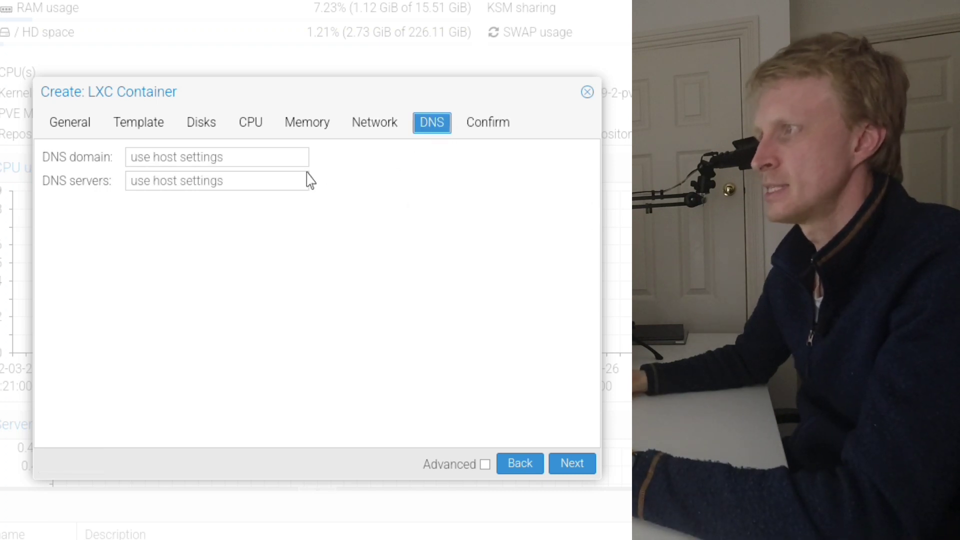
pyautogui.click(131, 181)
pyautogui.write('1')
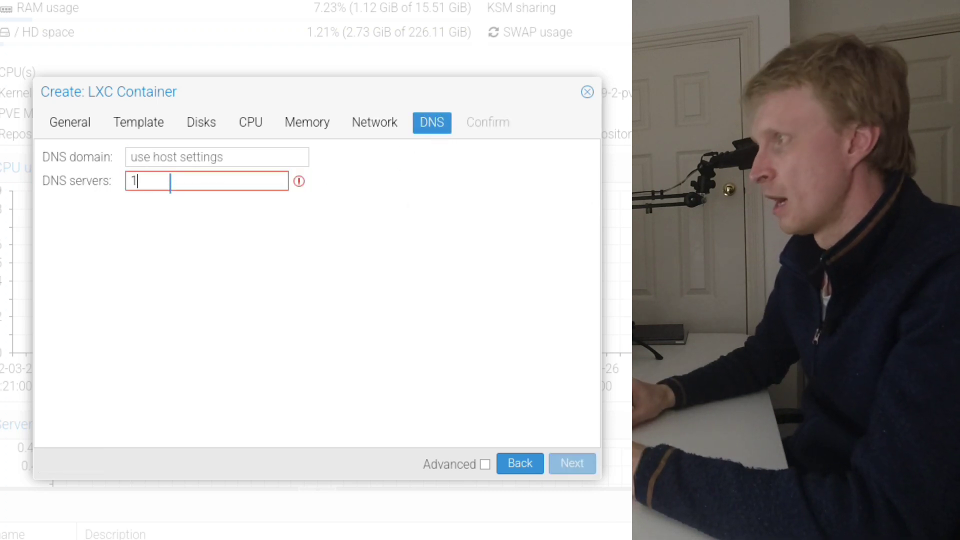
pyautogui.write('.1.1.1')
pyautogui.press('BackSpace')
pyautogui.press('BackSpace')
pyautogui.press('BackSpace')
pyautogui.press('BackSpace')
pyautogui.press('BackSpace')
pyautogui.press('BackSpace')
pyautogui.press('BackSpace')
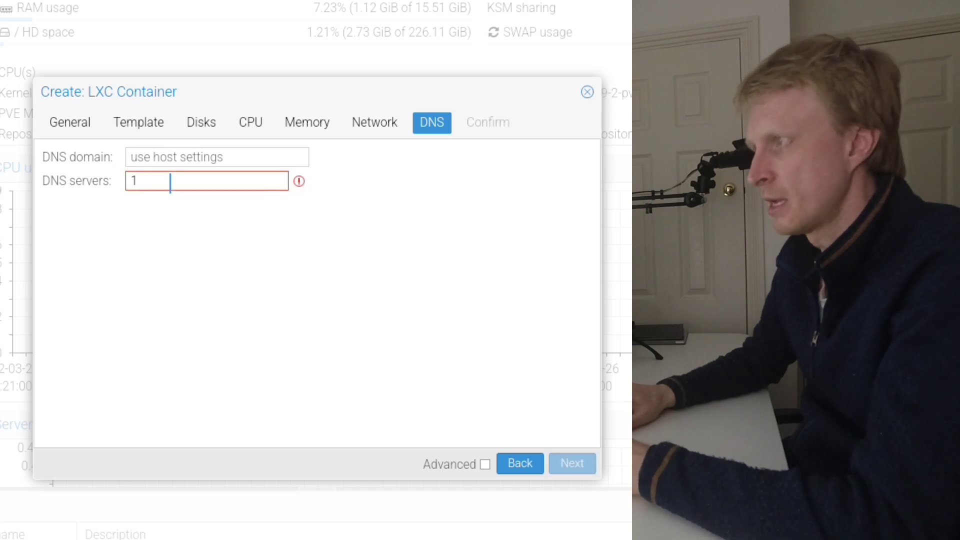
pyautogui.write('8.8.8.8')
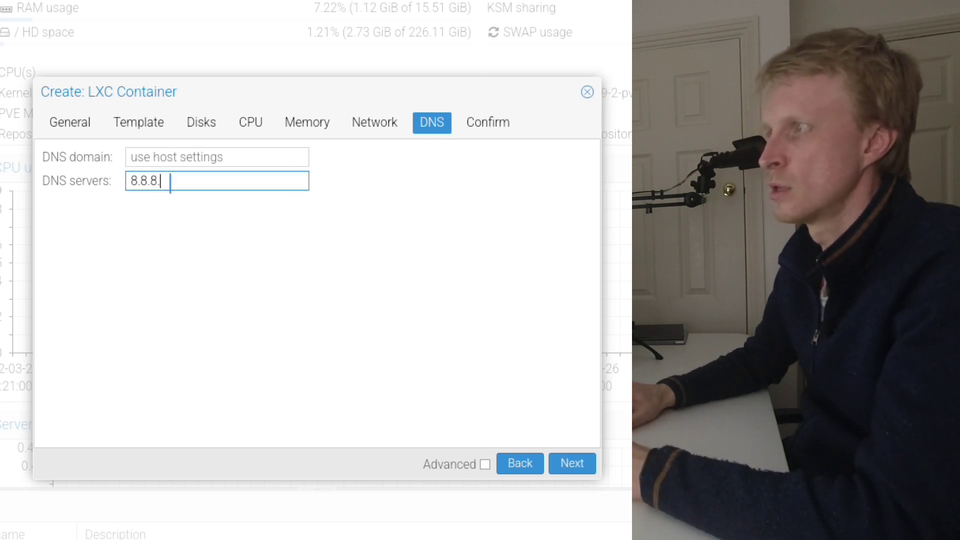
pyautogui.press('BackSpace')
pyautogui.press('BackSpace')
pyautogui.press('BackSpace')
pyautogui.press('BackSpace')
pyautogui.press('BackSpace')
pyautogui.press('BackSpace')
pyautogui.press('BackSpace')
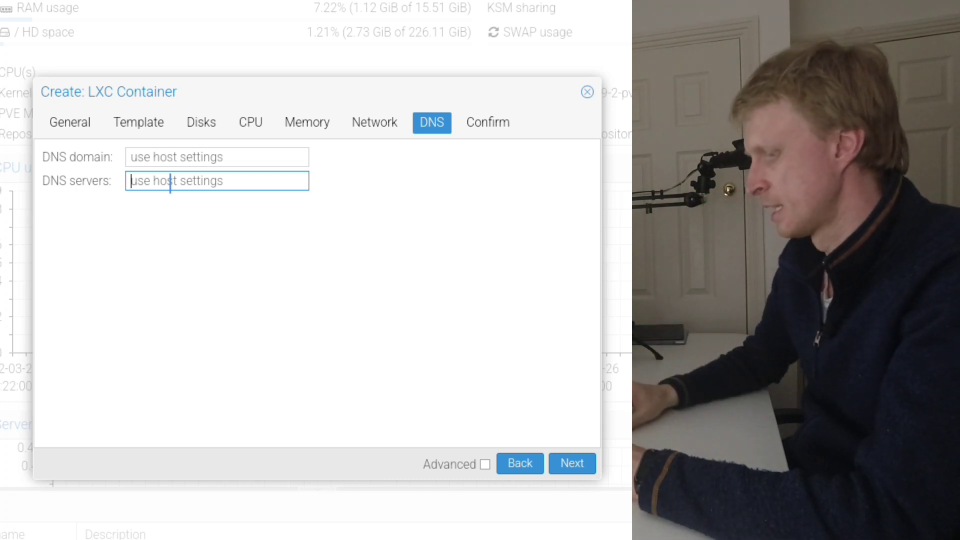
pyautogui.write('1.1.1.1')
pyautogui.press('BackSpace')
pyautogui.press('BackSpace')
pyautogui.press('BackSpace')
pyautogui.press('BackSpace')
pyautogui.press('BackSpace')
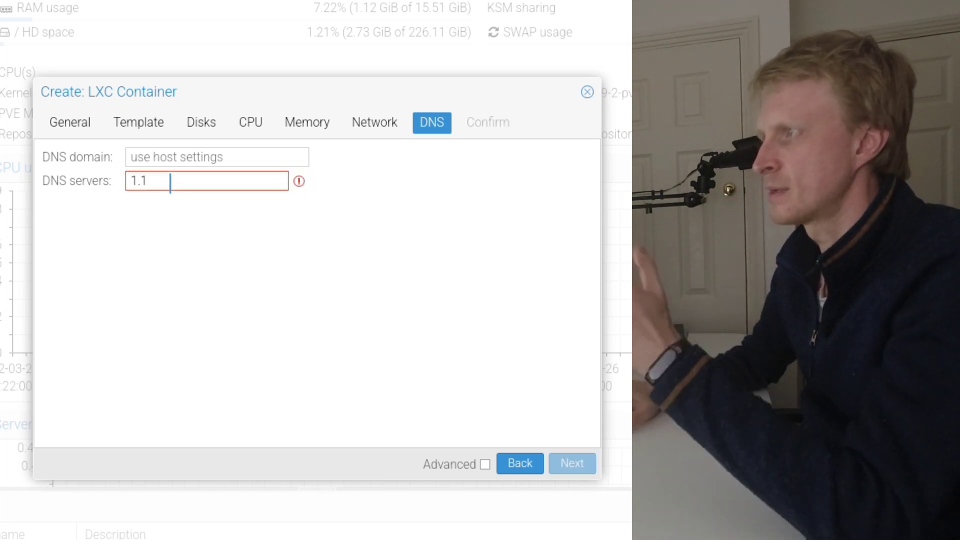
# - Review the container's settings, enable starting it after creation, create it, and close the task viewer
pyautogui.click(492, 125)
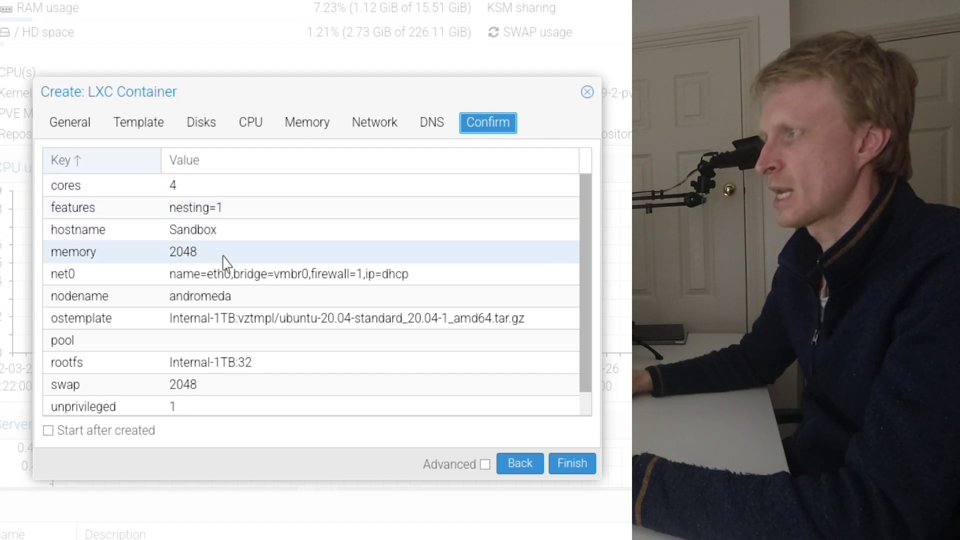
pyautogui.scroll(-1, 223, 260)
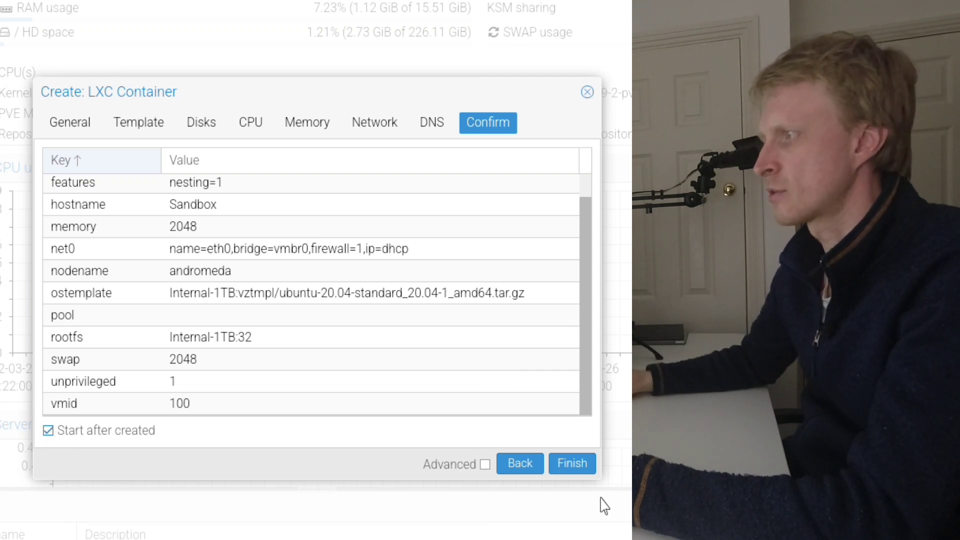
pyautogui.click(574, 464)
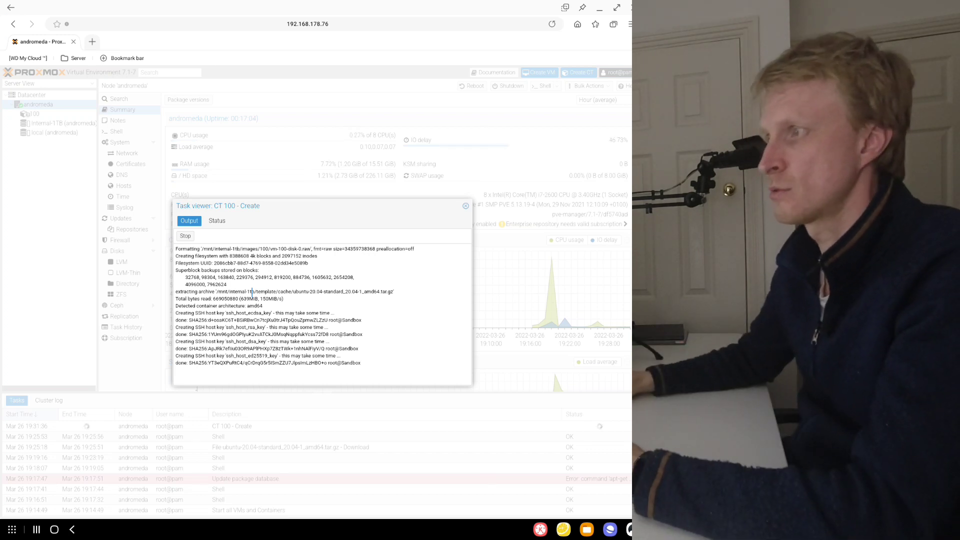
pyautogui.click(466, 206)
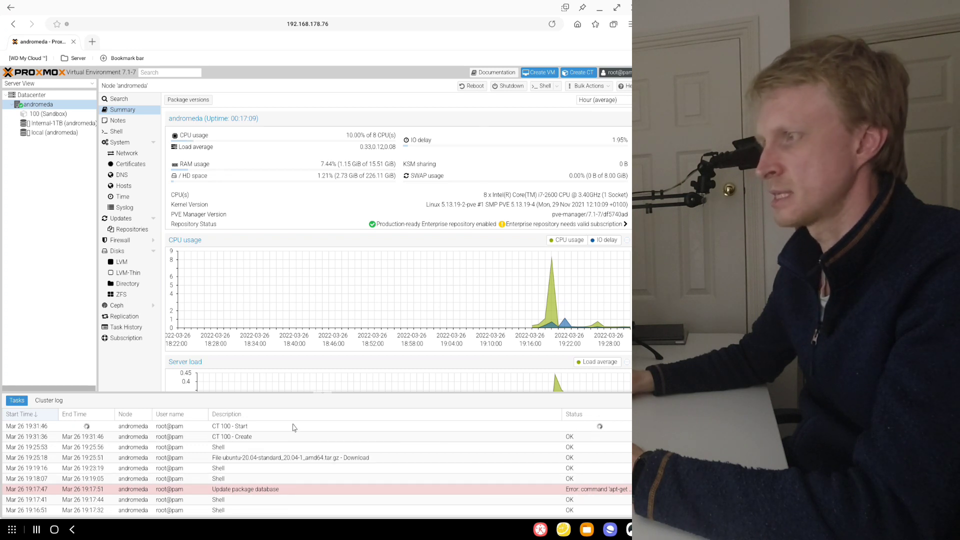
# - Look through the Sandbox container's summary, permissions, firewall, snapshots, options and DNS settings
pyautogui.click(54, 115)
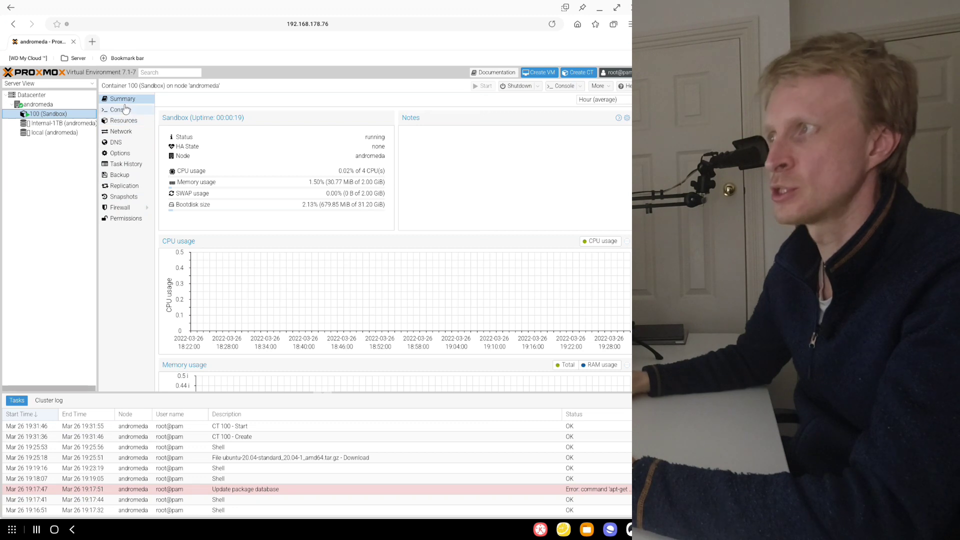
pyautogui.click(127, 219)
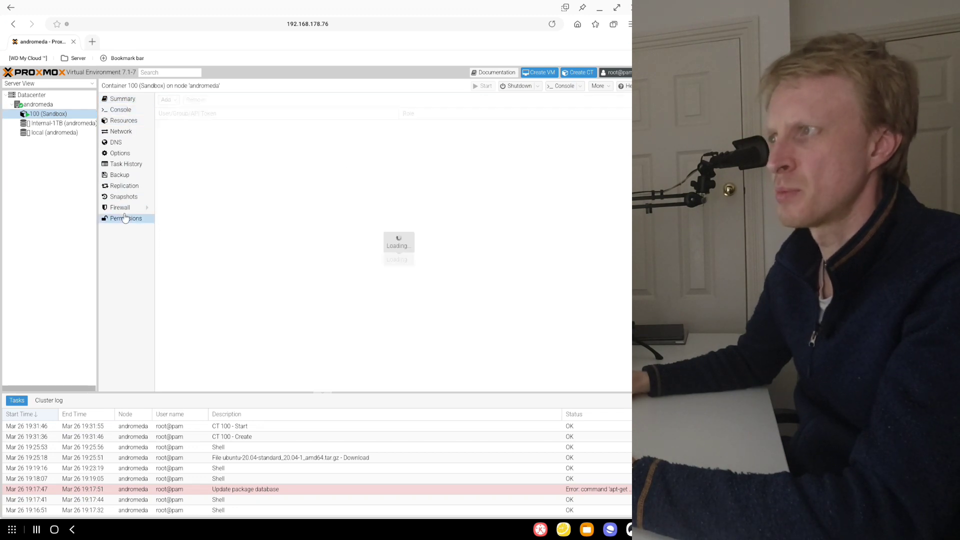
pyautogui.click(120, 206)
pyautogui.click(120, 197)
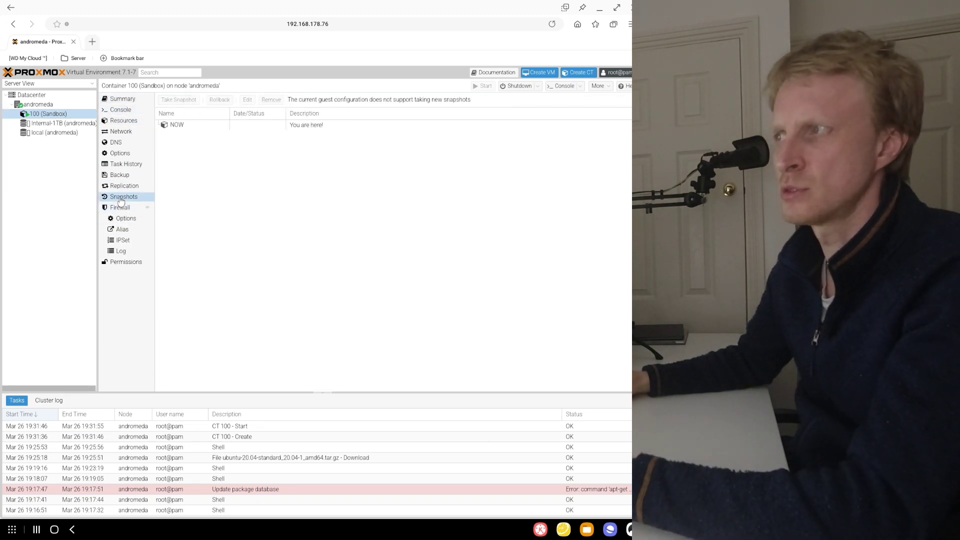
pyautogui.click(120, 153)
pyautogui.click(117, 143)
# - Try lowering the Sandbox container's memory to 1024 MiB and its swap to 1152 MiB
pyautogui.click(122, 121)
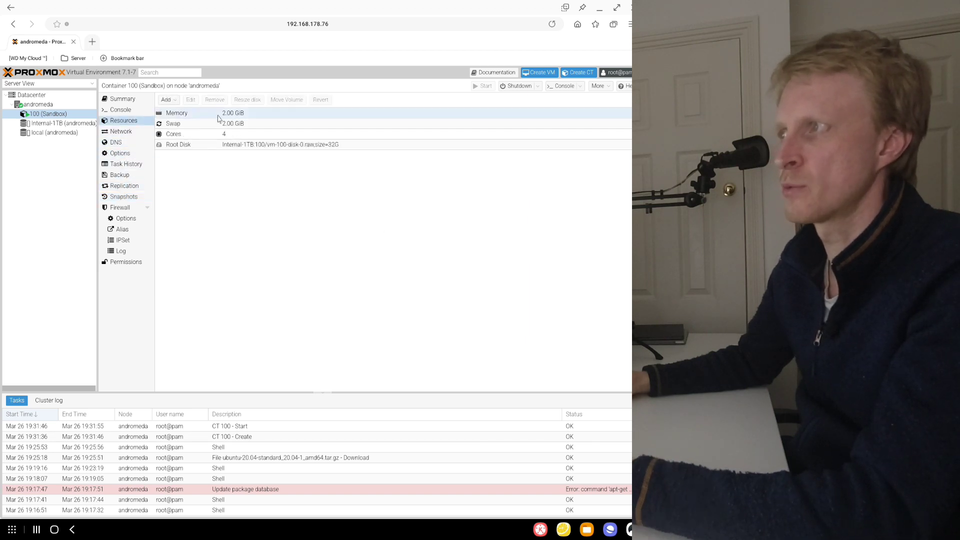
pyautogui.click(242, 115)
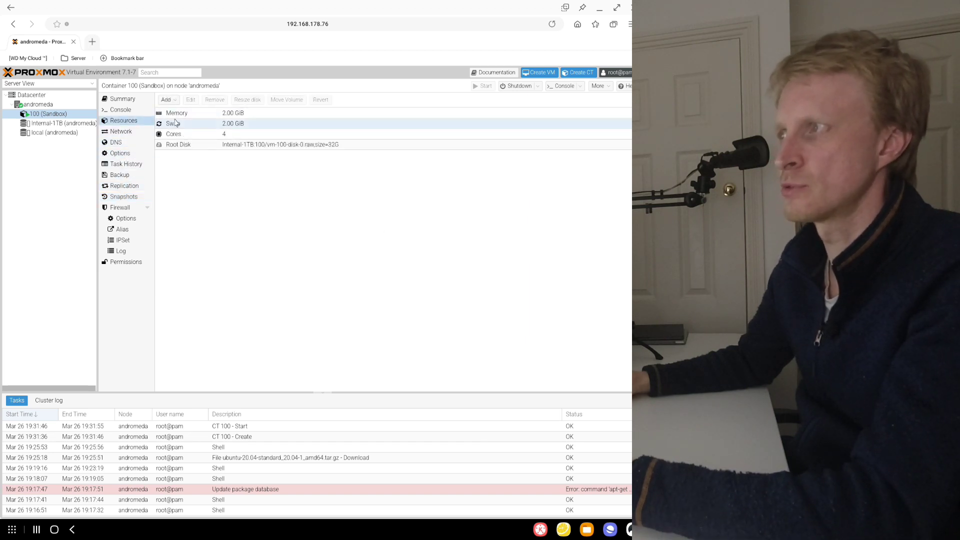
pyautogui.doubleClick(242, 116)
pyautogui.press('Down')
pyautogui.press('Down')
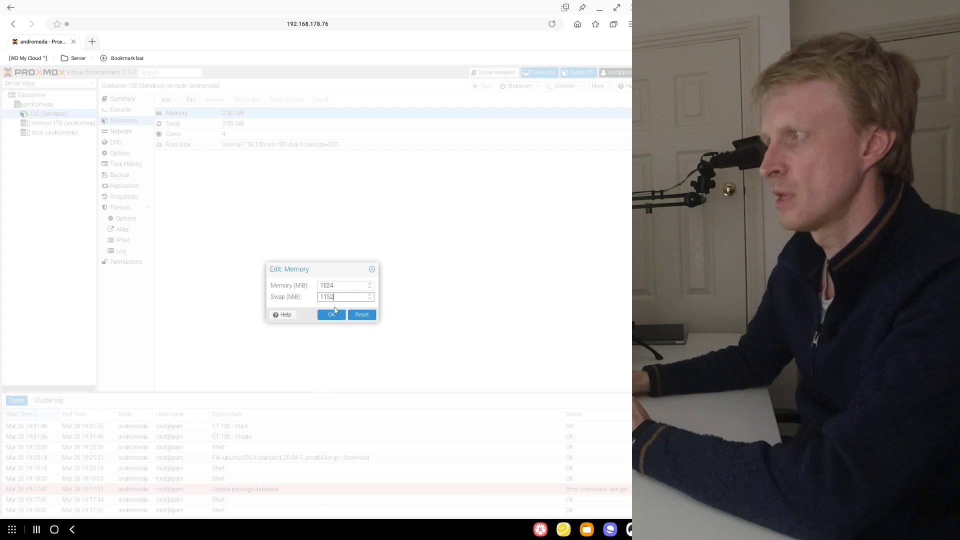
pyautogui.click(331, 314)
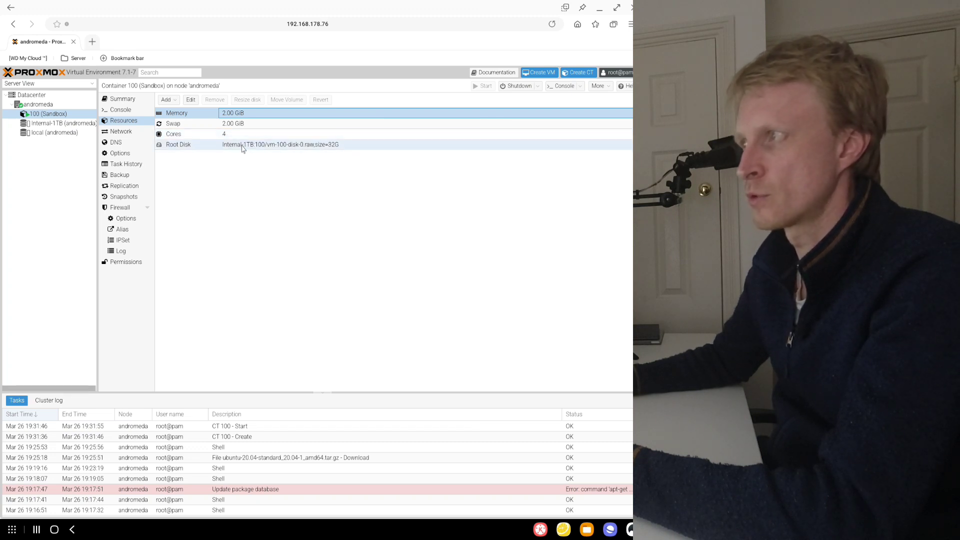
# - Inspect the Sandbox container's root disk, and compare the summaries of the container and the andromeda node
pyautogui.click(330, 150)
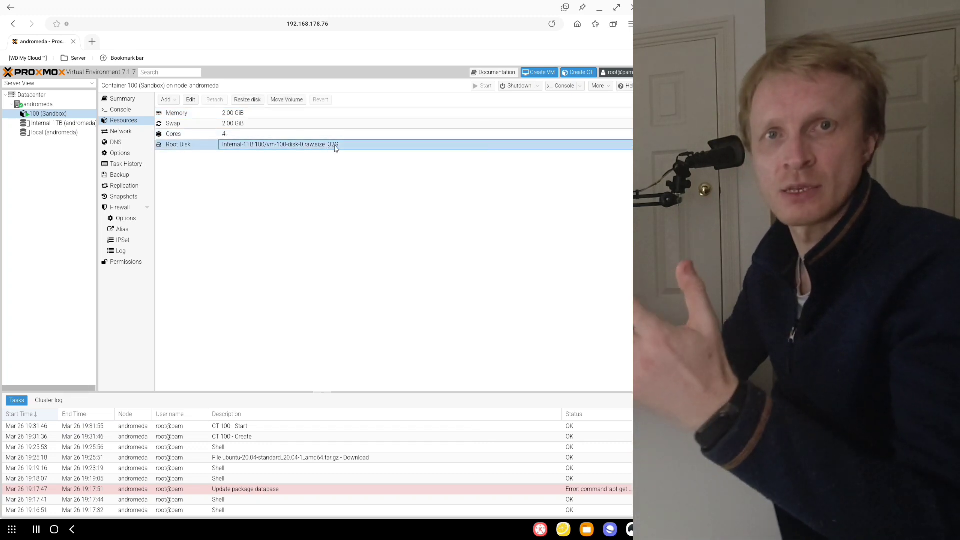
pyautogui.click(133, 104)
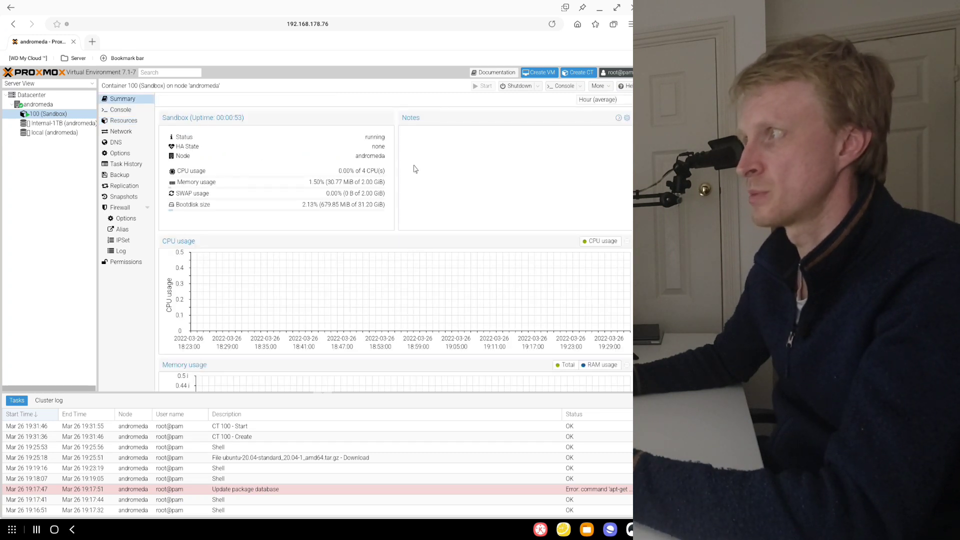
pyautogui.click(57, 106)
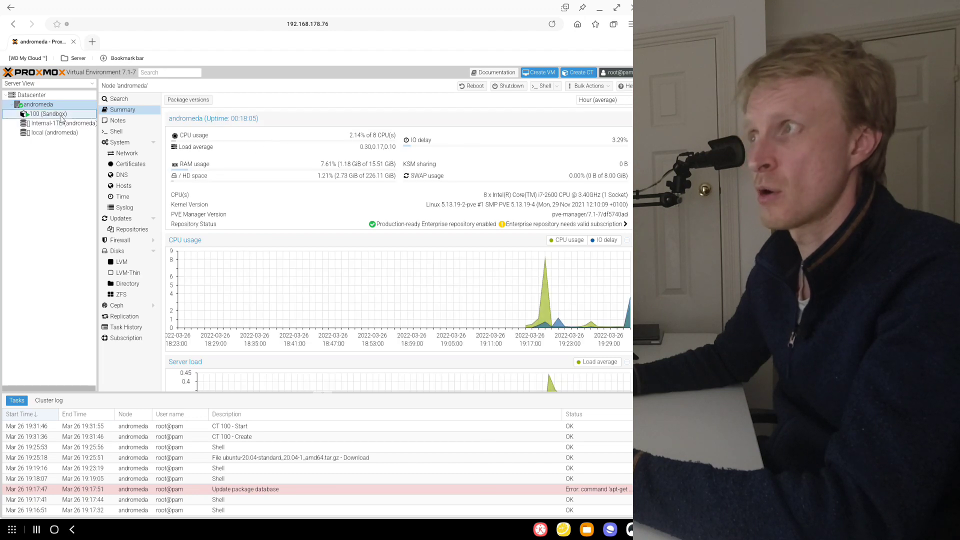
pyautogui.click(62, 115)
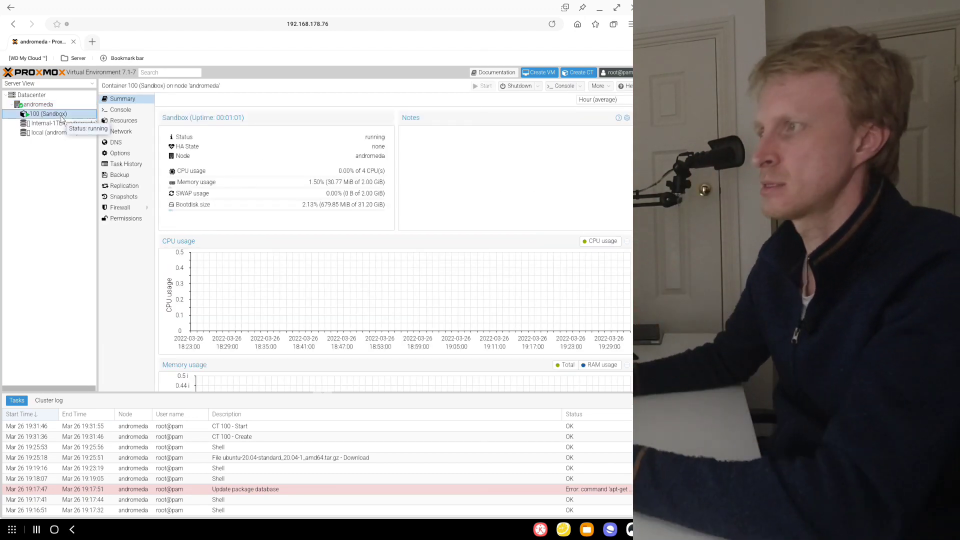
# - Open the Sandbox container's console and log in as root with the account password
pyautogui.scroll(-5, 390, 306)
pyautogui.scroll(5, 390, 307)
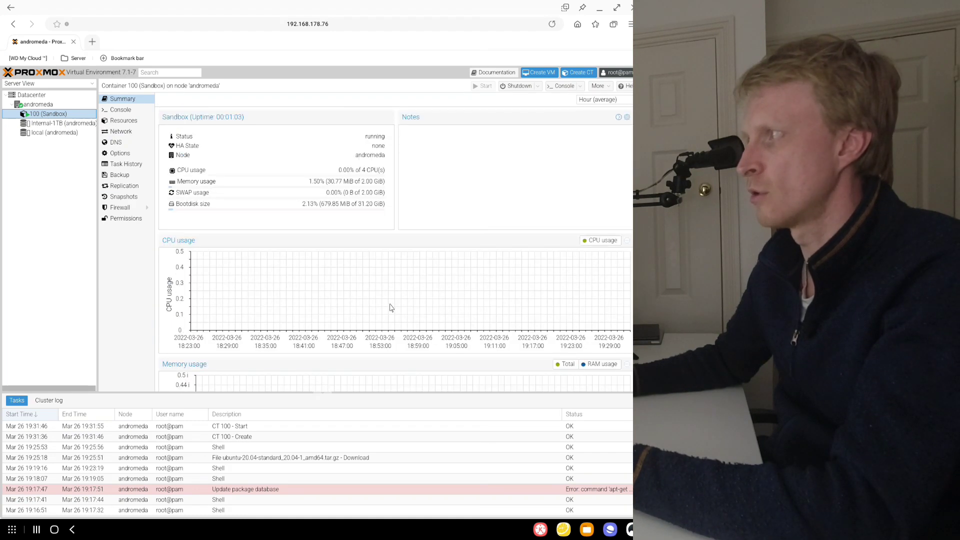
pyautogui.click(118, 111)
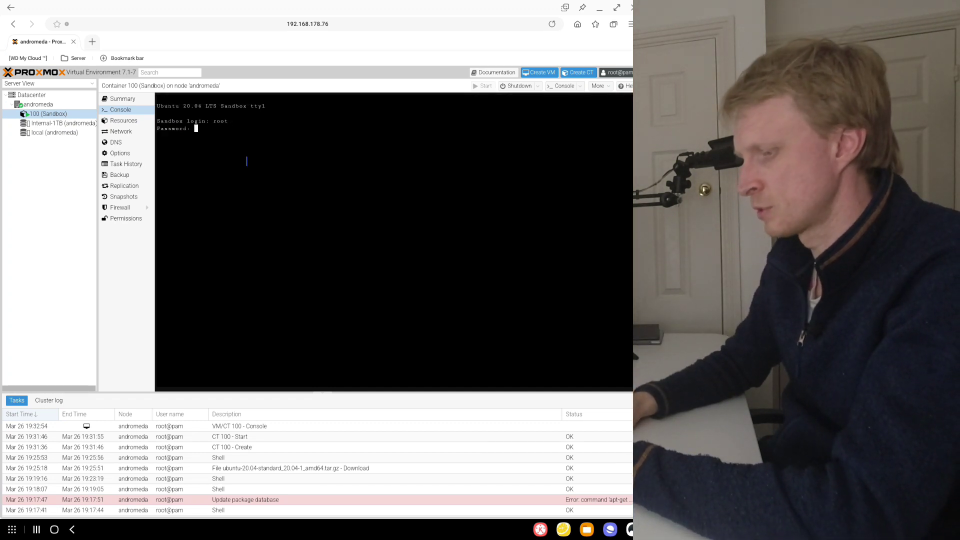
pyautogui.press('Return')
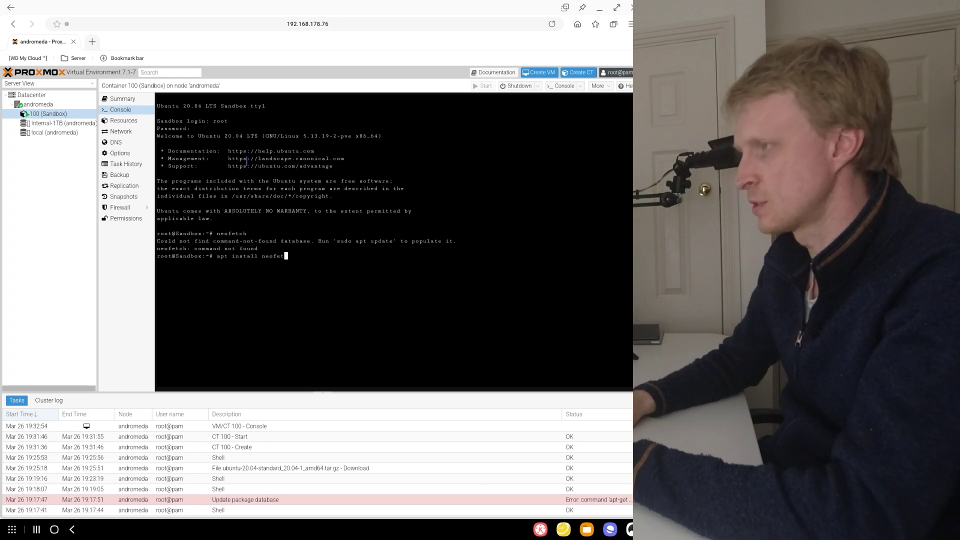
# - Install neofetch in the Sandbox container with apt, and check the container's resource summary during the installation
pyautogui.write('y')
pyautogui.press('Return')
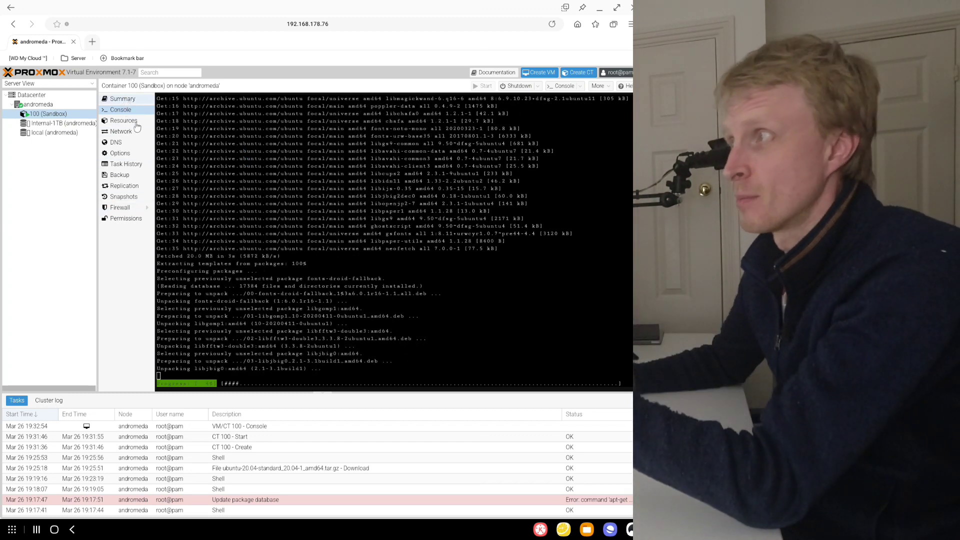
pyautogui.click(123, 99)
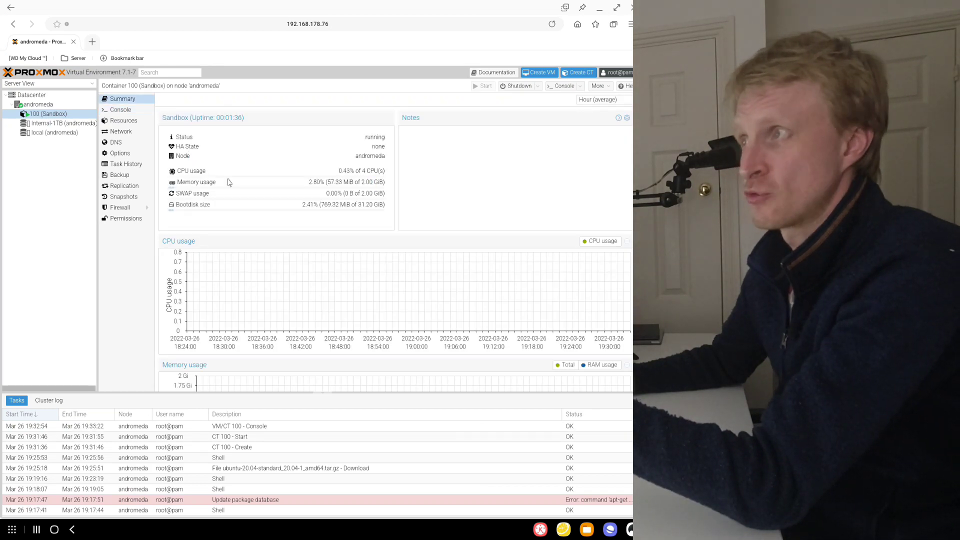
pyautogui.click(123, 113)
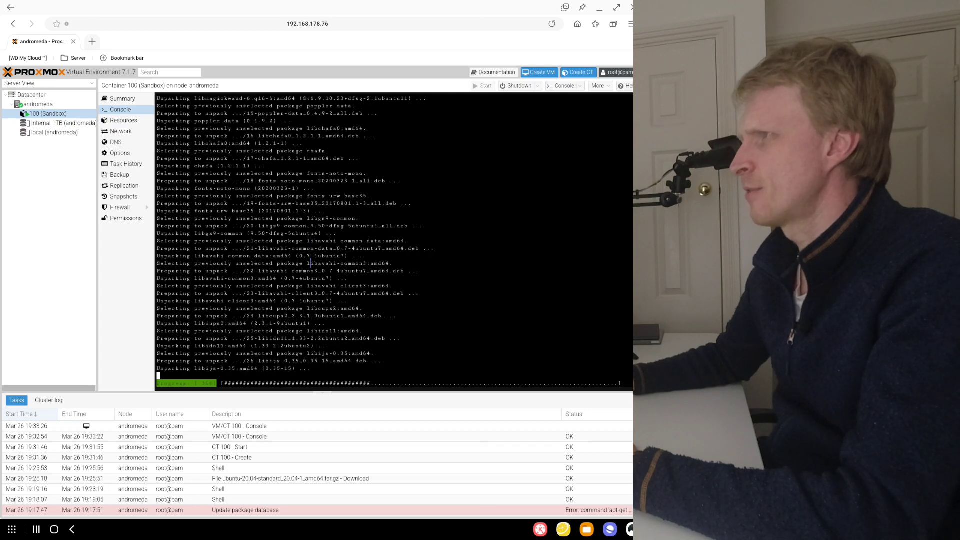
# - Run neofetch in the Sandbox console and examine the reported processor and memory
pyautogui.write('ne')
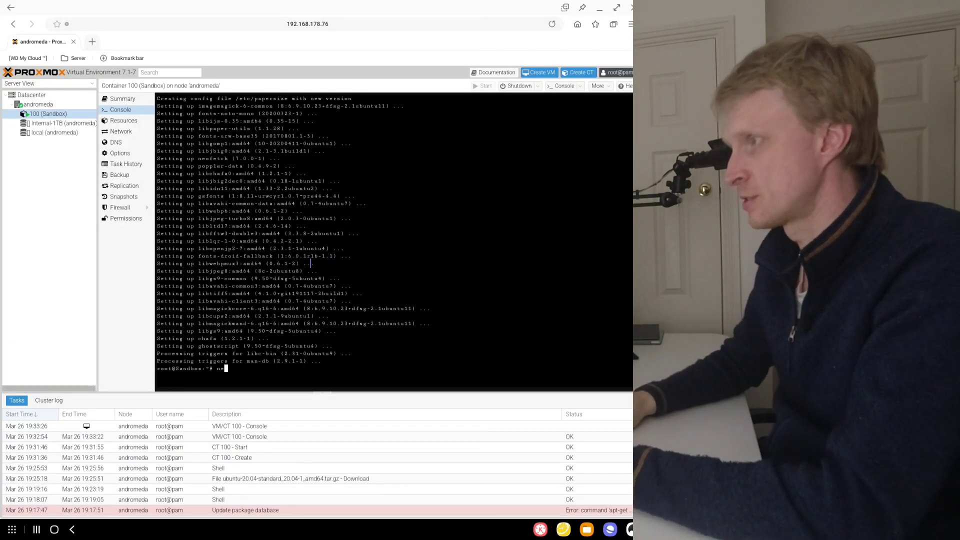
pyautogui.write('ofetch')
pyautogui.press('Return')
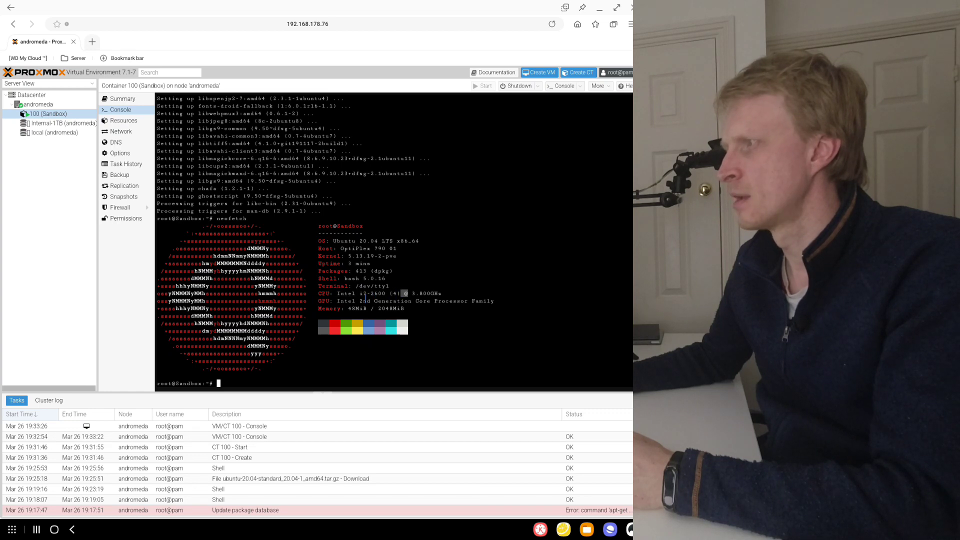
pyautogui.moveTo(357, 303); pyautogui.dragTo(403, 309)
pyautogui.click(383, 308)
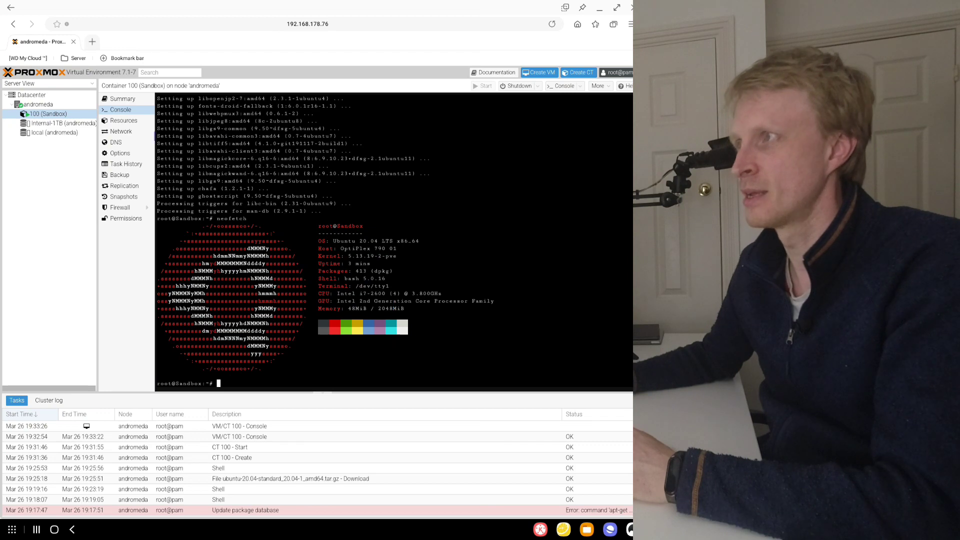
# - Set the Sandbox container's memory and swap to 1024 MiB each, and rerun neofetch to check the memory
pyautogui.click(123, 121)
pyautogui.doubleClick(176, 113)
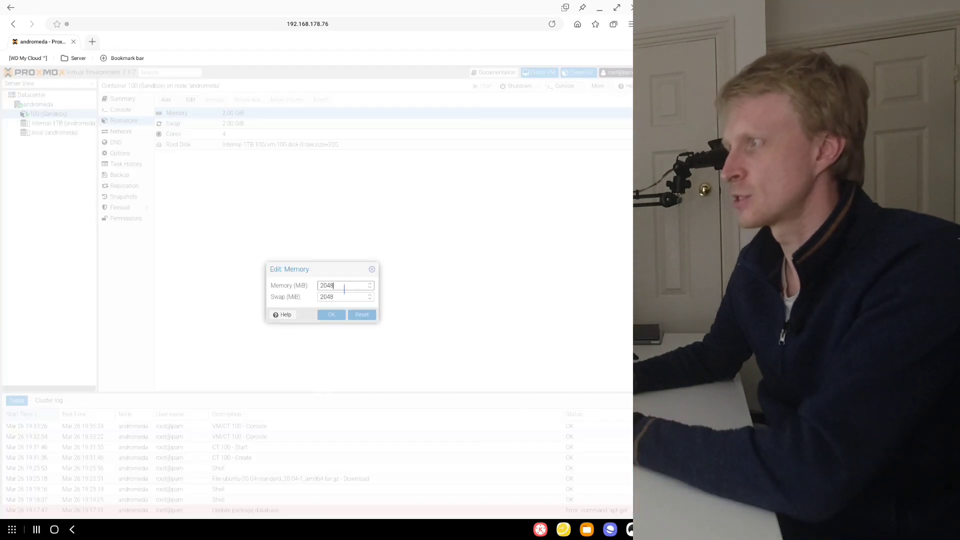
pyautogui.scroll(-2, 343, 287)
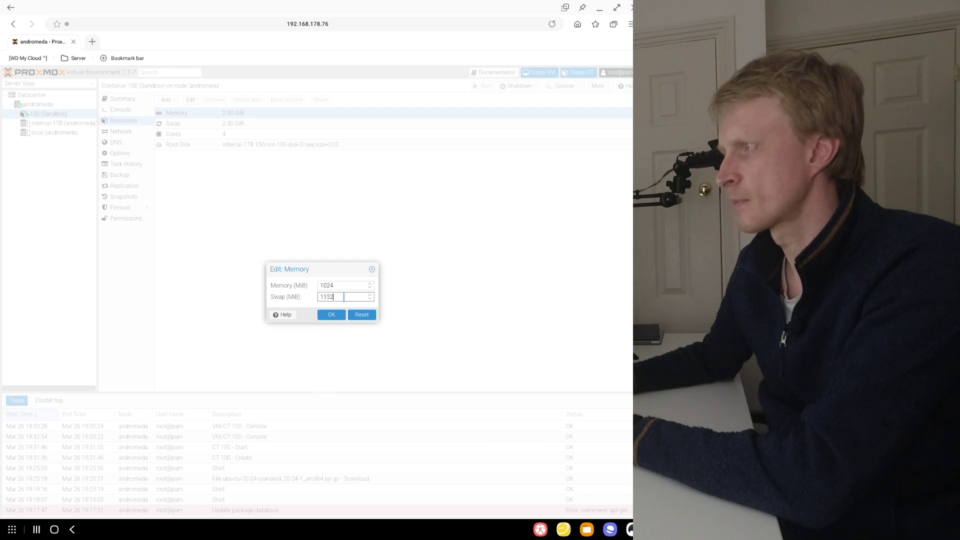
pyautogui.click(331, 315)
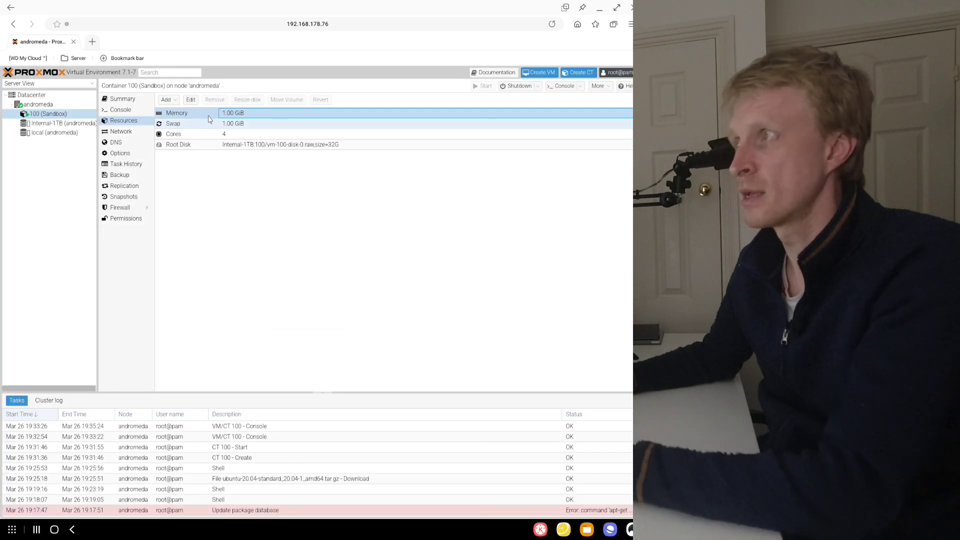
pyautogui.click(142, 111)
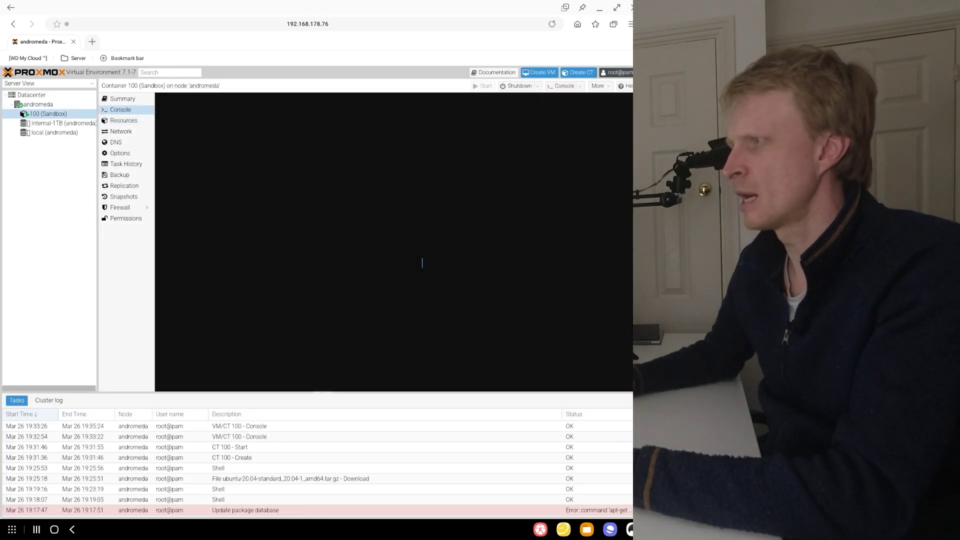
pyautogui.press('Return')
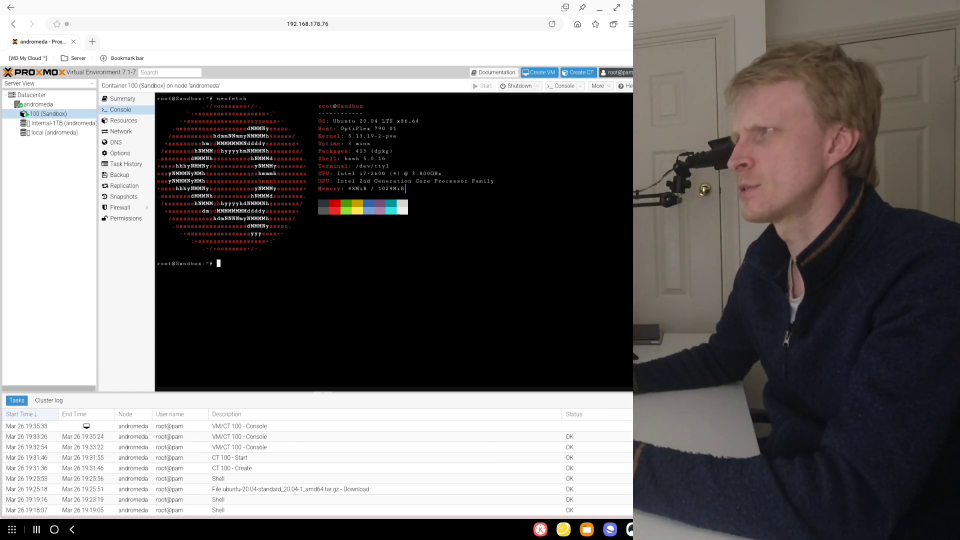
# - Set the Sandbox container's memory to 512 MiB, reduce its swap, and check the memory with neofetch in the console
pyautogui.click(124, 121)
pyautogui.doubleClick(255, 113)
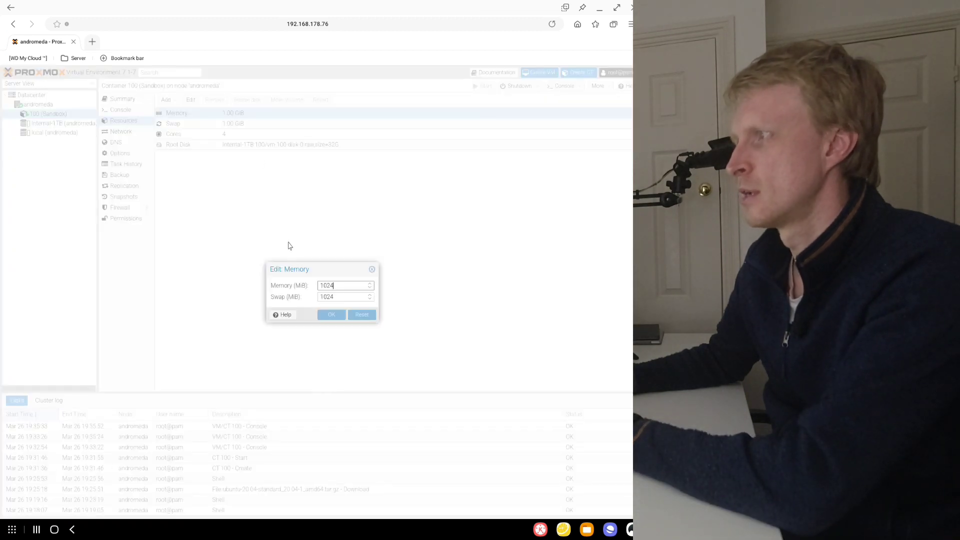
pyautogui.scroll(-2, 356, 289)
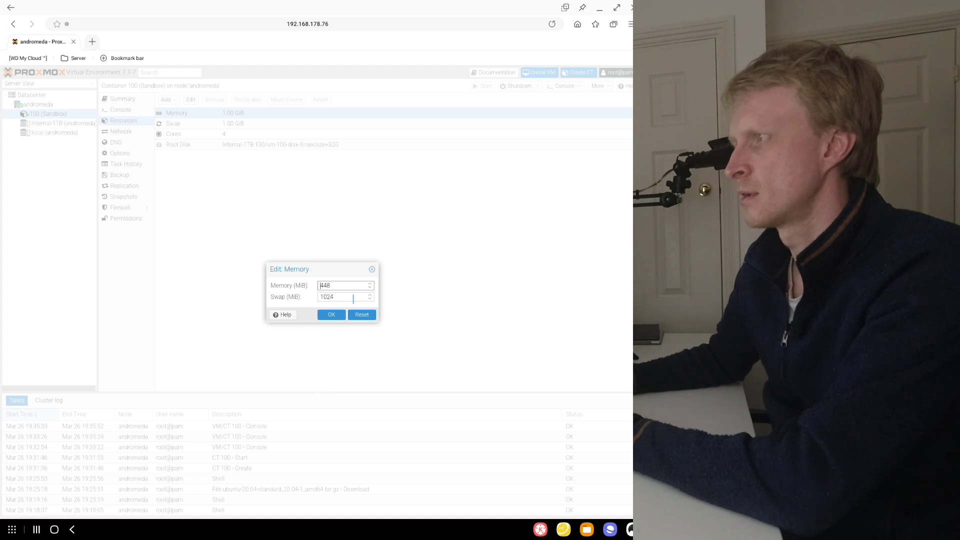
pyautogui.click(331, 314)
pyautogui.click(121, 110)
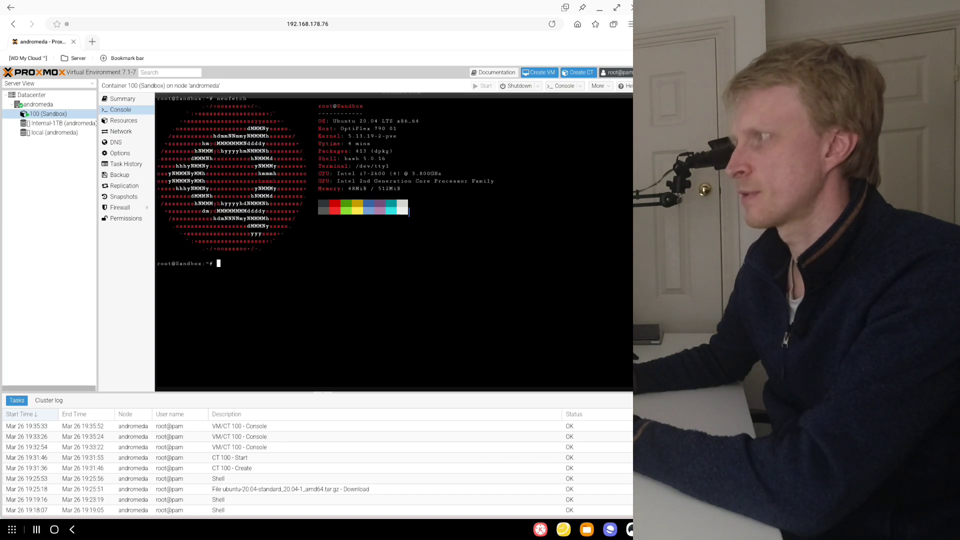
pyautogui.moveTo(397, 189); pyautogui.dragTo(315, 182)
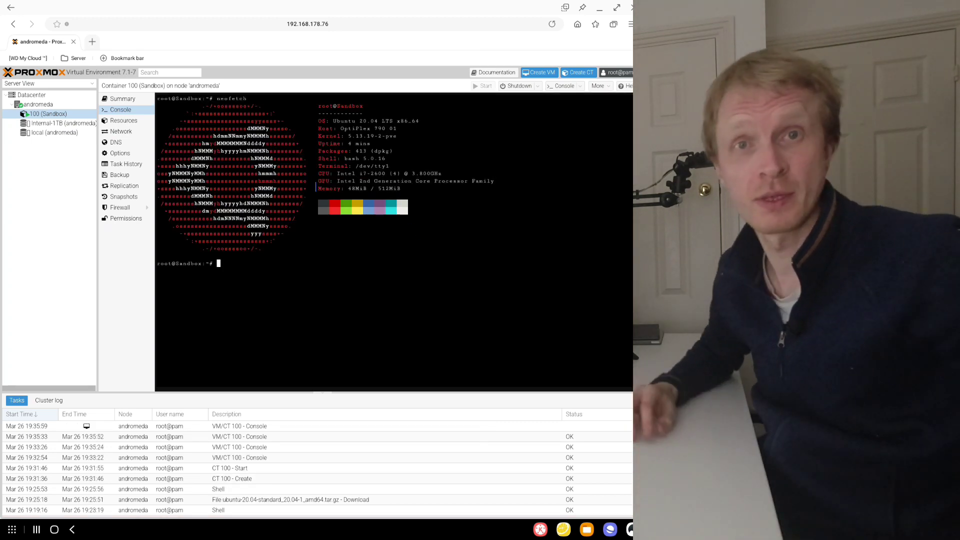